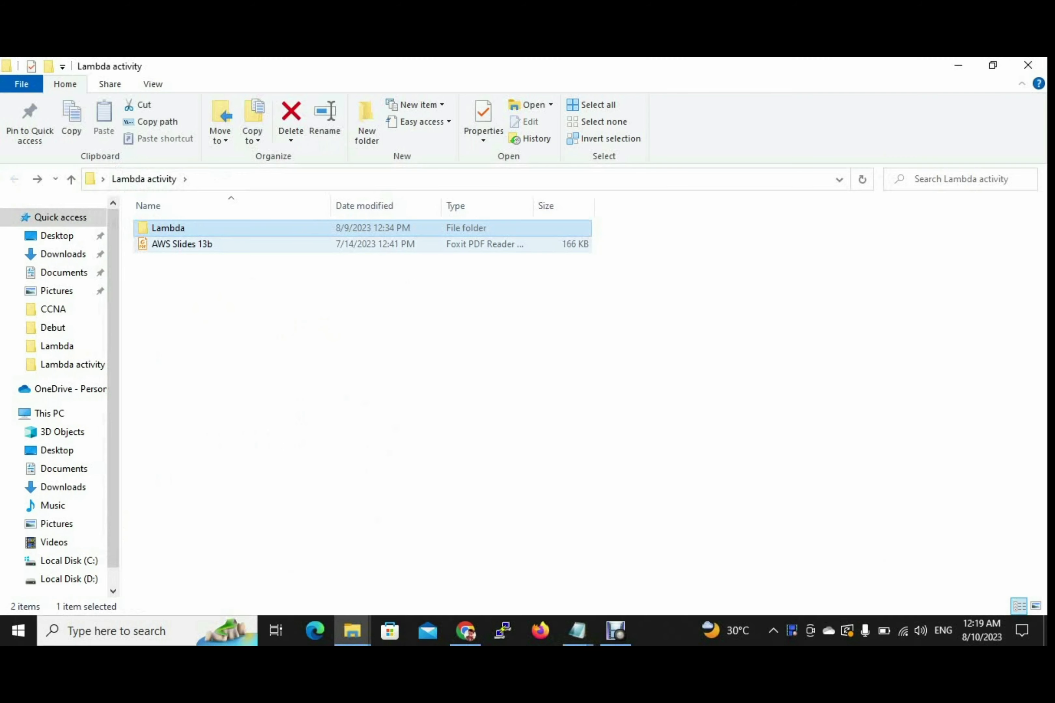
Open the AWS Slides 13b PDF and review the lab steps for creating the S3 buckets and IAM policy
{"action": "left_click", "coordinate": [200, 245]}
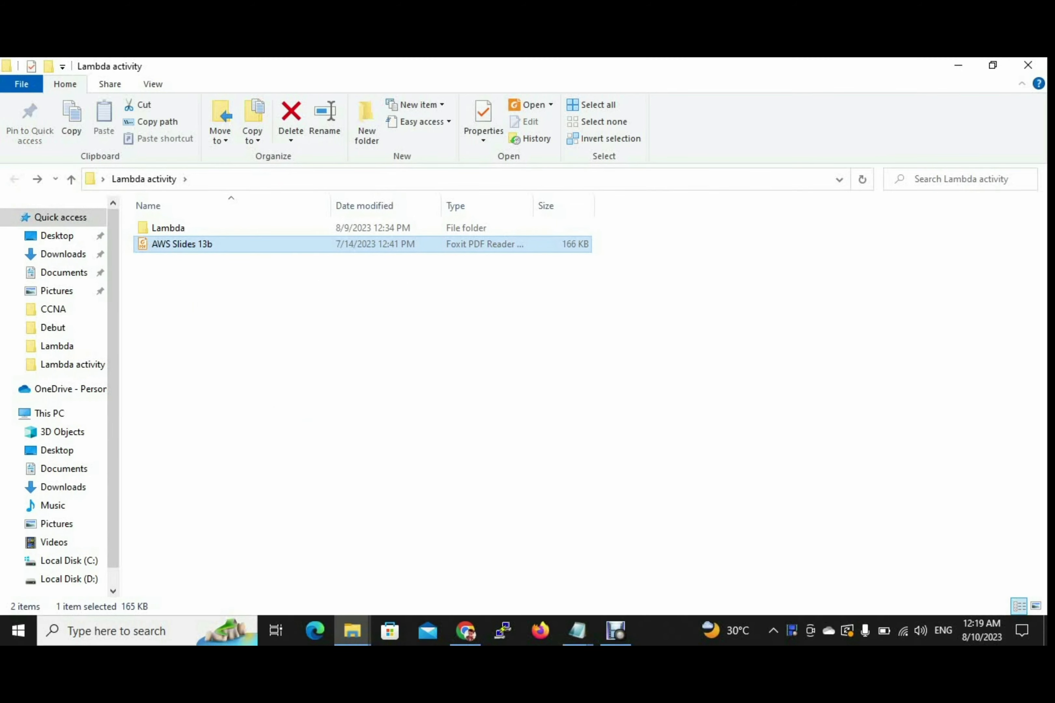
{"action": "key", "text": "Return"}
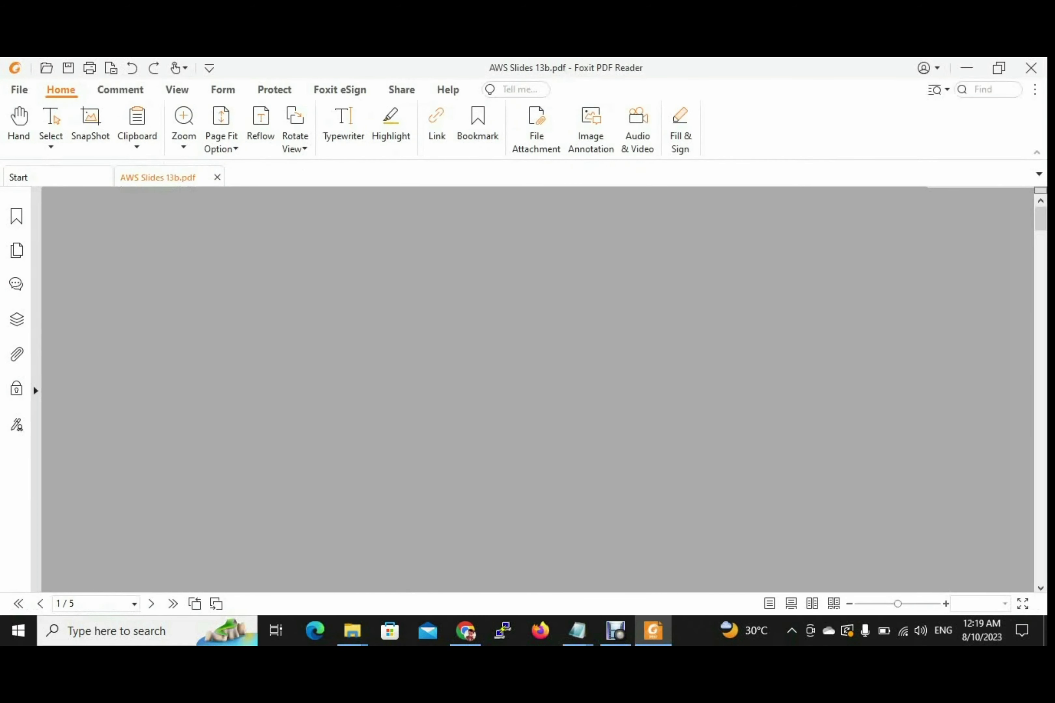
{"action": "scroll", "coordinate": [544, 390], "scroll_direction": "down", "scroll_amount": 14}
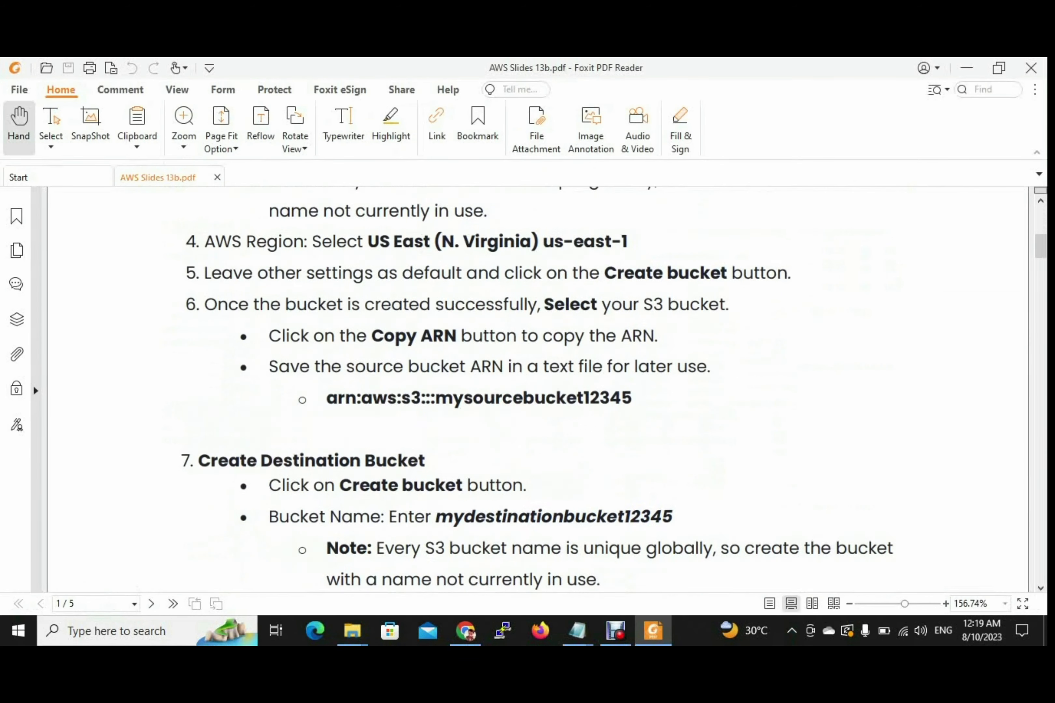
{"action": "scroll", "coordinate": [544, 390], "scroll_direction": "down", "scroll_amount": 10}
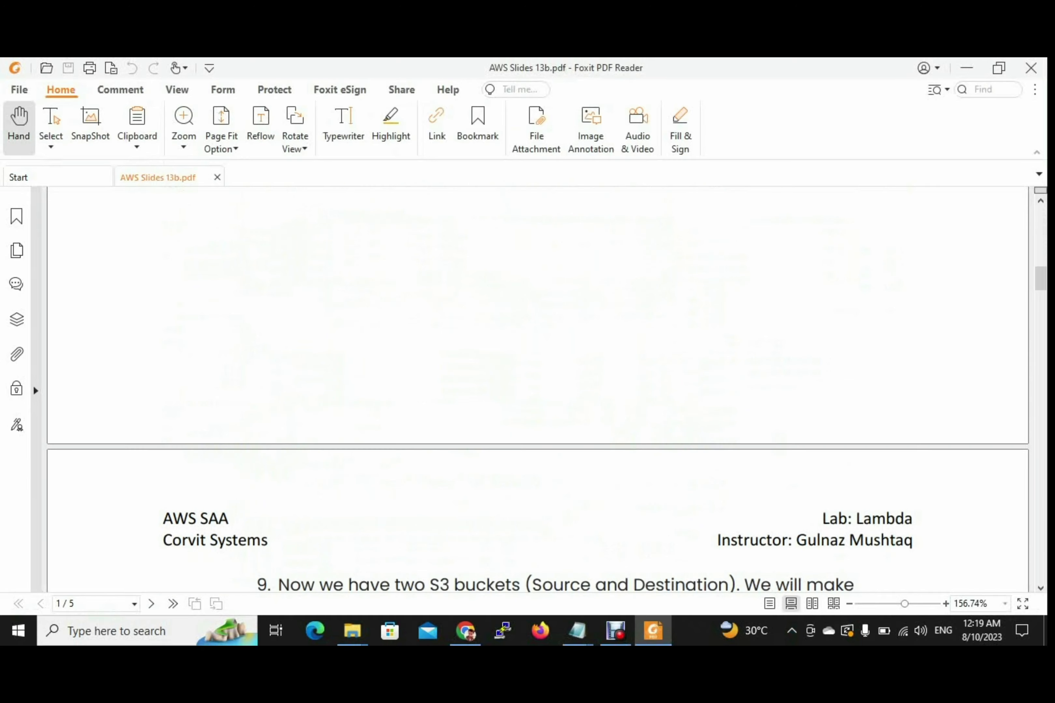
{"action": "scroll", "coordinate": [544, 390], "scroll_direction": "up", "scroll_amount": 15}
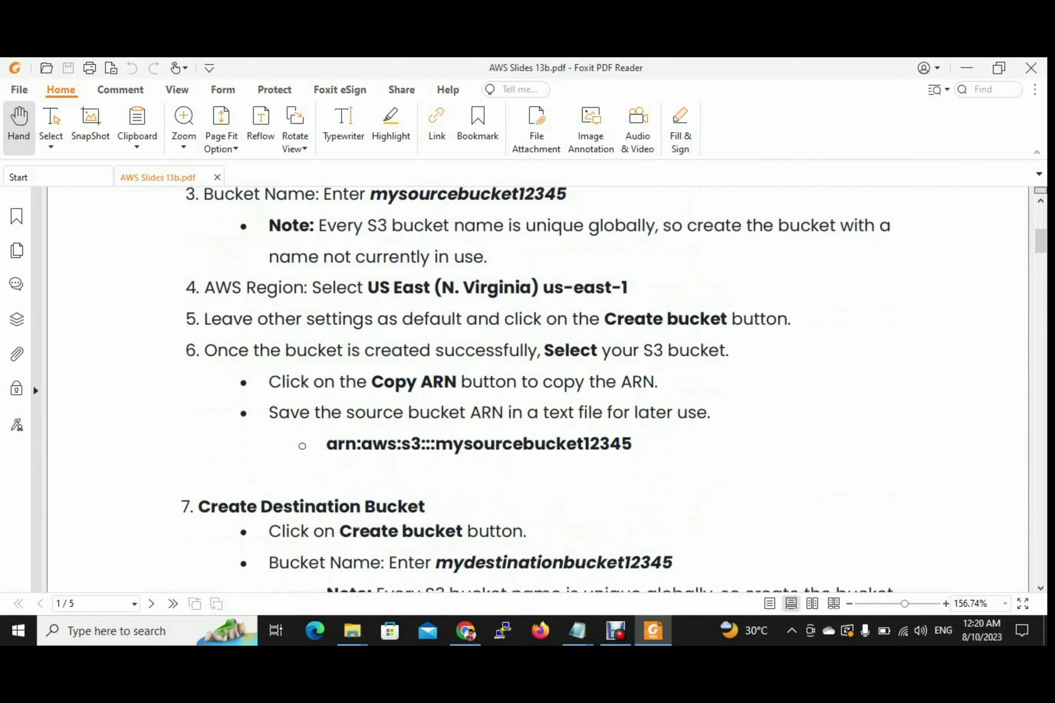
{"action": "scroll", "coordinate": [545, 390], "scroll_direction": "up", "scroll_amount": 6}
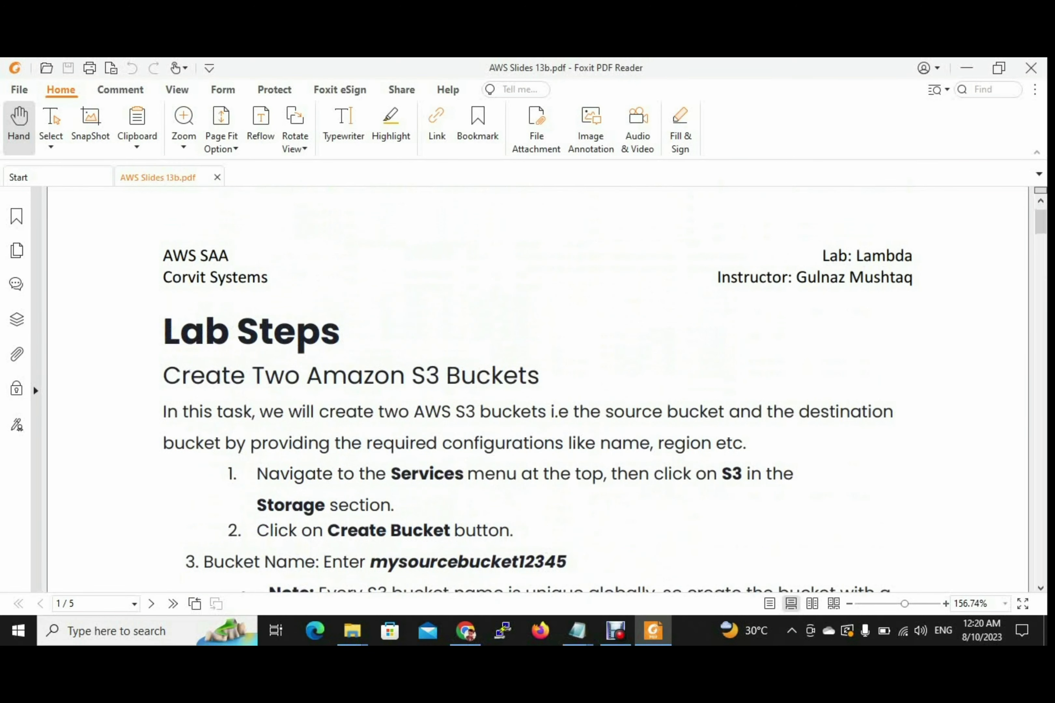
{"action": "scroll", "coordinate": [545, 390], "scroll_direction": "down", "scroll_amount": 6}
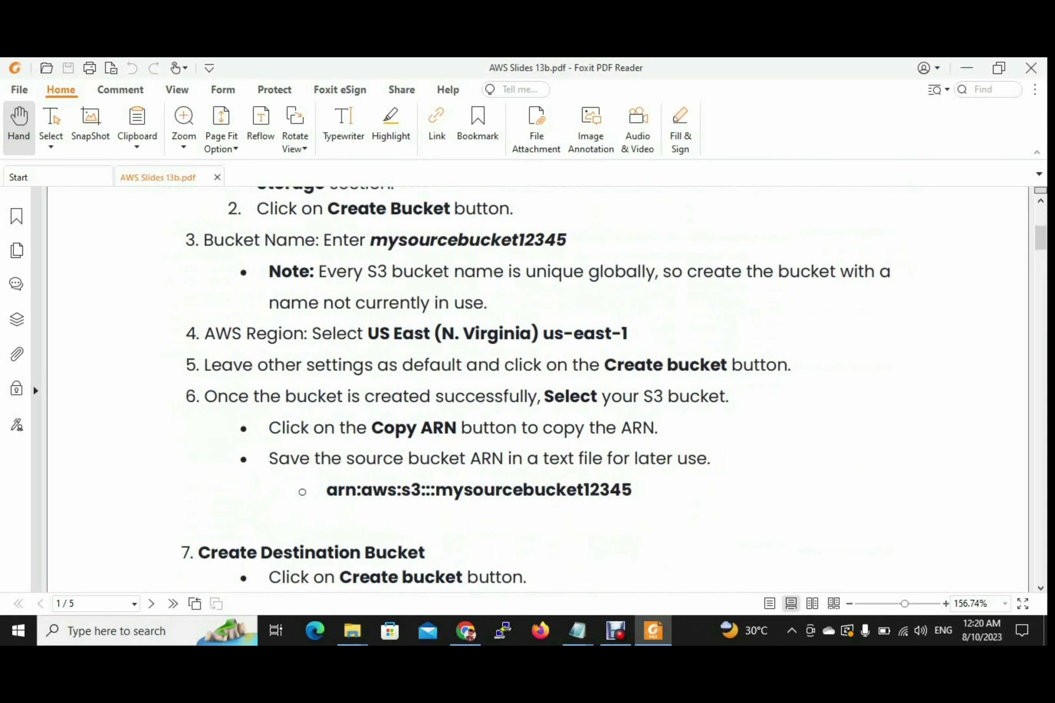
{"action": "scroll", "coordinate": [544, 391], "scroll_direction": "down", "scroll_amount": 15}
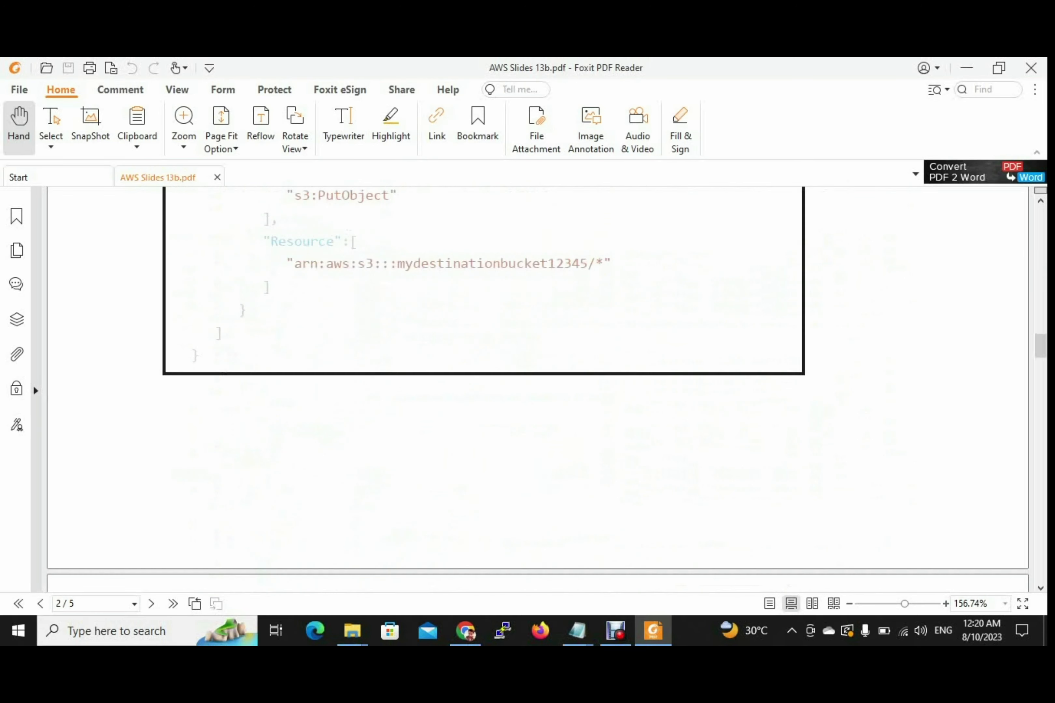
{"action": "scroll", "coordinate": [545, 390], "scroll_direction": "up", "scroll_amount": 10}
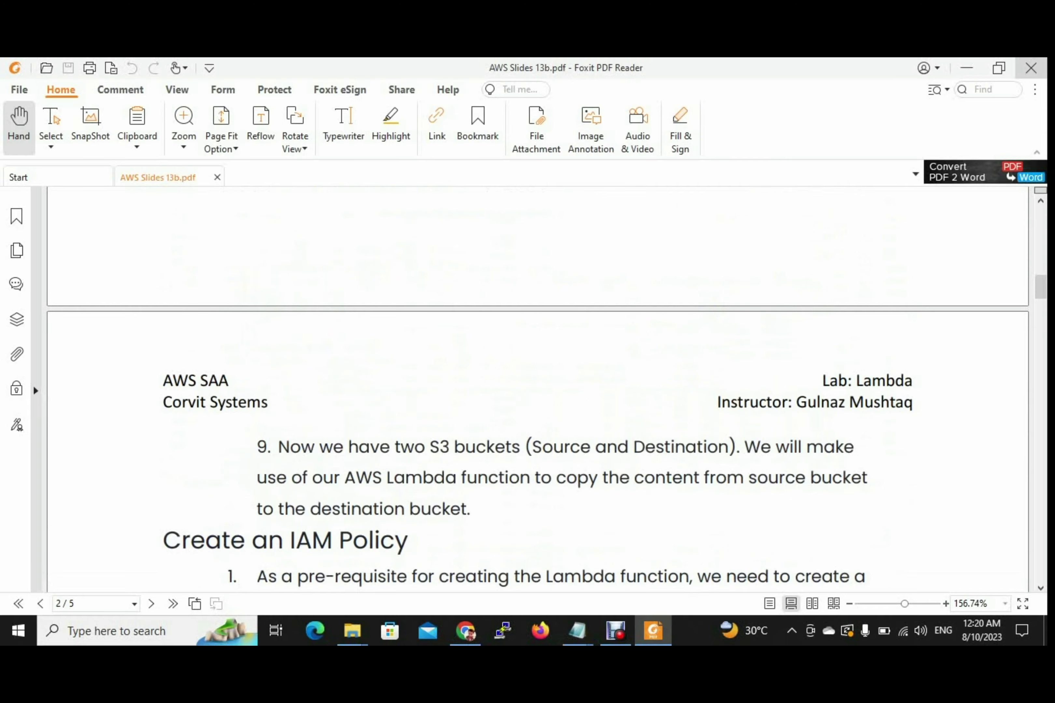
{"action": "left_click", "coordinate": [653, 631]}
Switch to the AWS console in Chrome, go to S3 and start creating a new bucket
{"action": "left_click", "coordinate": [466, 630]}
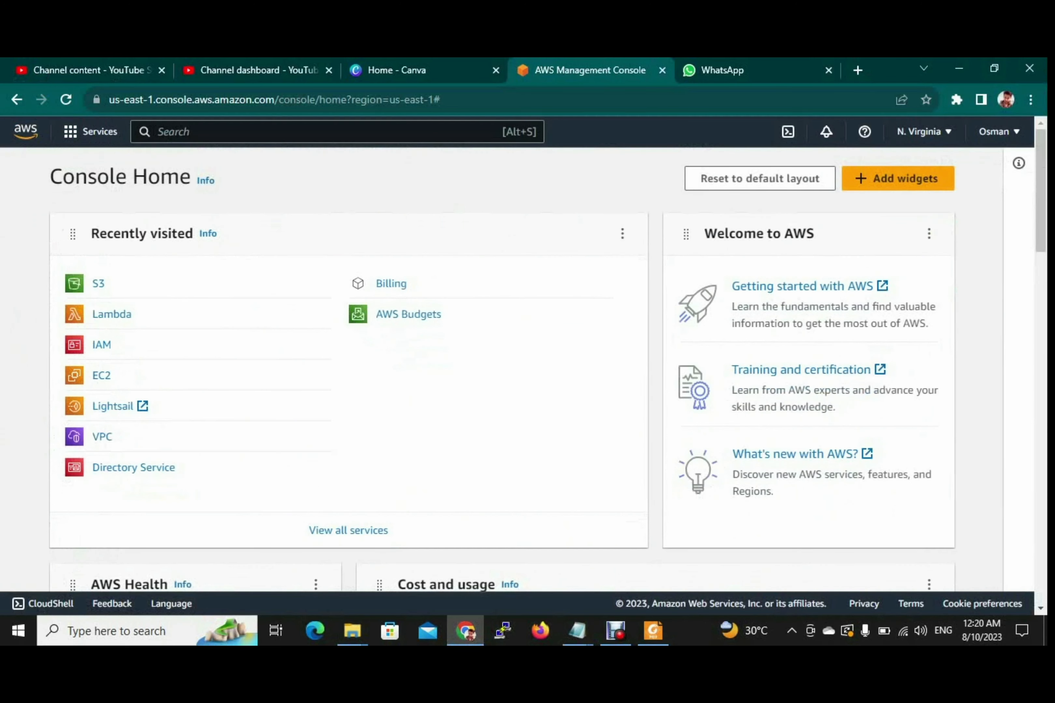
{"action": "left_click", "coordinate": [98, 283]}
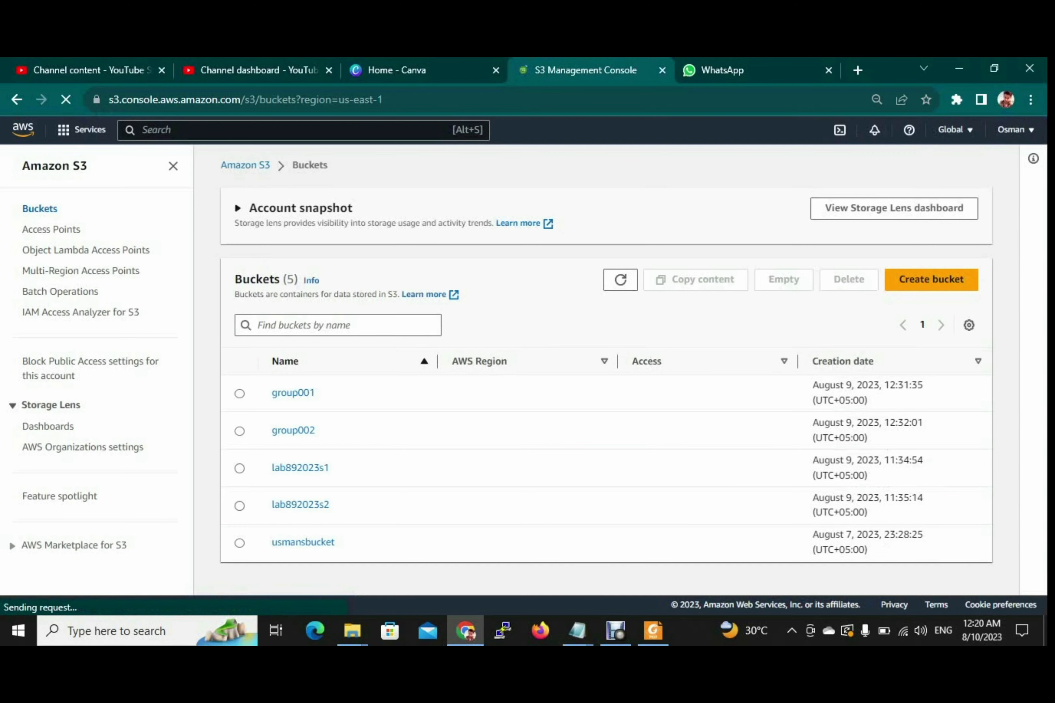
{"action": "left_click", "coordinate": [931, 279]}
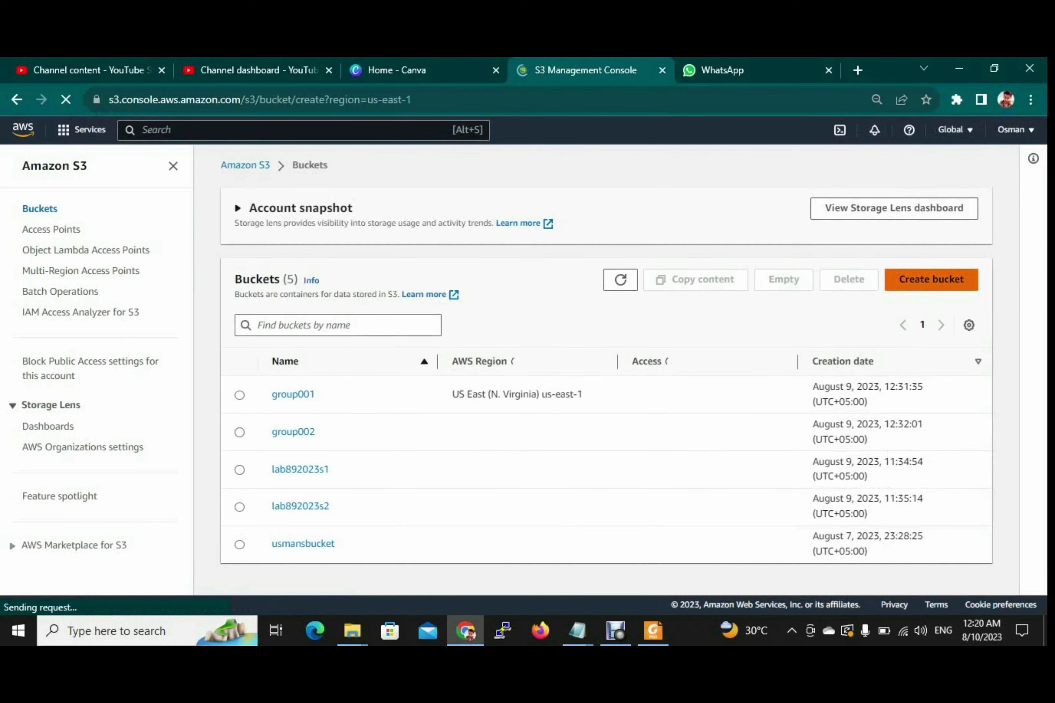
Name the source bucket usman44 and create it with all other settings left at their defaults
{"action": "scroll", "coordinate": [518, 370], "scroll_direction": "down", "scroll_amount": 1}
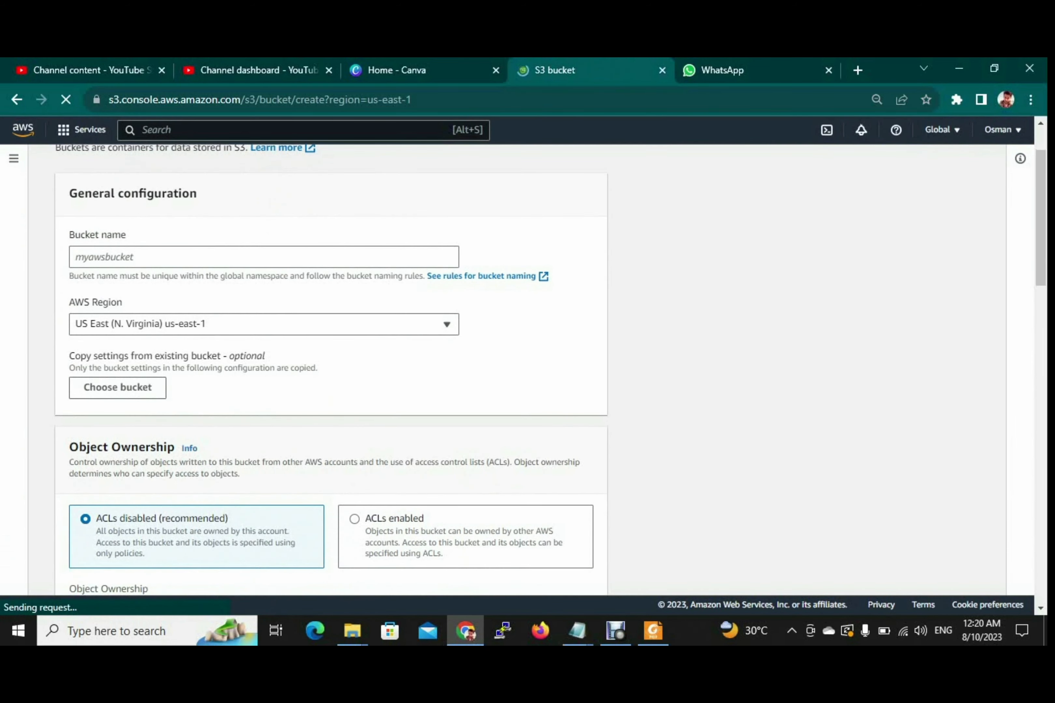
{"action": "left_click", "coordinate": [264, 257]}
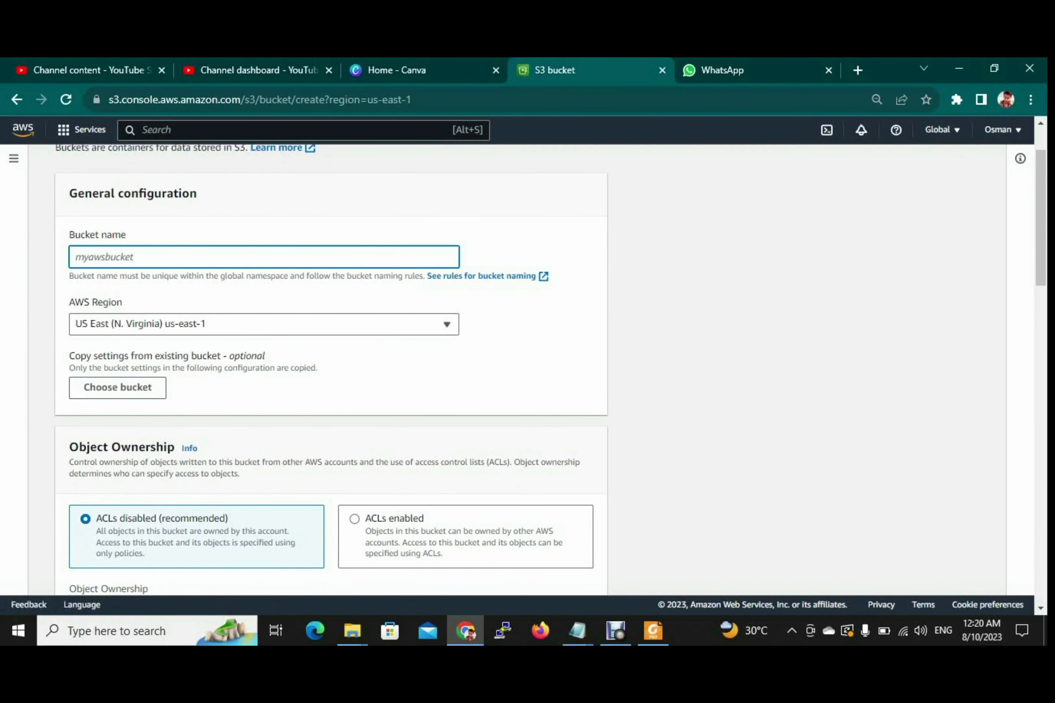
{"action": "type", "text": "usman"}
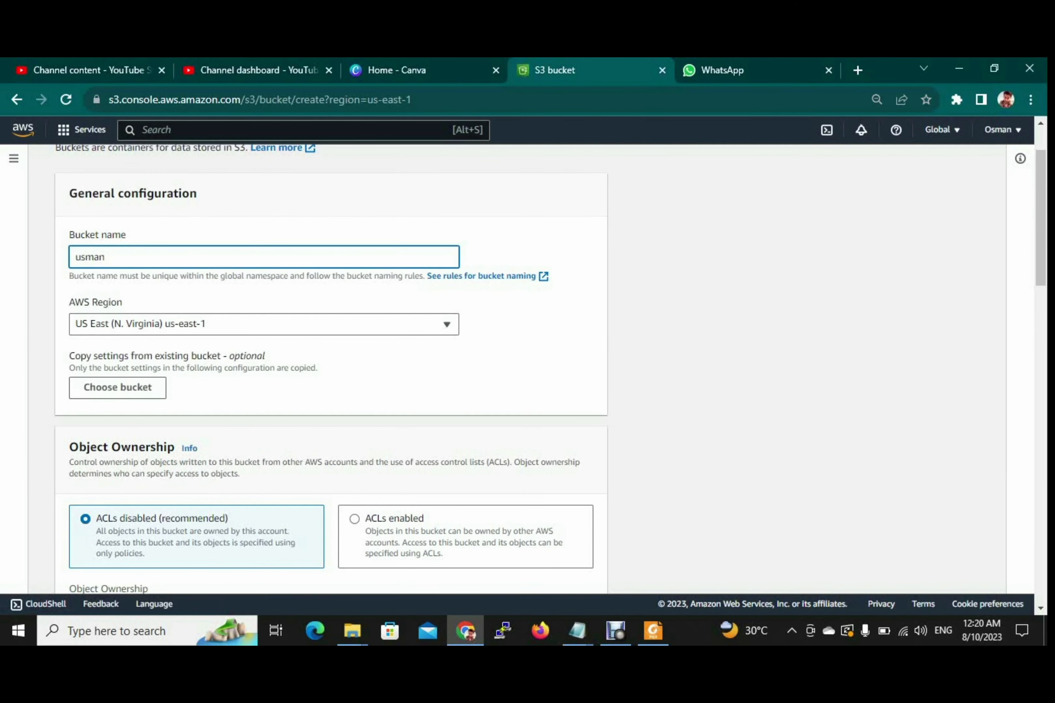
{"action": "type", "text": "44"}
{"action": "scroll", "coordinate": [544, 368], "scroll_direction": "down", "scroll_amount": 8}
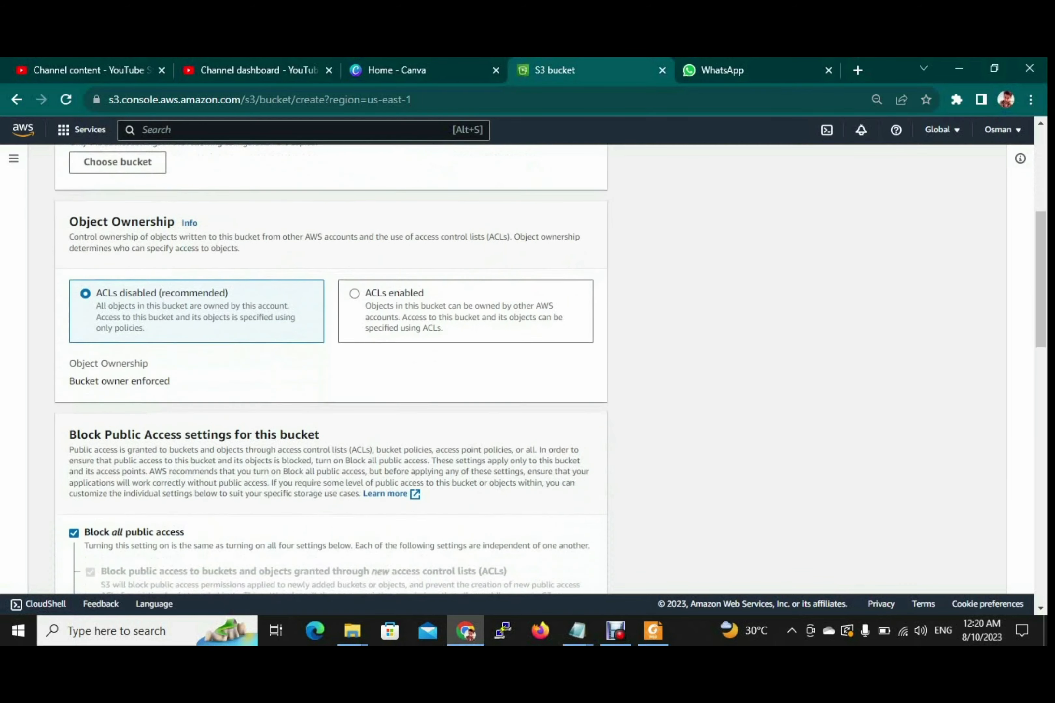
{"action": "scroll", "coordinate": [545, 367], "scroll_direction": "down", "scroll_amount": 3}
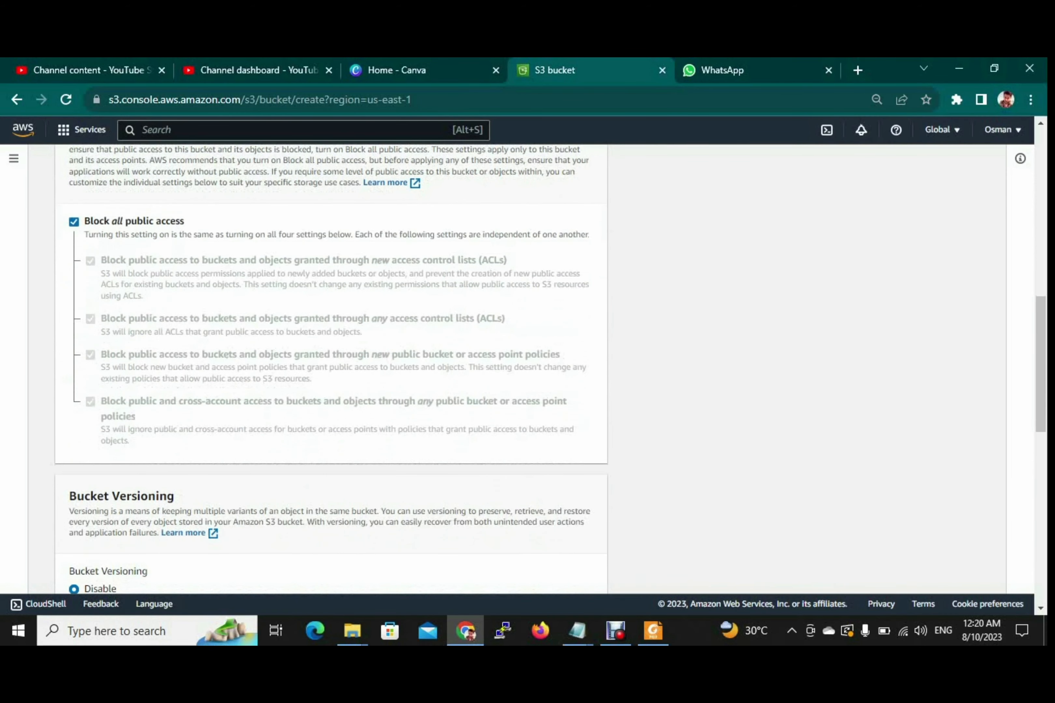
{"action": "scroll", "coordinate": [544, 367], "scroll_direction": "down", "scroll_amount": 5}
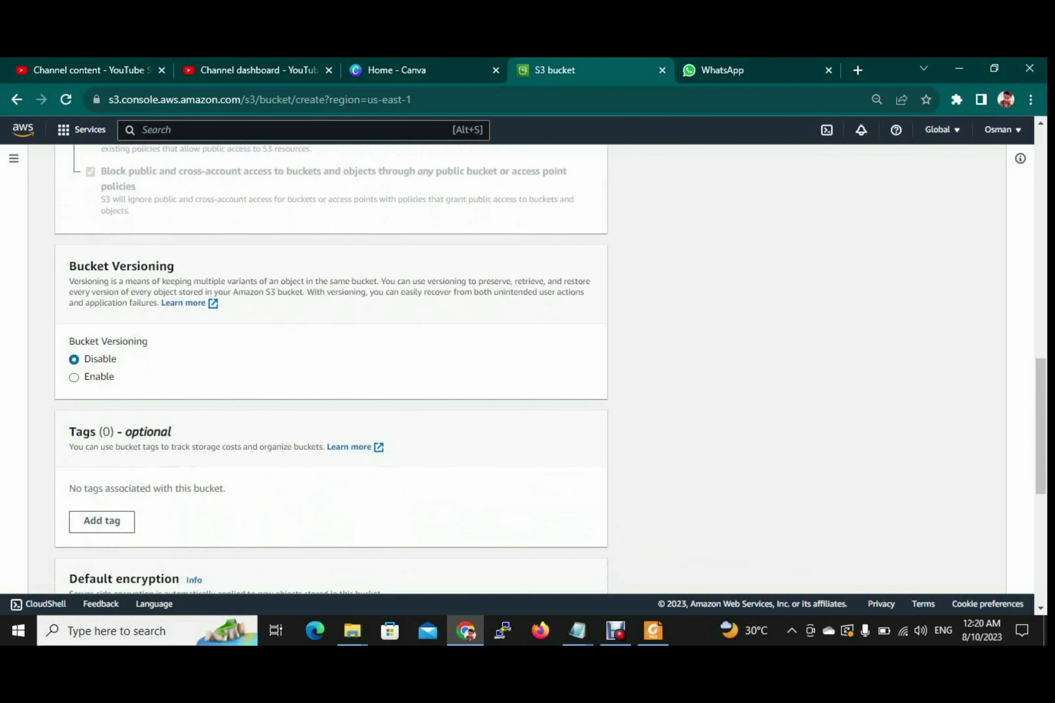
{"action": "scroll", "coordinate": [545, 367], "scroll_direction": "down", "scroll_amount": 9}
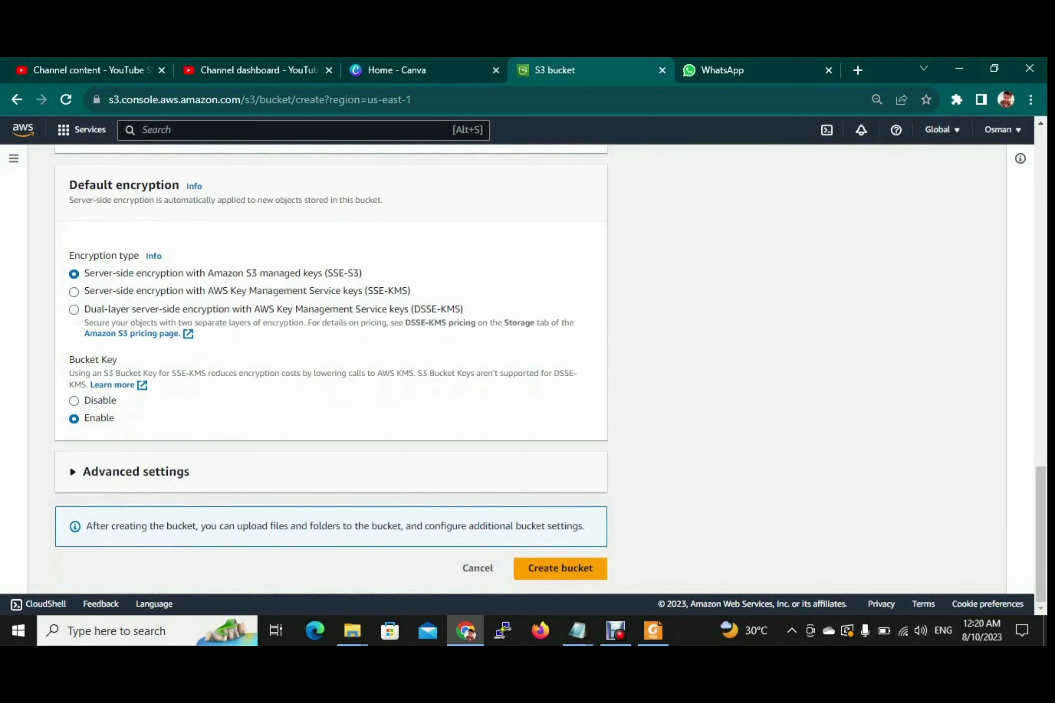
{"action": "left_click", "coordinate": [560, 568]}
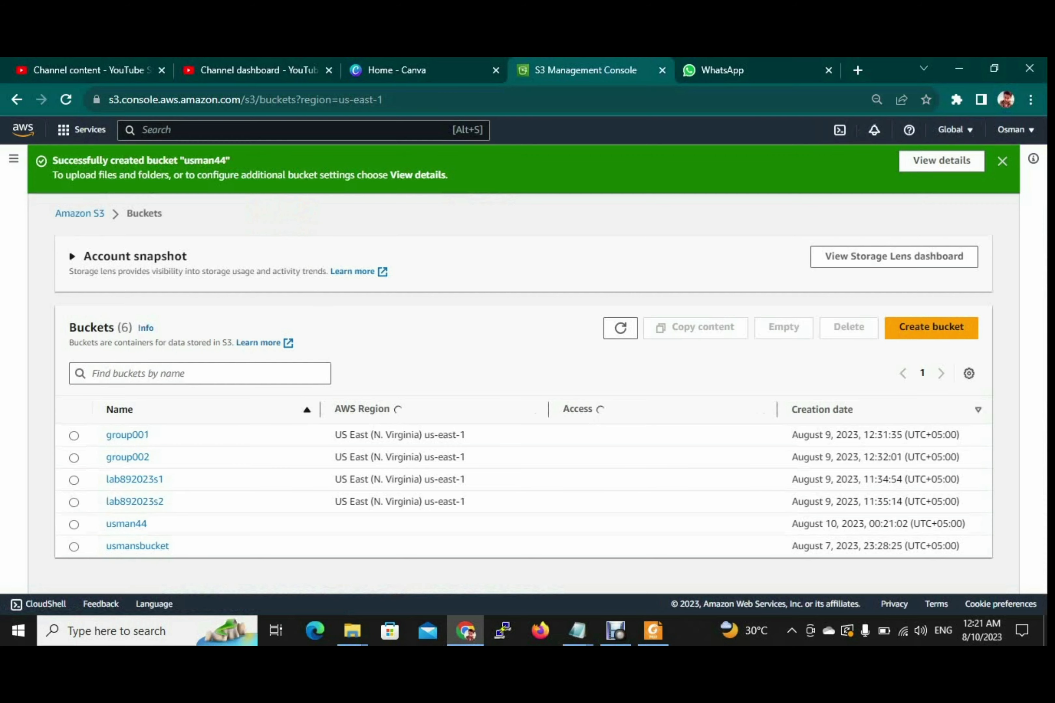
Create a second S3 bucket named usman55 with default settings and dismiss the success notification
{"action": "left_click", "coordinate": [931, 327]}
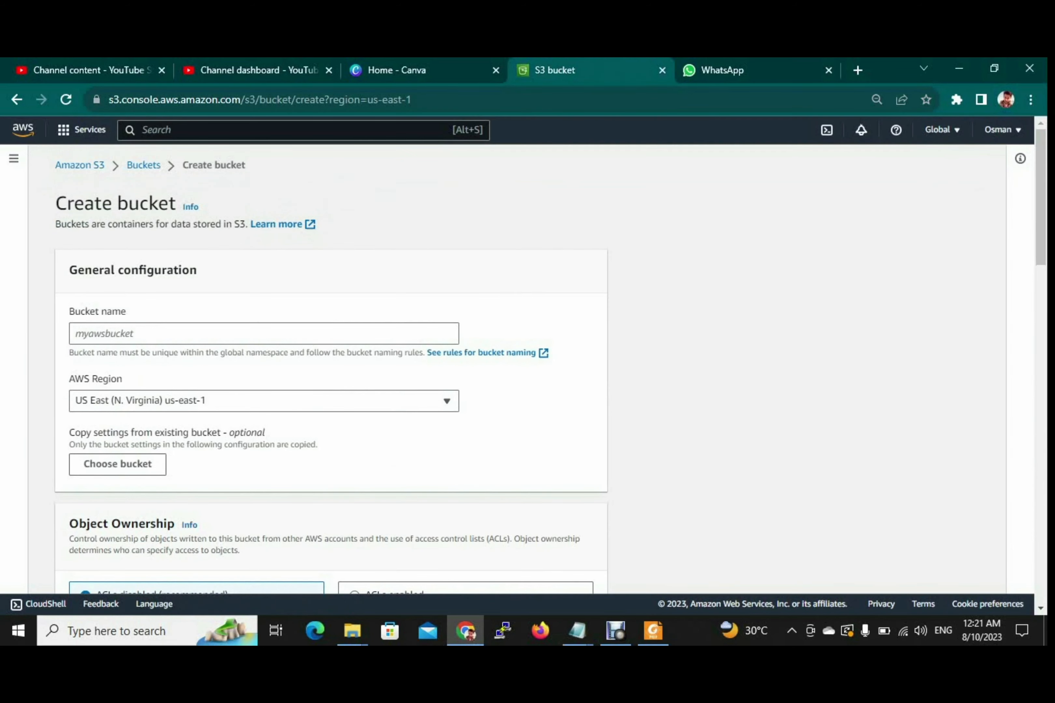
{"action": "left_click", "coordinate": [264, 333]}
{"action": "type", "text": "usman55"}
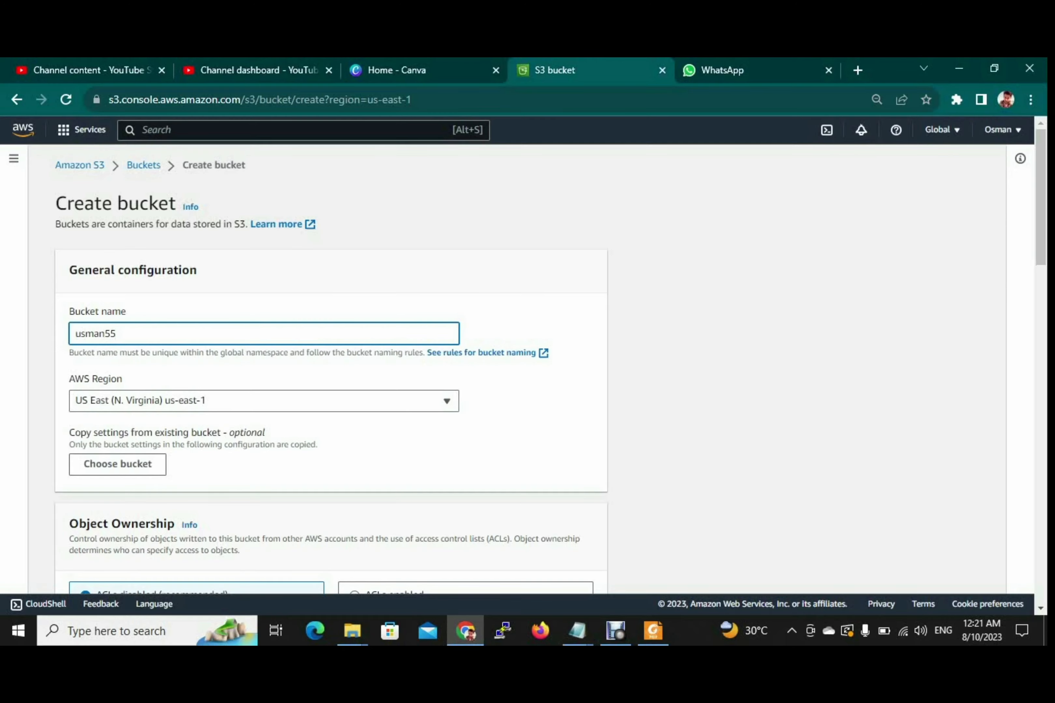
{"action": "scroll", "coordinate": [331, 363], "scroll_direction": "down", "scroll_amount": 20}
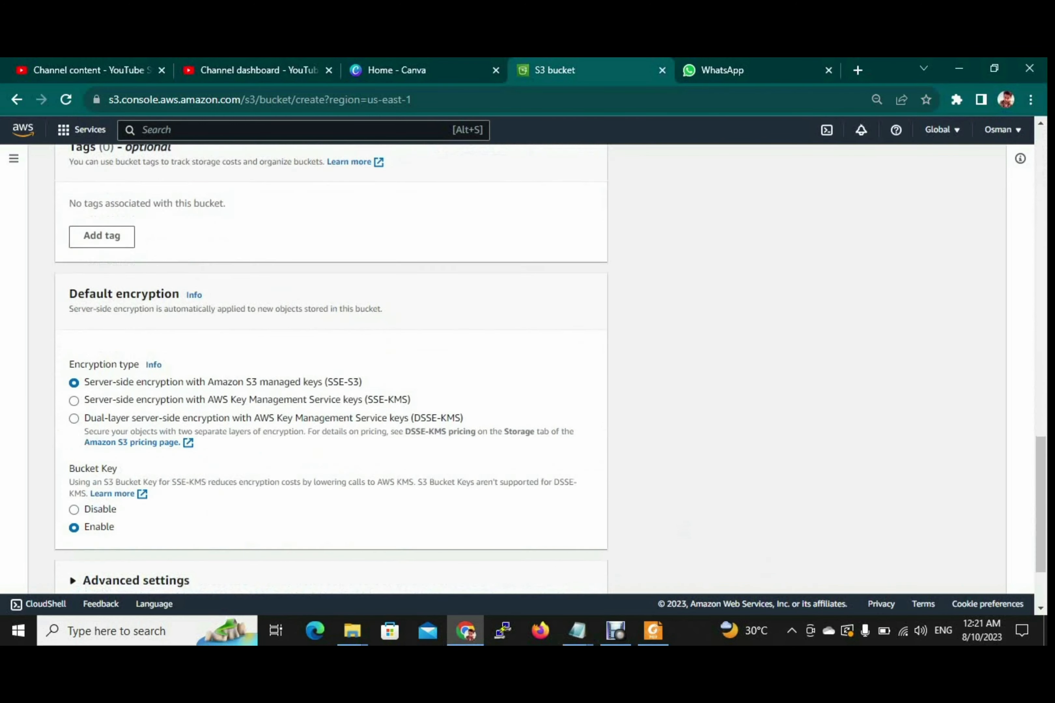
{"action": "left_click", "coordinate": [560, 569]}
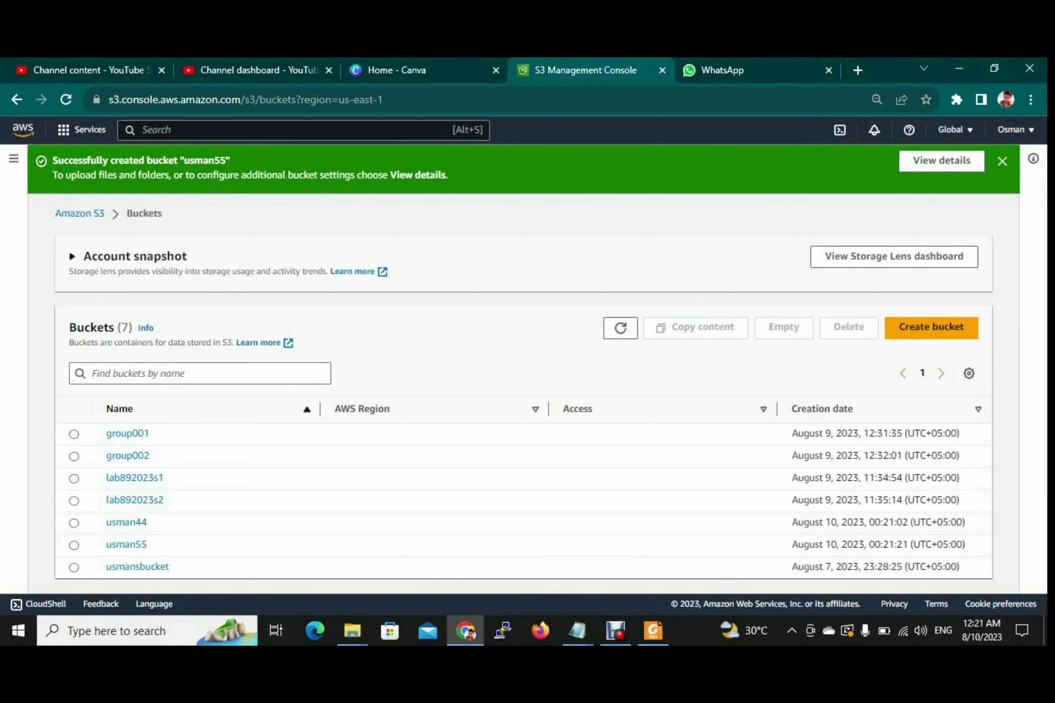
{"action": "left_click", "coordinate": [1002, 161]}
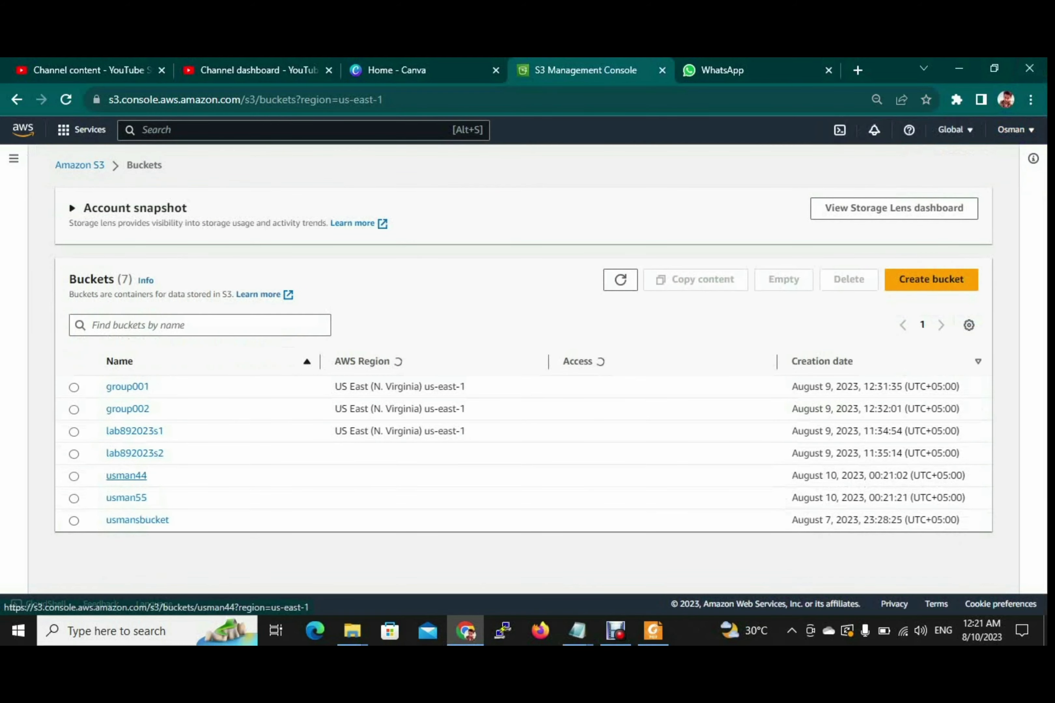
Open the properties of the usman44 bucket and copy its ARN
{"action": "left_click", "coordinate": [127, 475]}
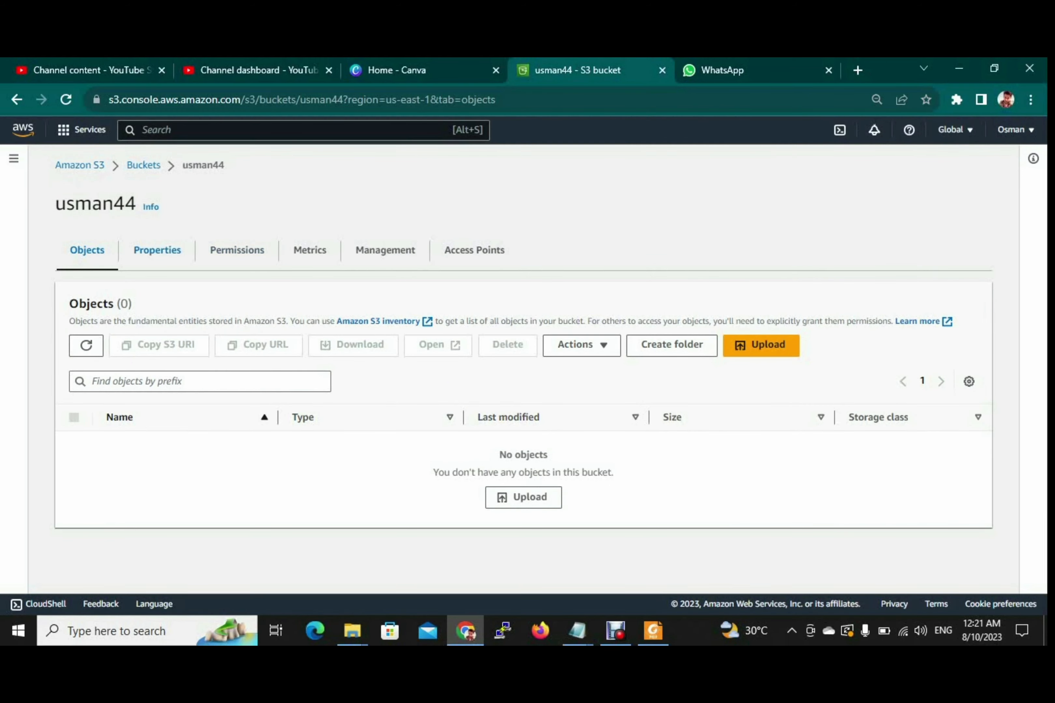
{"action": "left_click", "coordinate": [157, 250]}
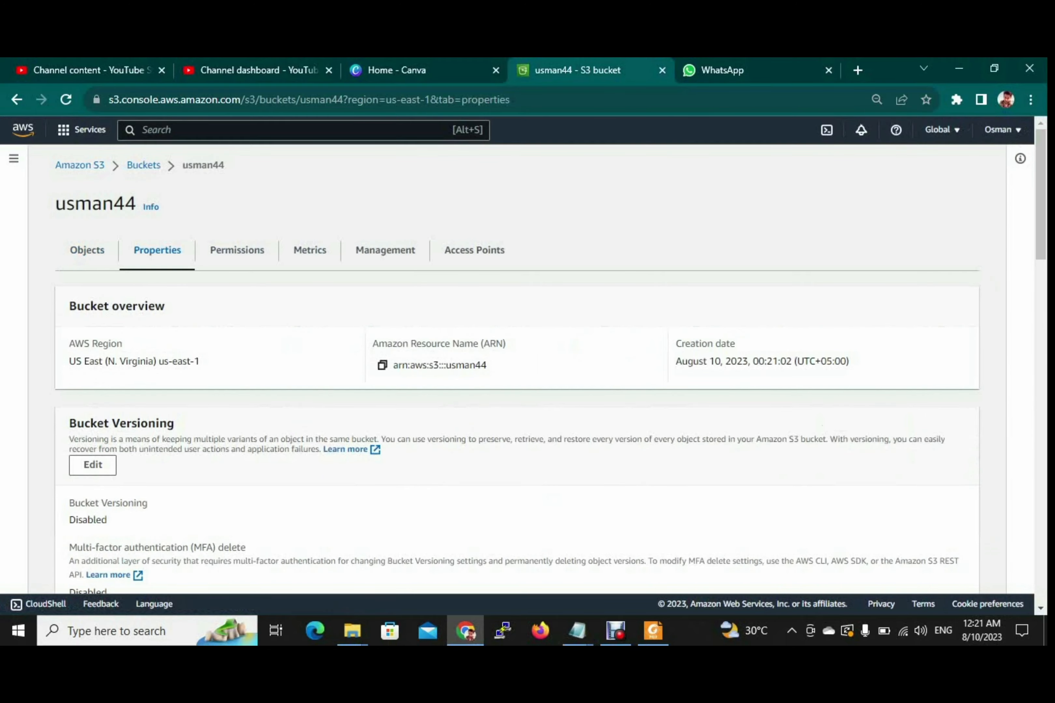
{"action": "left_click", "coordinate": [383, 365]}
Paste the copied ARN into a new text document on the desktop and return to the S3 console in Chrome
{"action": "mouse_move", "coordinate": [577, 631]}
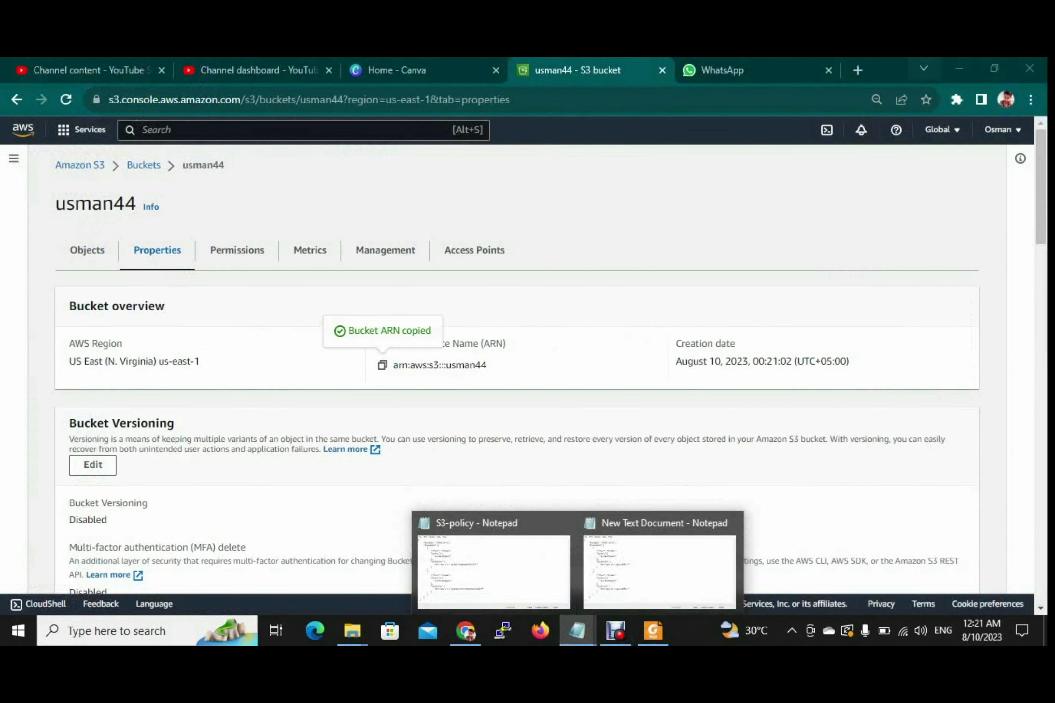
{"action": "left_click", "coordinate": [958, 68]}
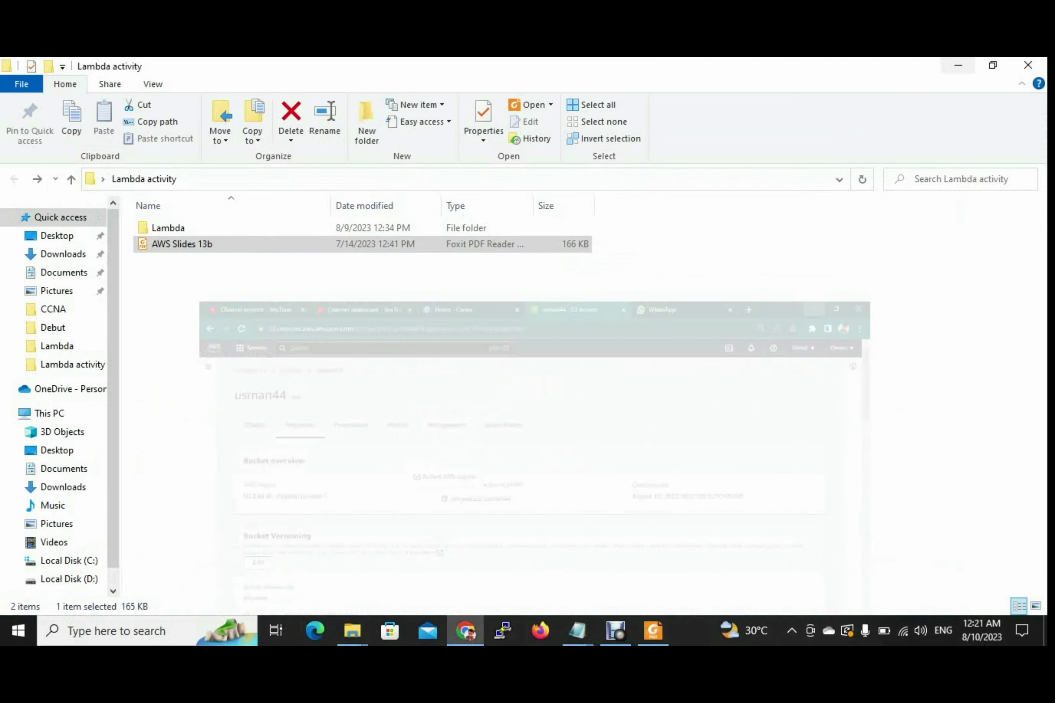
{"action": "left_click", "coordinate": [958, 65]}
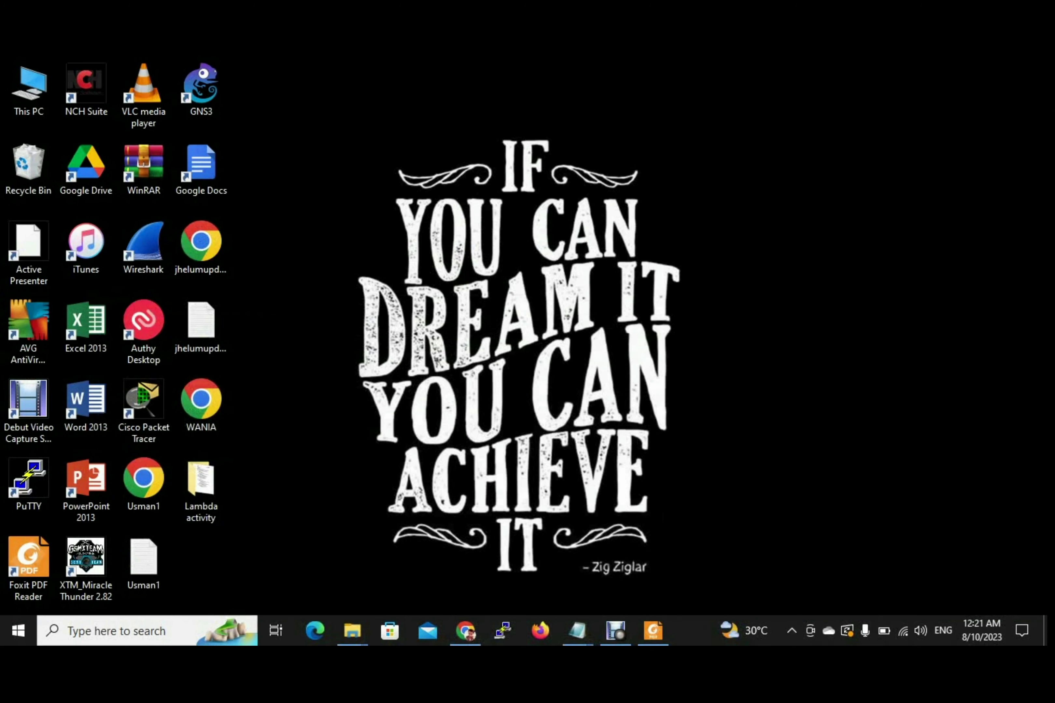
{"action": "right_click", "coordinate": [649, 170]}
{"action": "mouse_move", "coordinate": [726, 332]}
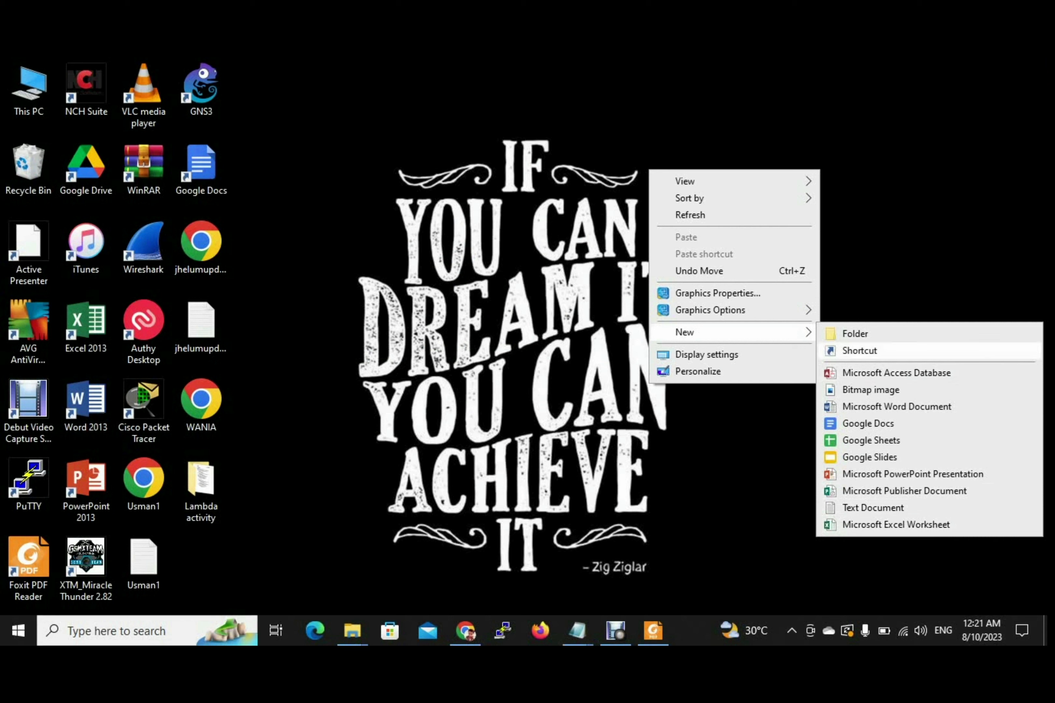
{"action": "left_click", "coordinate": [872, 508]}
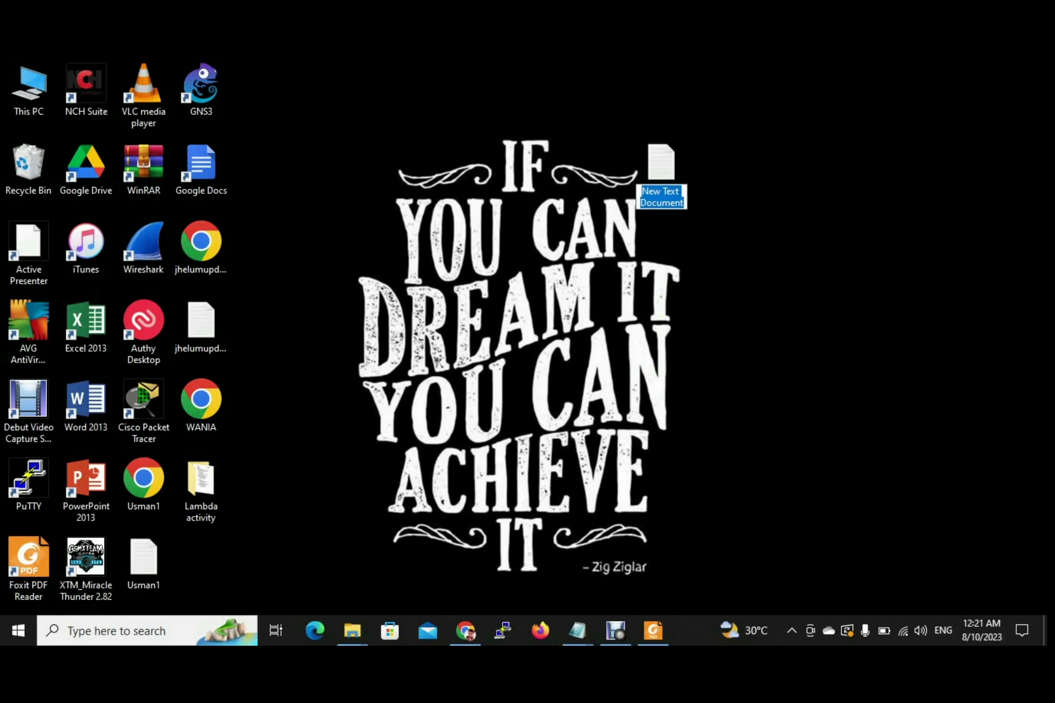
{"action": "key", "text": "Return"}
{"action": "key", "text": "Return"}
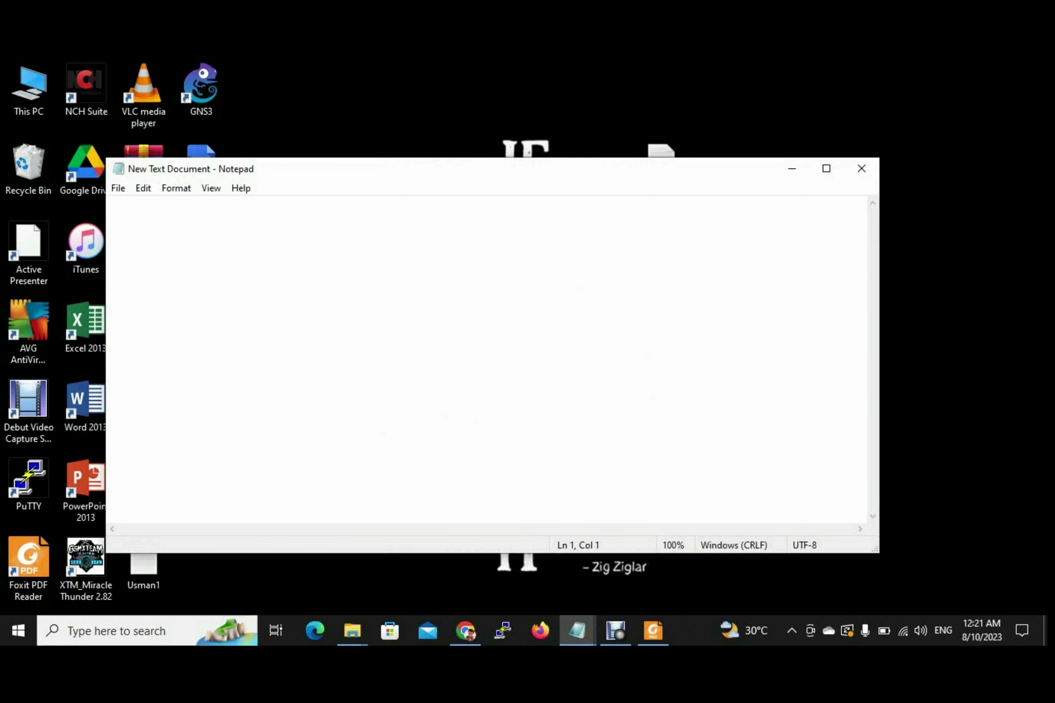
{"action": "key", "text": "ctrl+v"}
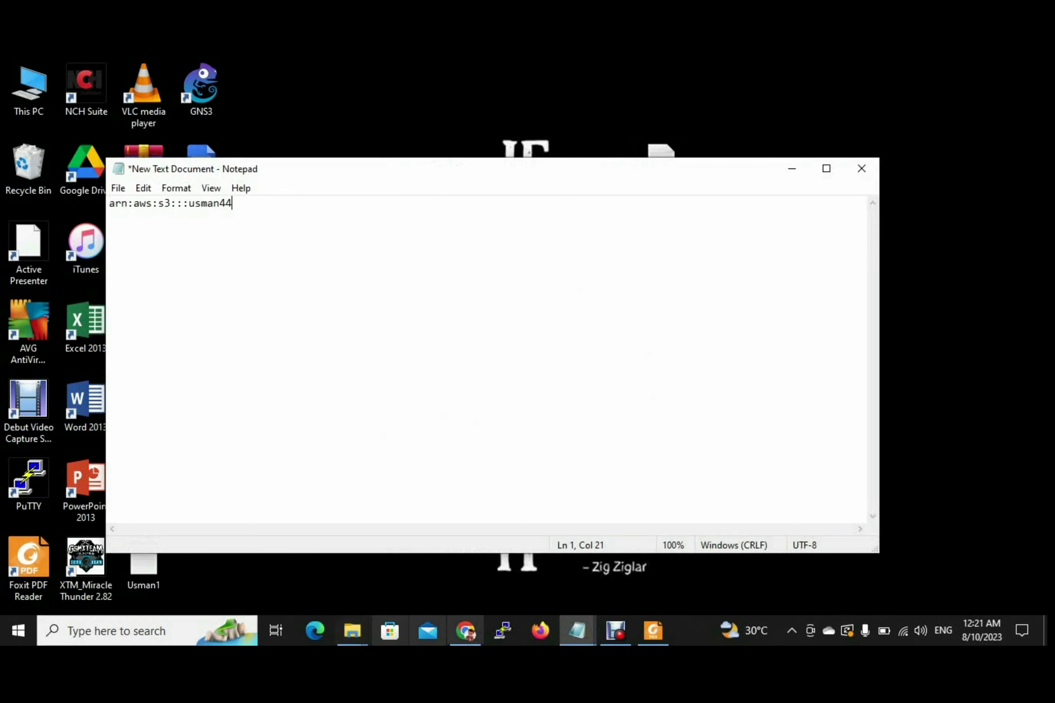
{"action": "left_click", "coordinate": [466, 631]}
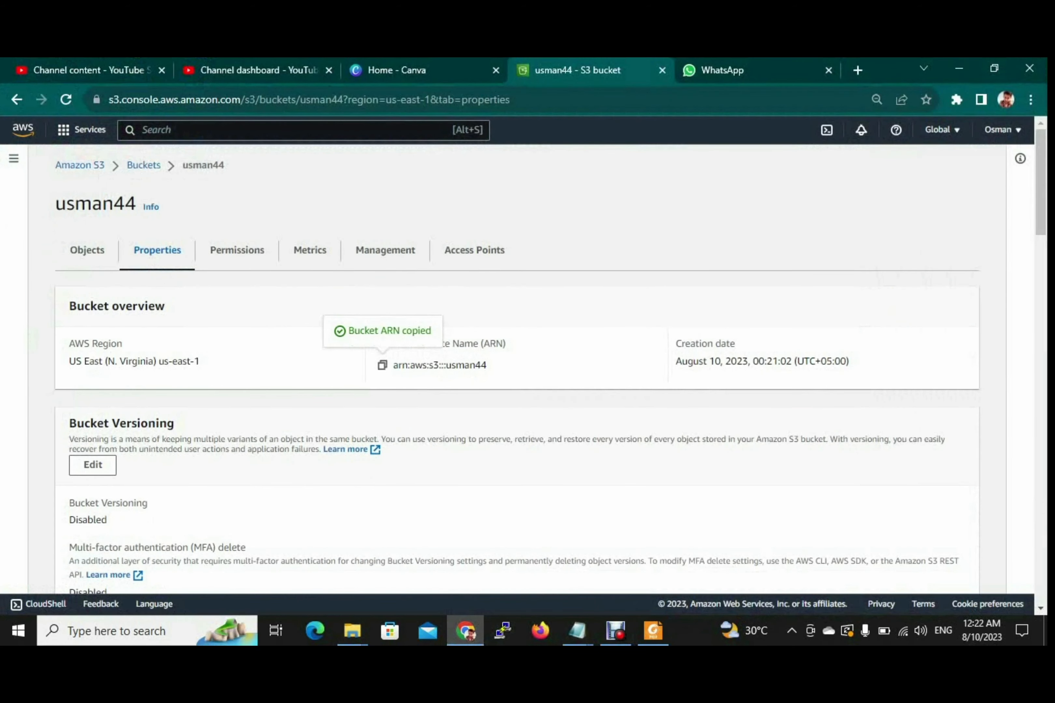
Open the properties of the usman55 bucket and copy its ARN
{"action": "left_click", "coordinate": [144, 165]}
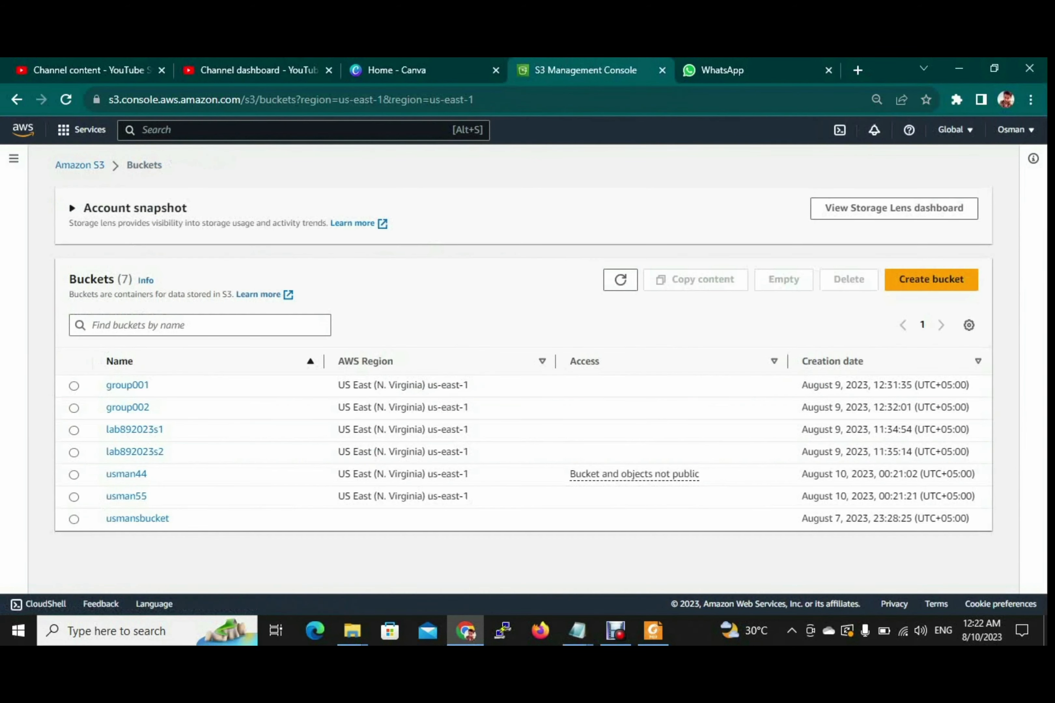
{"action": "left_click", "coordinate": [127, 498]}
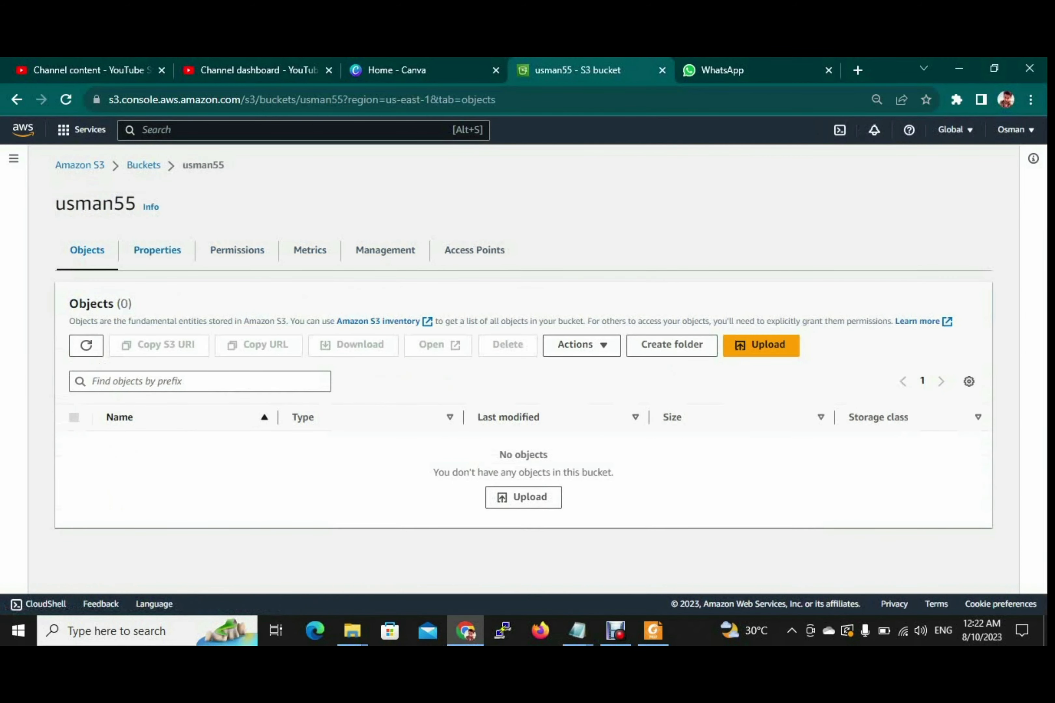
{"action": "left_click", "coordinate": [157, 251]}
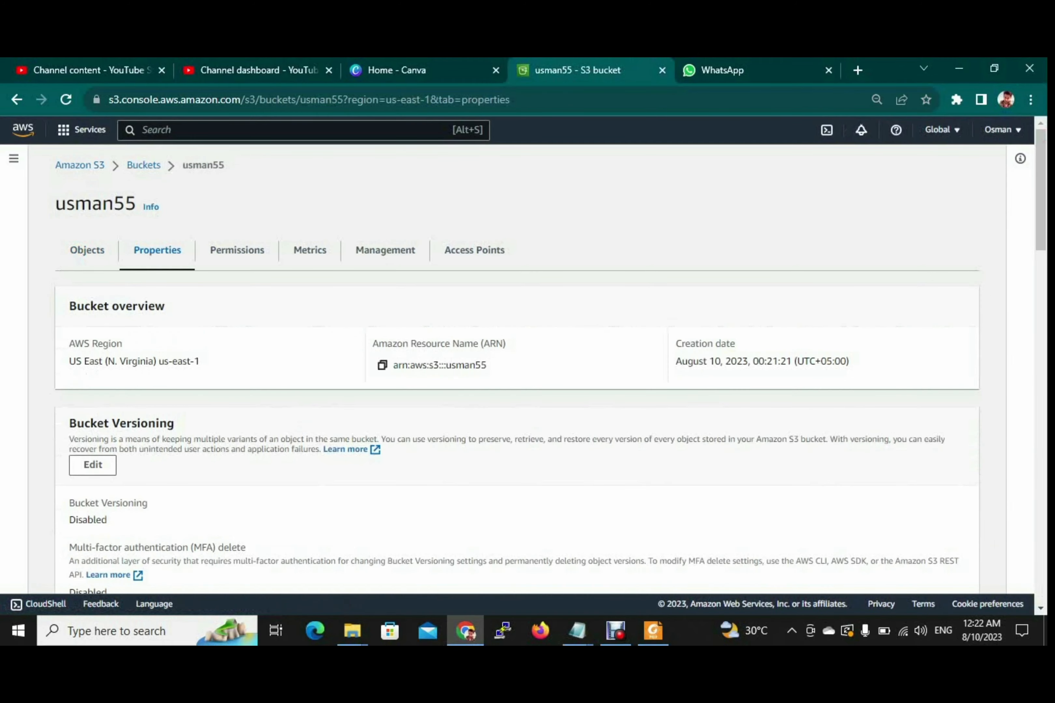
{"action": "left_click", "coordinate": [382, 365]}
Paste the usman55 ARN two lines below the usman44 ARN in the unsaved Notepad text document and return to the S3 console
{"action": "mouse_move", "coordinate": [576, 631]}
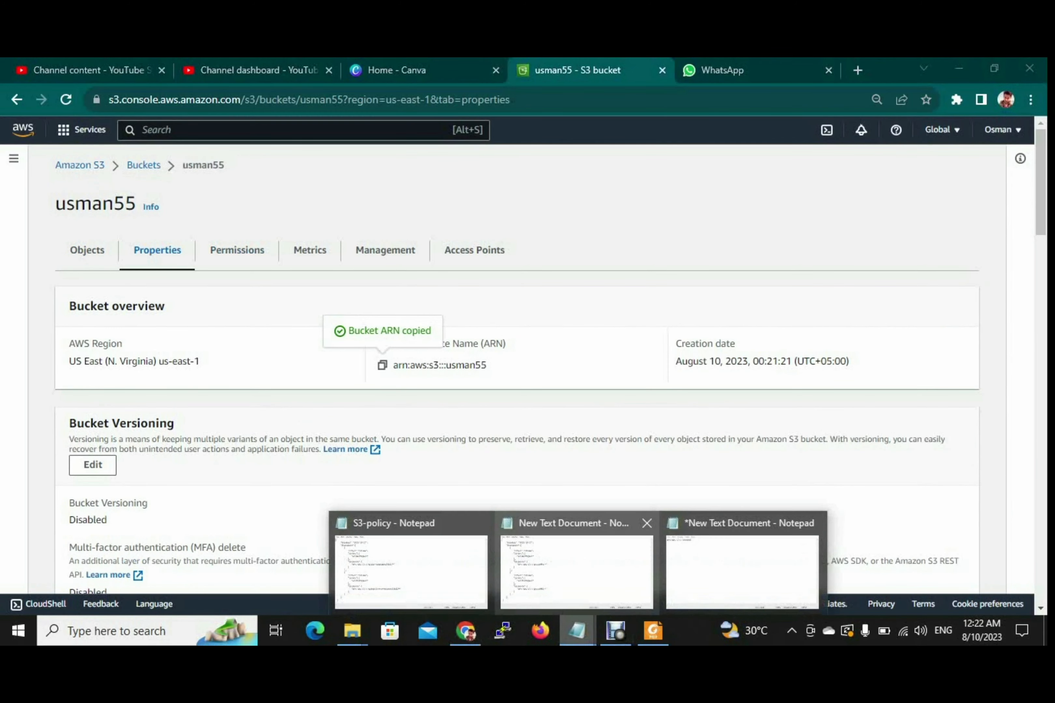
{"action": "left_click", "coordinate": [742, 572]}
{"action": "key", "text": "Return"}
{"action": "key", "text": "Return"}
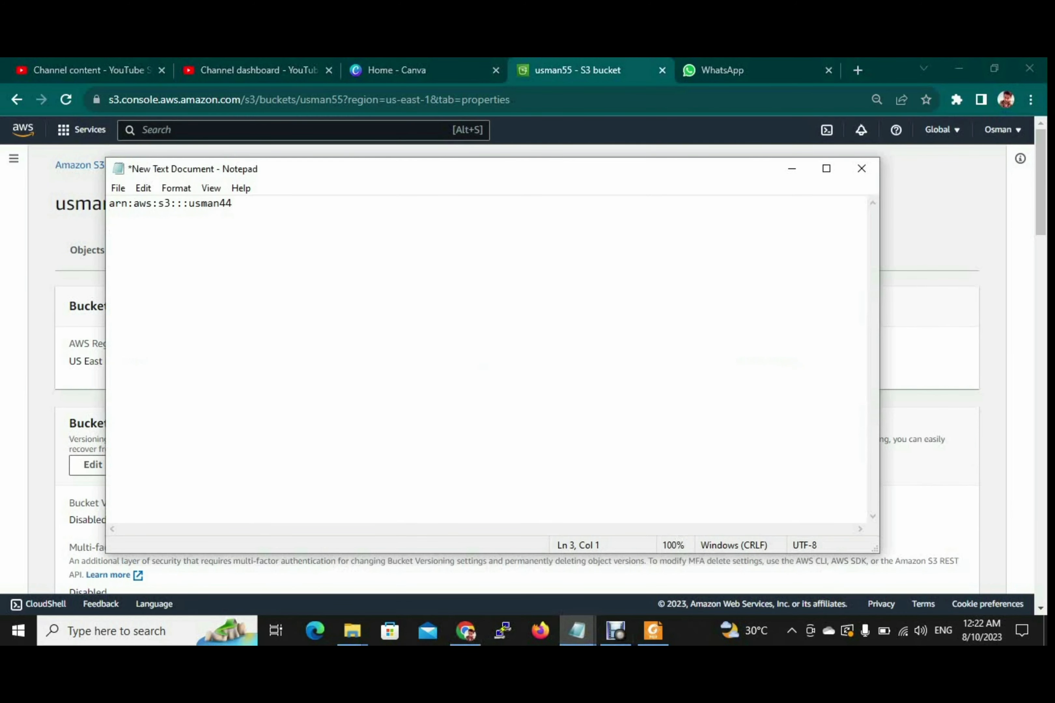
{"action": "key", "text": "ctrl+v"}
{"action": "left_click", "coordinate": [792, 168]}
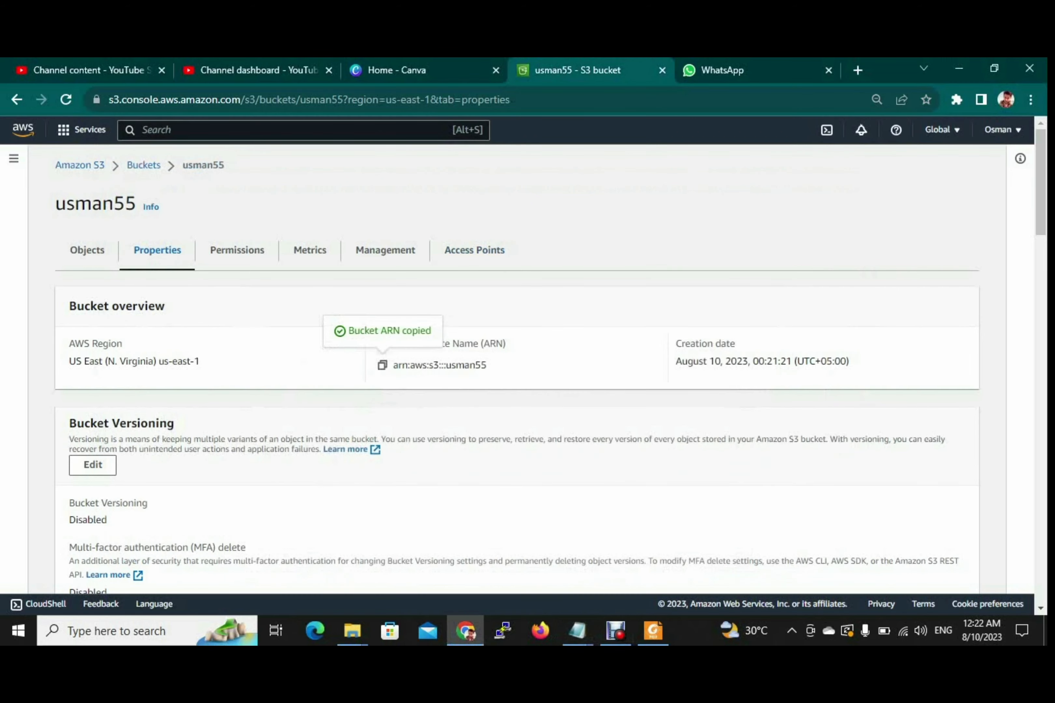
Find the IAM service, go to its policies and start creating a new policy
{"action": "left_click", "coordinate": [273, 131]}
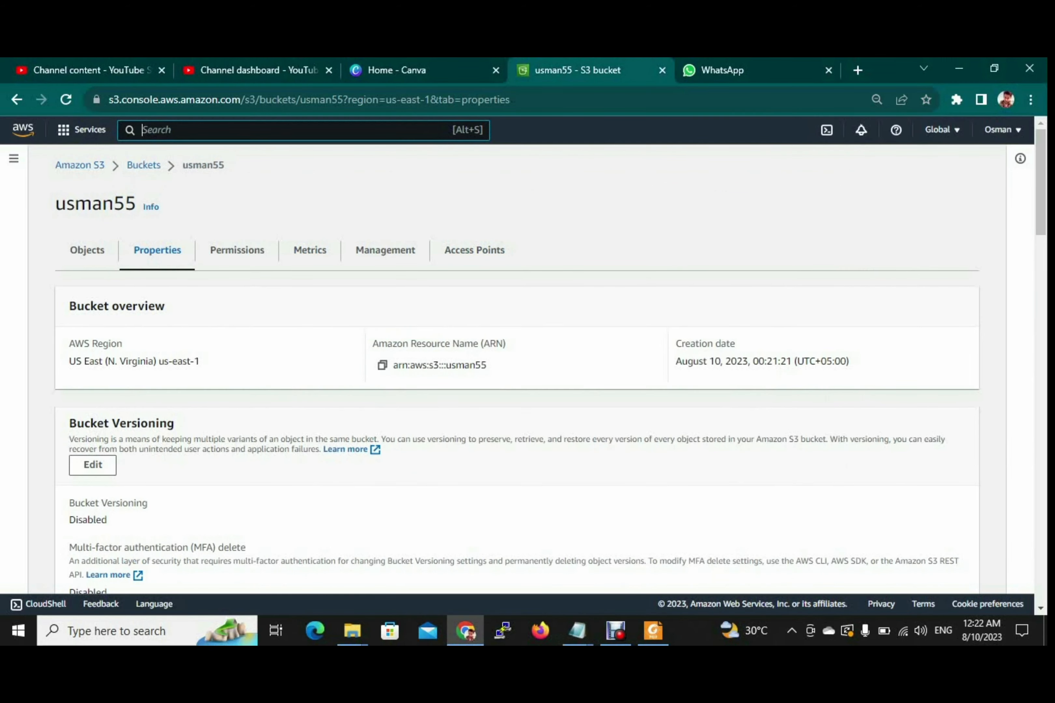
{"action": "type", "text": "iam"}
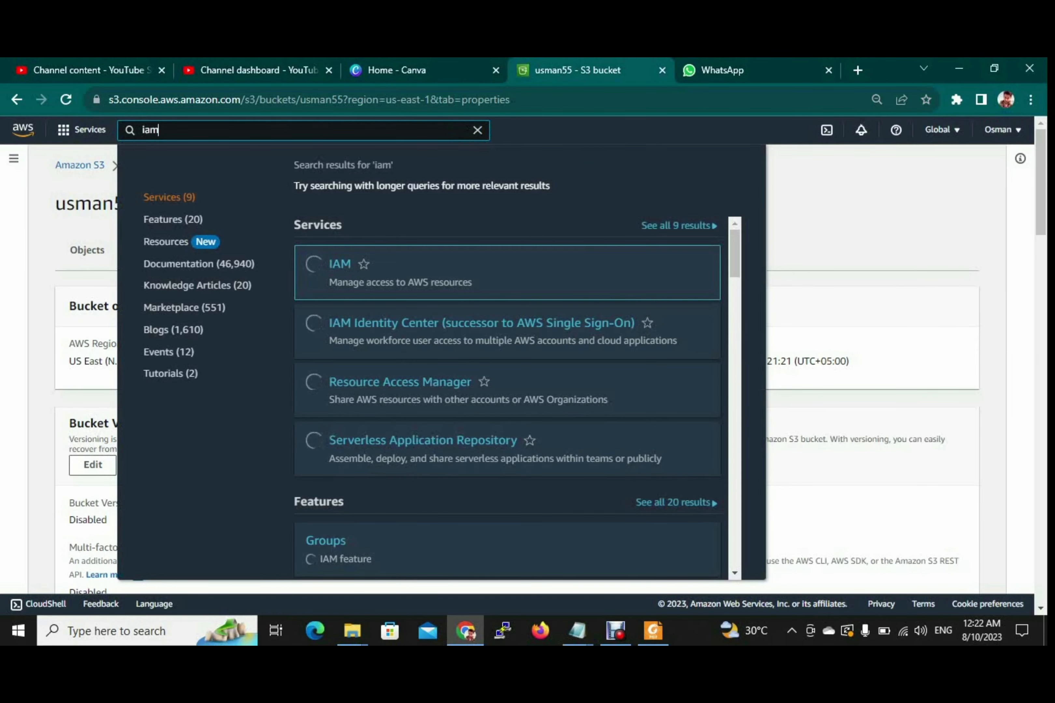
{"action": "left_click", "coordinate": [340, 264]}
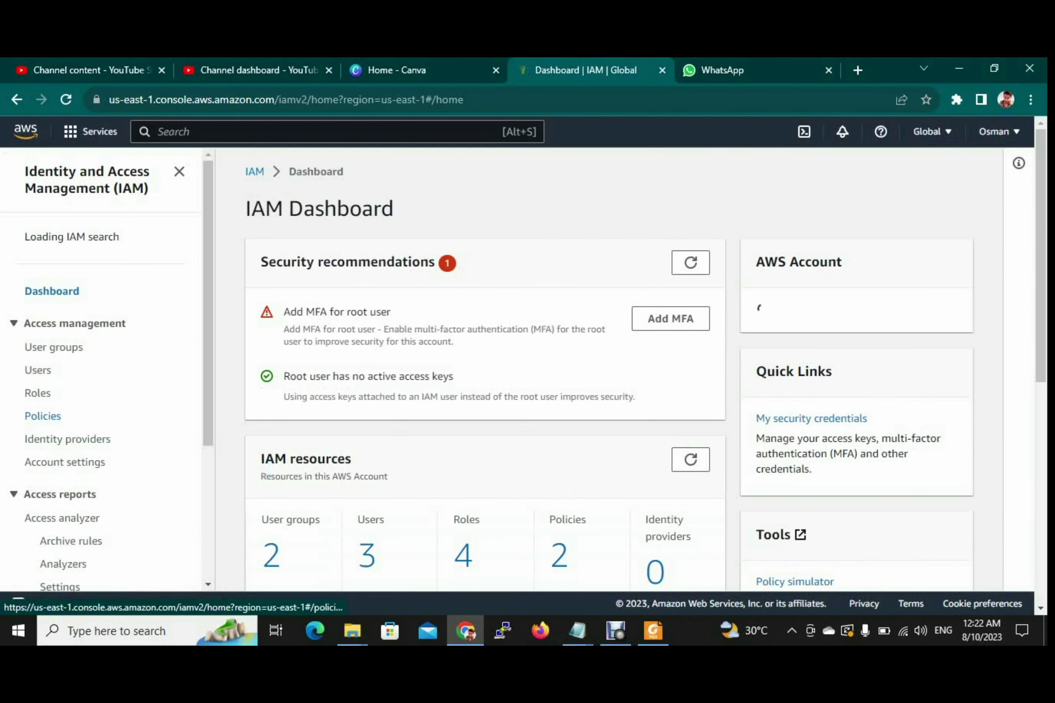
{"action": "left_click", "coordinate": [43, 416]}
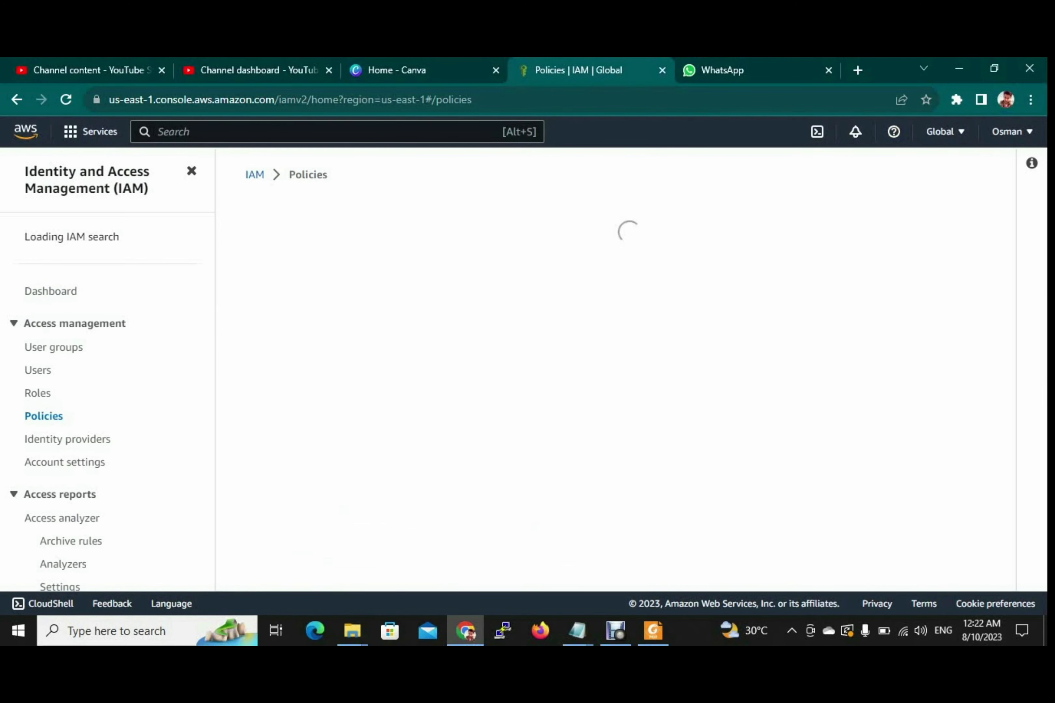
{"action": "left_click", "coordinate": [906, 244]}
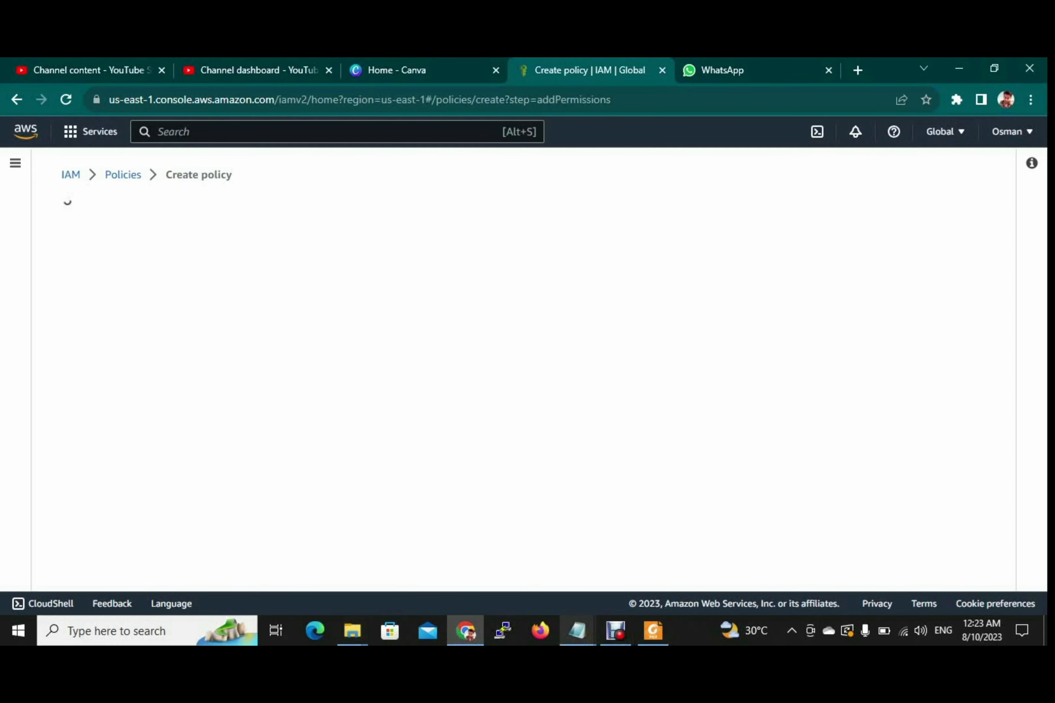
In the S3-policy Notepad file, replace the GetObject resource's placeholder ARN with arn:aws:s3:::usman44 from the text document, keeping the /* suffix
{"action": "mouse_move", "coordinate": [577, 630]}
{"action": "left_click", "coordinate": [411, 570]}
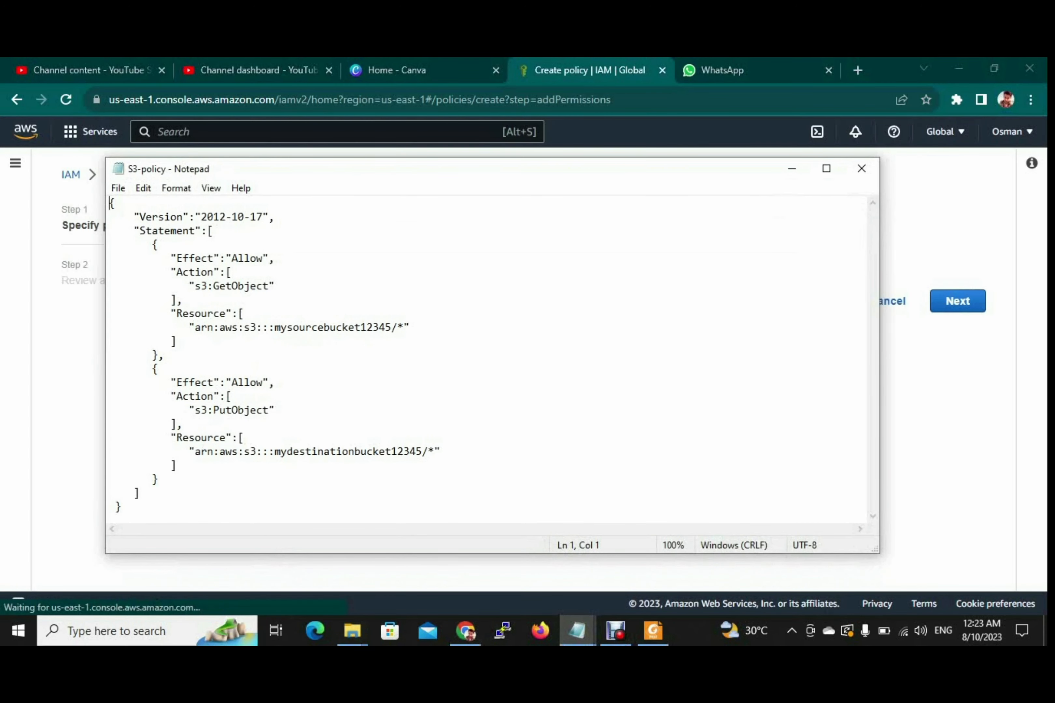
{"action": "left_click_drag", "start_coordinate": [392, 328], "coordinate": [195, 328]}
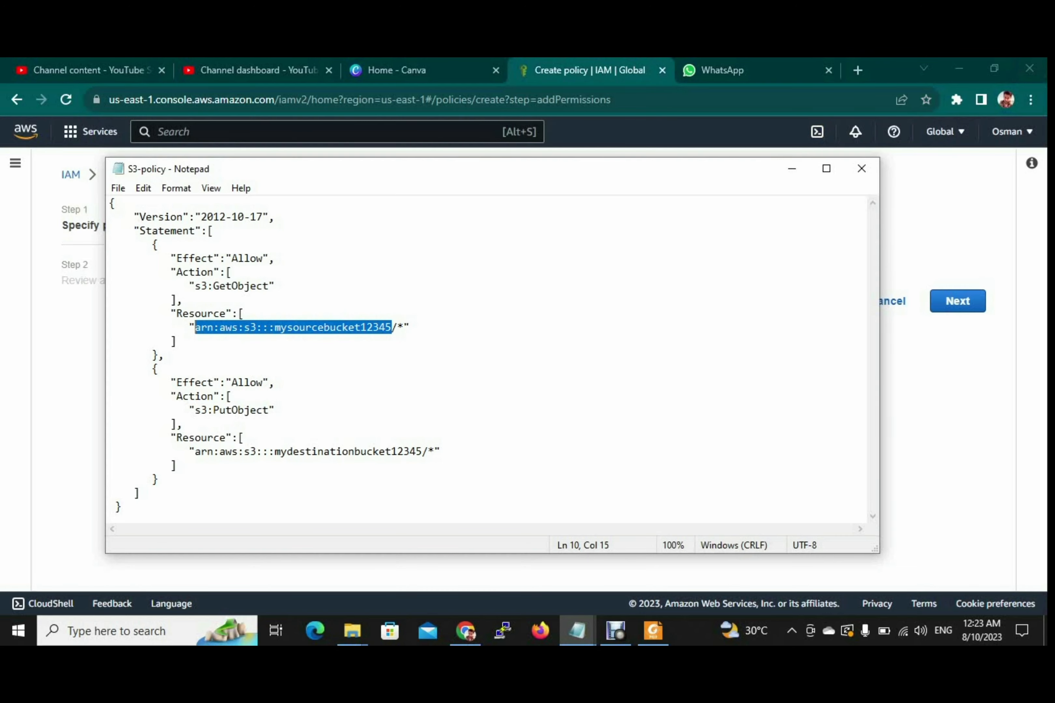
{"action": "left_click", "coordinate": [577, 630]}
{"action": "left_click", "coordinate": [736, 573]}
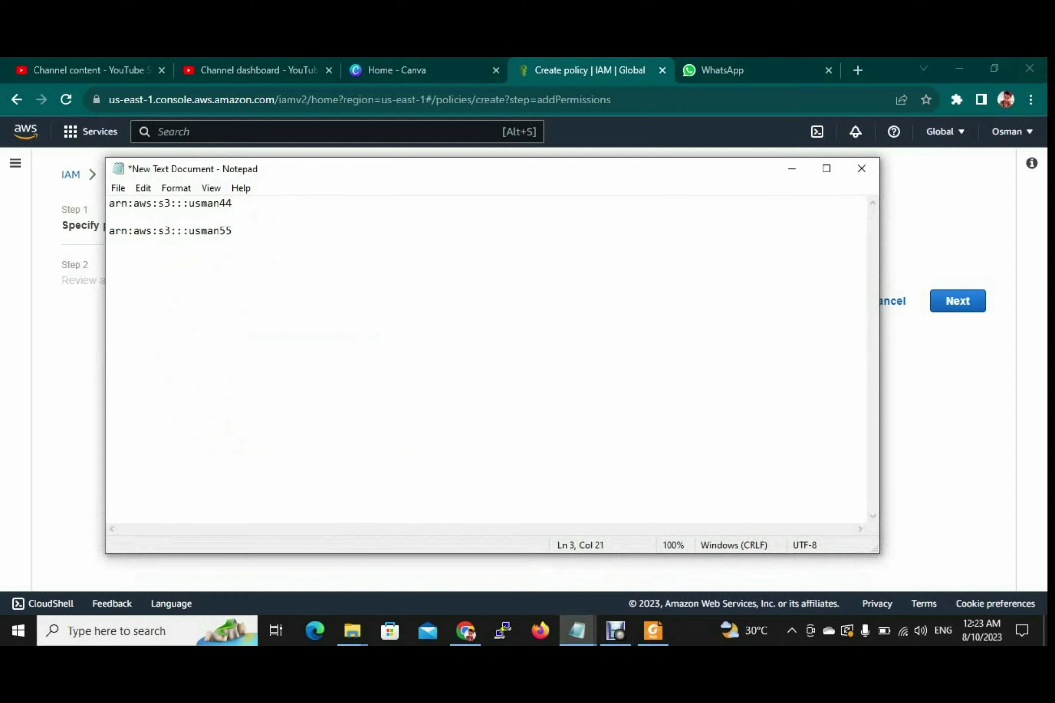
{"action": "left_click_drag", "start_coordinate": [233, 203], "coordinate": [109, 203]}
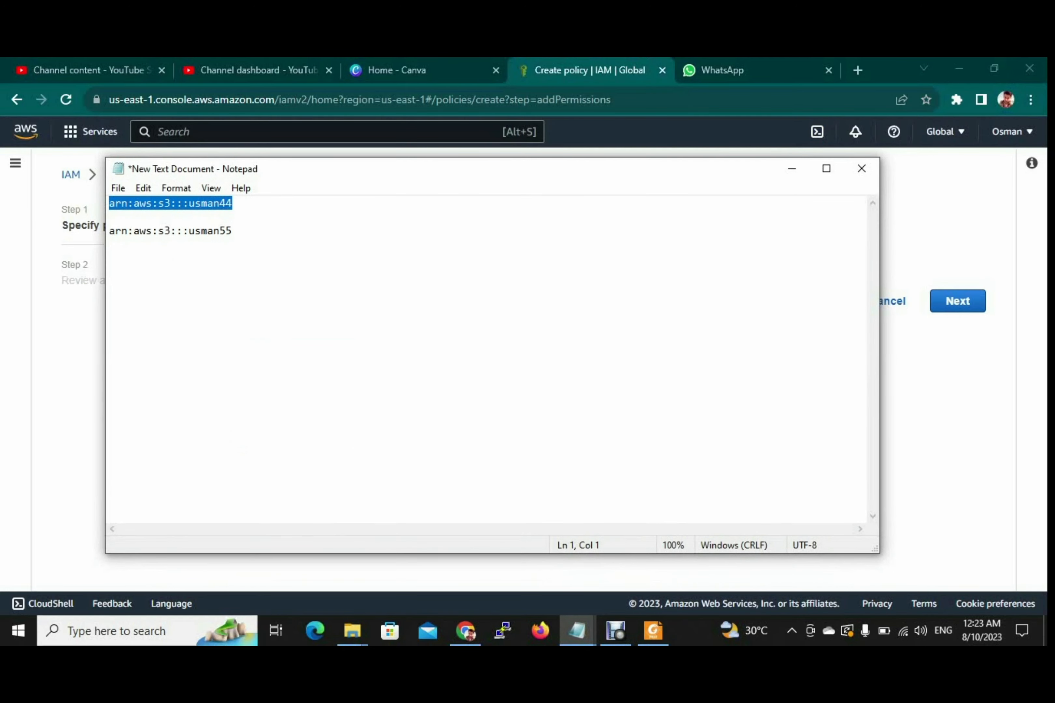
{"action": "left_click", "coordinate": [792, 169]}
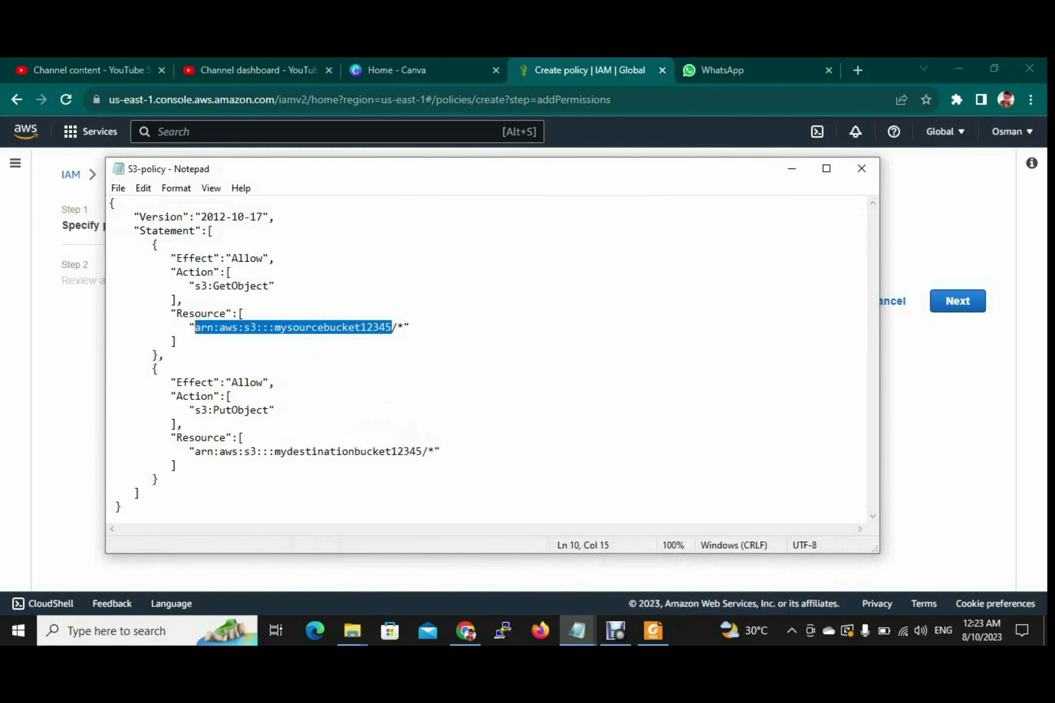
{"action": "key", "text": "ctrl+v"}
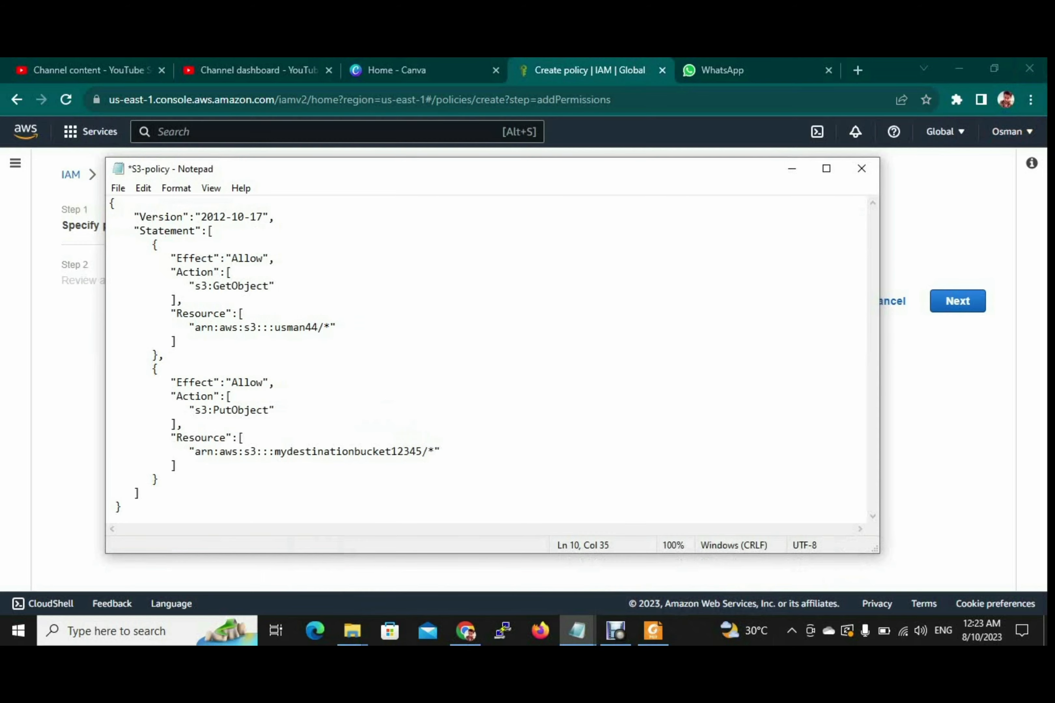
Switch to the Notepad document holding the saved ARNs and copy the line arn:aws:s3:::usman55
{"action": "left_click", "coordinate": [466, 631]}
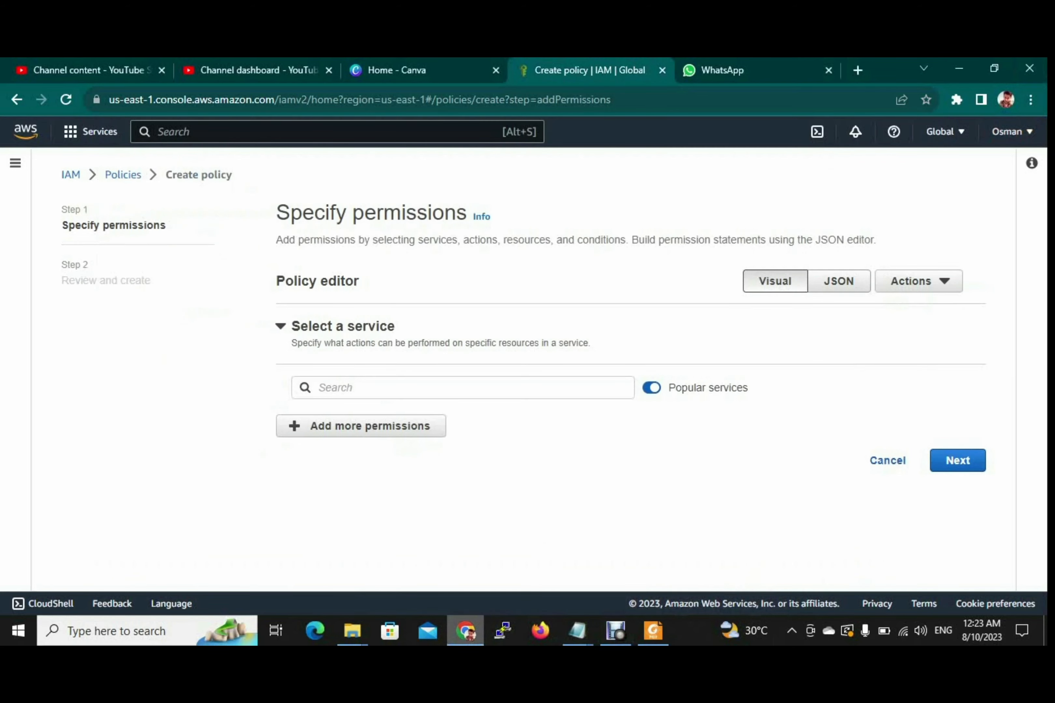
{"action": "left_click", "coordinate": [465, 631]}
{"action": "left_click", "coordinate": [577, 631]}
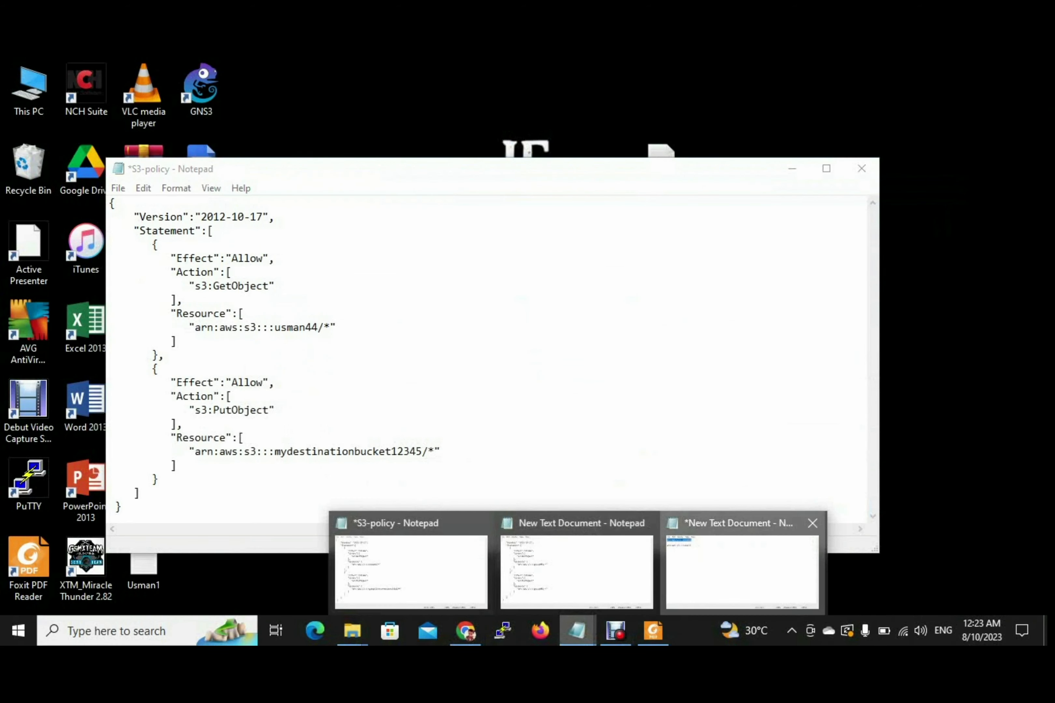
{"action": "left_click", "coordinate": [742, 572]}
{"action": "key", "text": "ctrl+End"}
{"action": "key", "text": "shift+Home"}
{"action": "key", "text": "ctrl+c"}
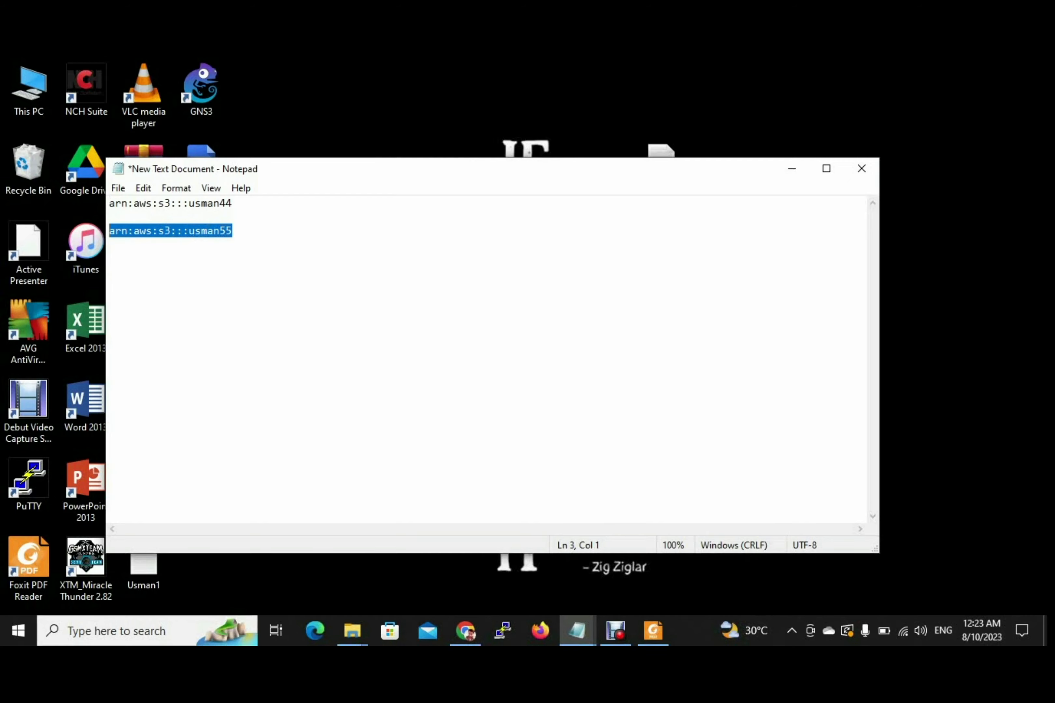
Replace the PutObject resource's placeholder ARN in the S3-policy file with arn:aws:s3:::usman55, keep the /* suffix, and return to the IAM policy page
{"action": "left_click", "coordinate": [466, 631]}
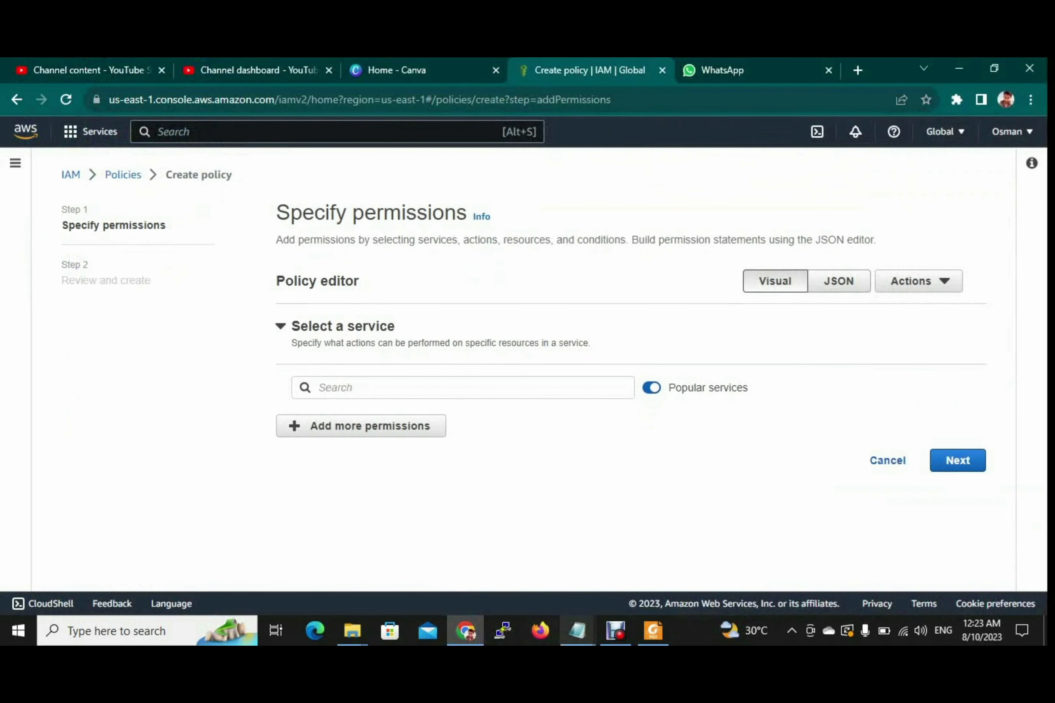
{"action": "left_click", "coordinate": [577, 631]}
{"action": "left_click", "coordinate": [411, 572]}
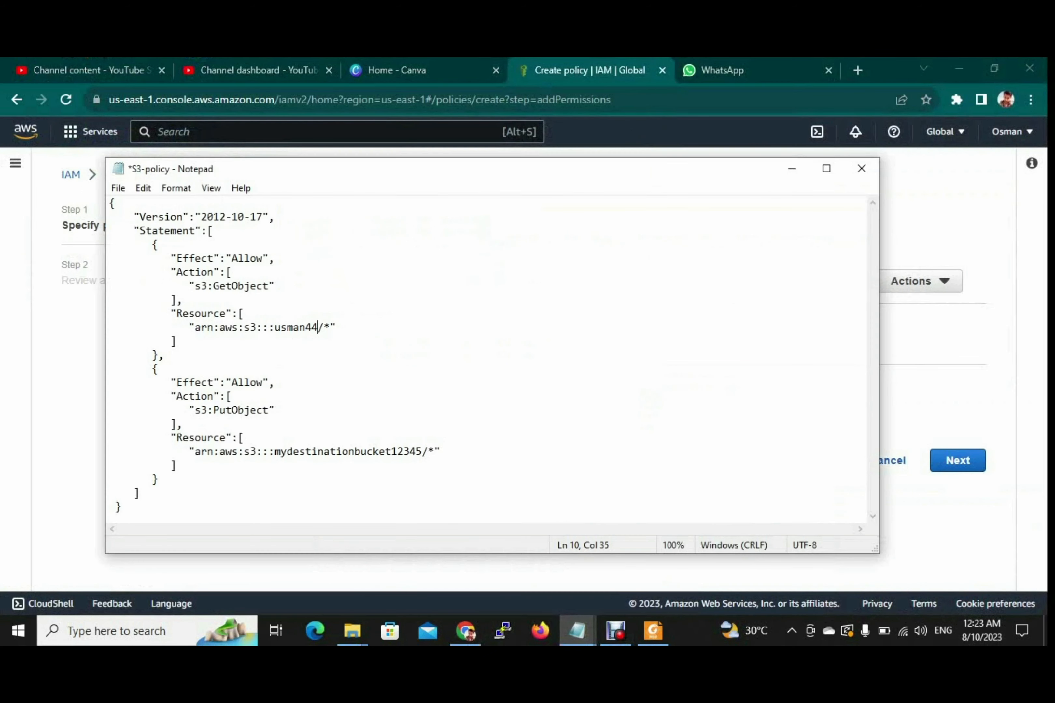
{"action": "left_click_drag", "start_coordinate": [424, 452], "coordinate": [195, 452]}
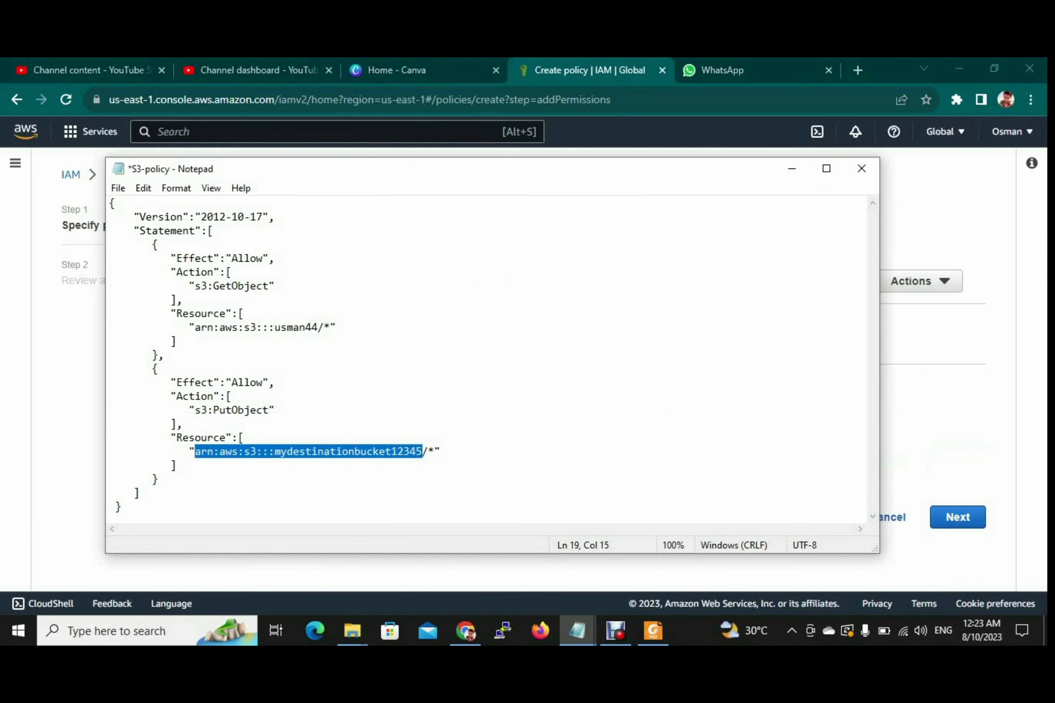
{"action": "key", "text": "ctrl+v"}
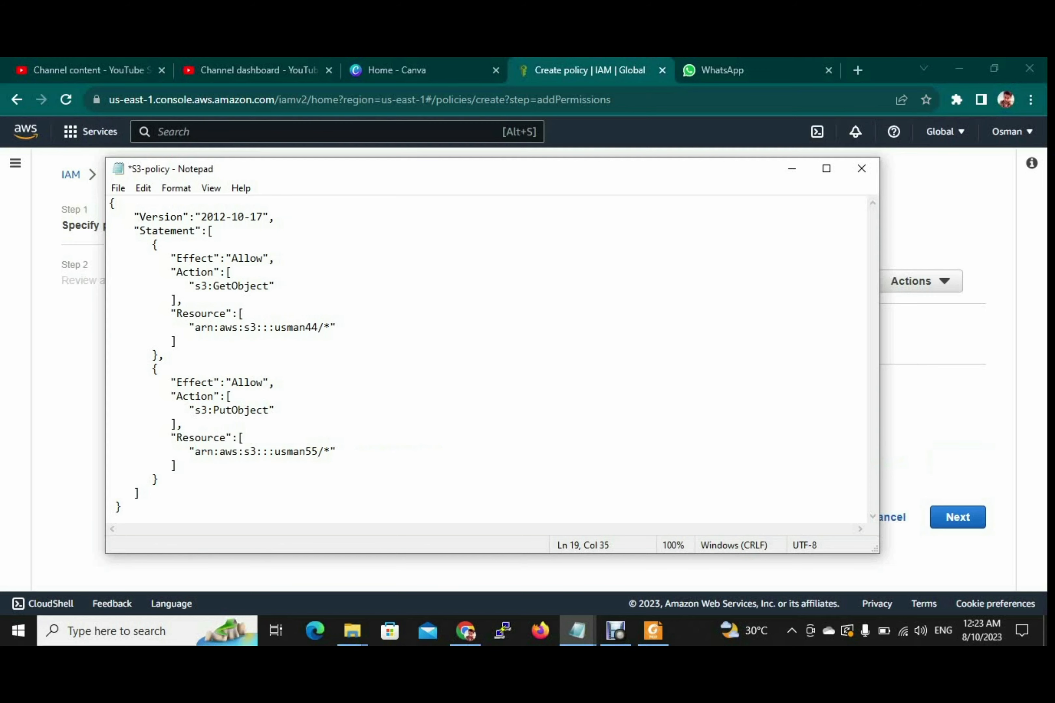
{"action": "key", "text": "shift+Right"}
{"action": "key", "text": "shift+Right"}
{"action": "left_click", "coordinate": [337, 451]}
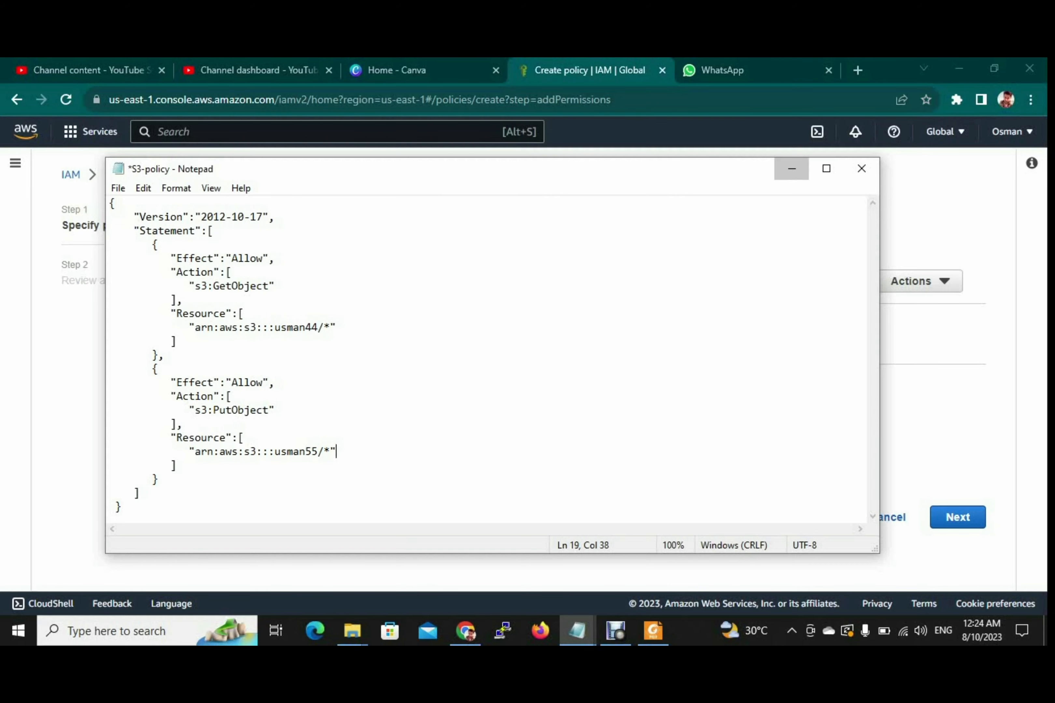
{"action": "left_click", "coordinate": [792, 168]}
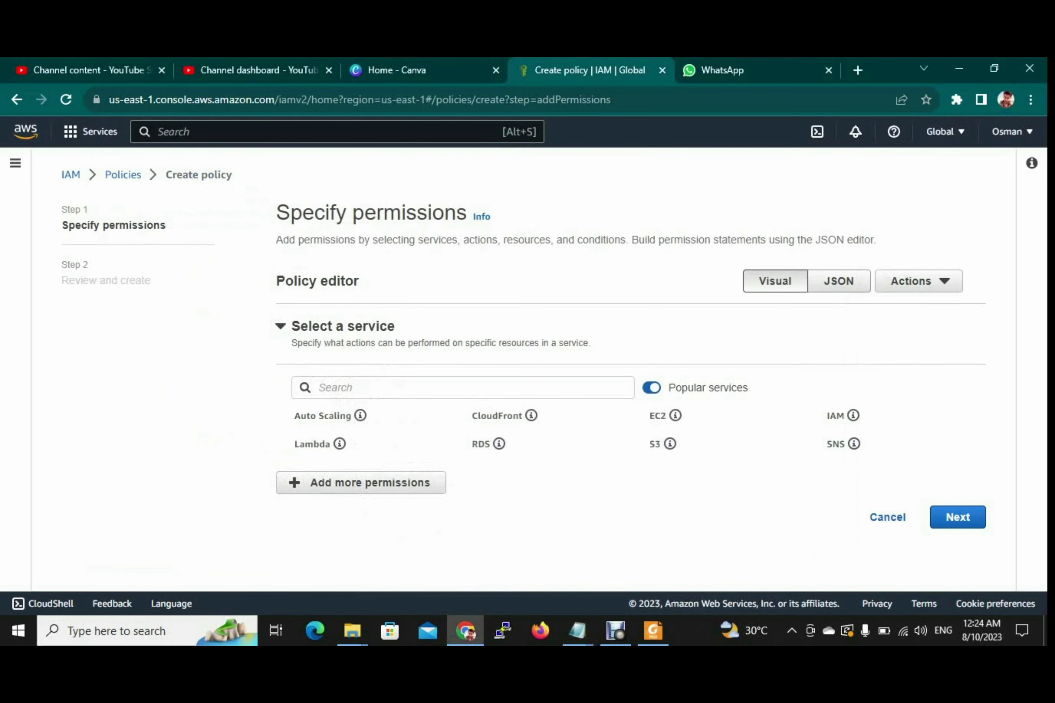
Switch the policy editor to JSON and delete the whole default policy text
{"action": "left_click", "coordinate": [838, 281]}
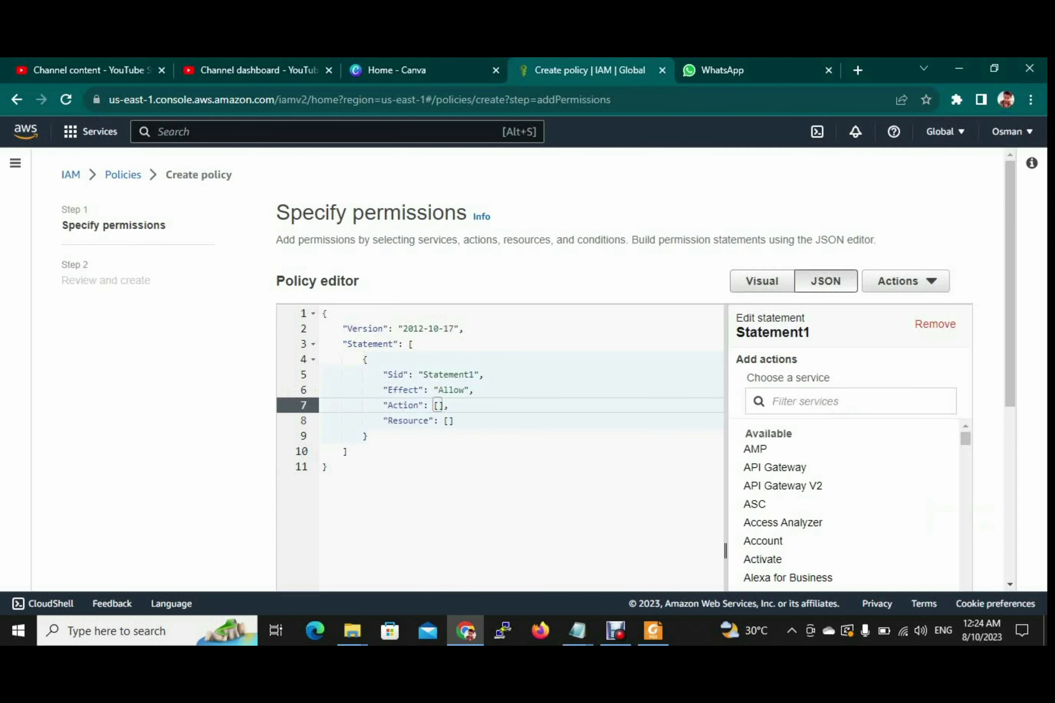
{"action": "key", "text": "ctrl+a"}
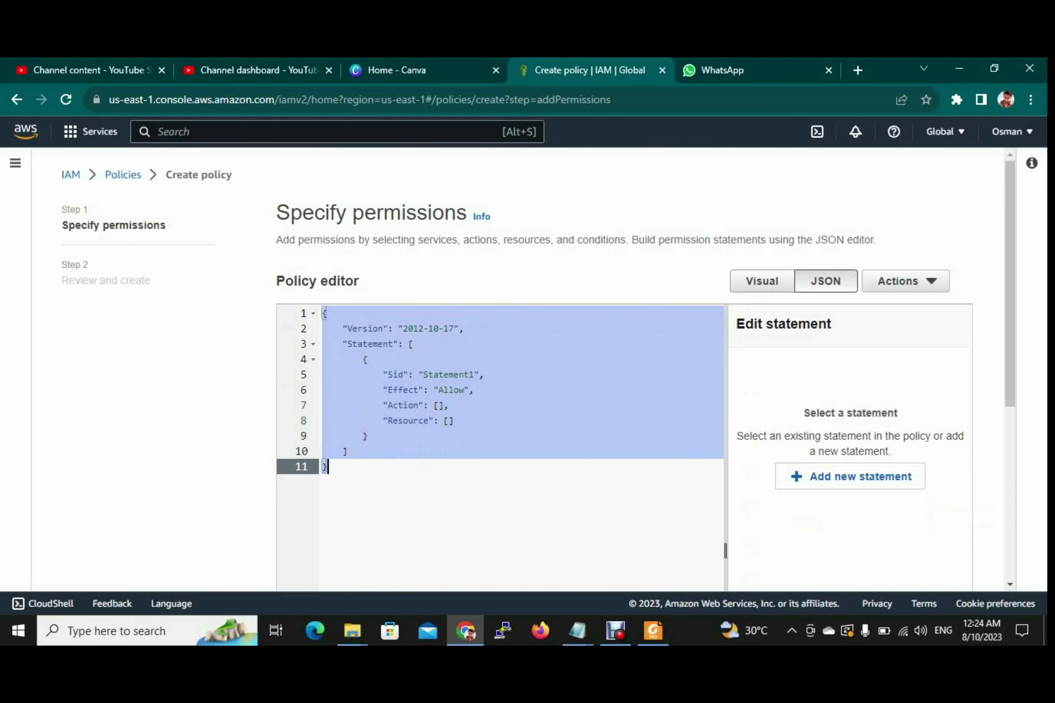
{"action": "key", "text": "BackSpace"}
{"action": "scroll", "coordinate": [500, 448], "scroll_direction": "down", "scroll_amount": 4}
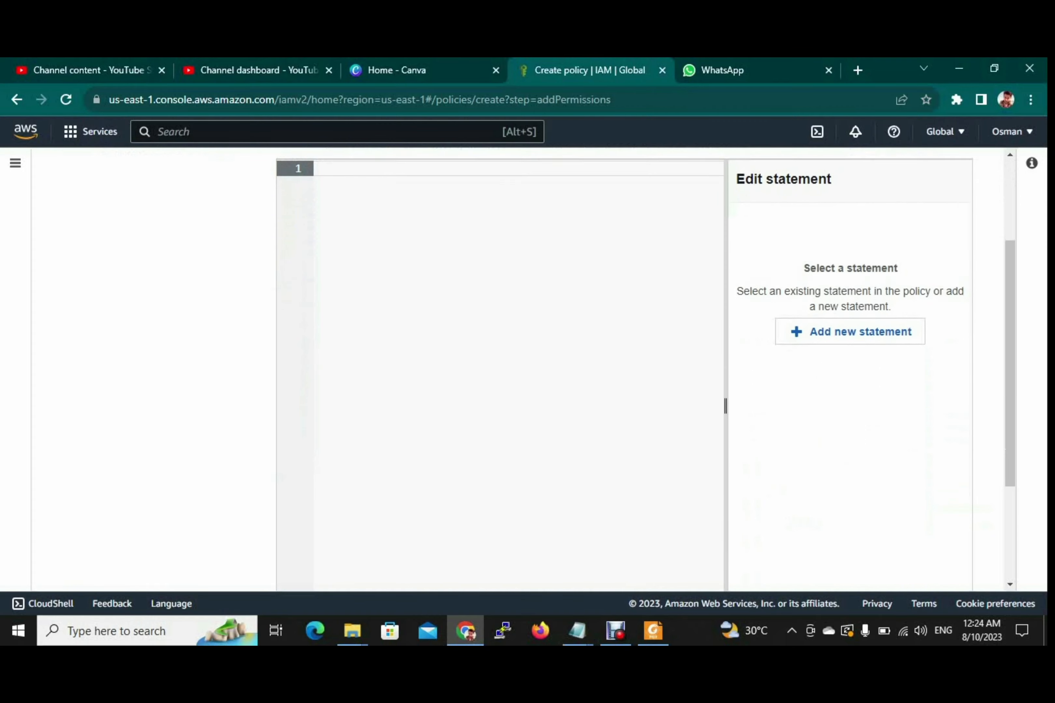
{"action": "scroll", "coordinate": [499, 447], "scroll_direction": "up", "scroll_amount": 3}
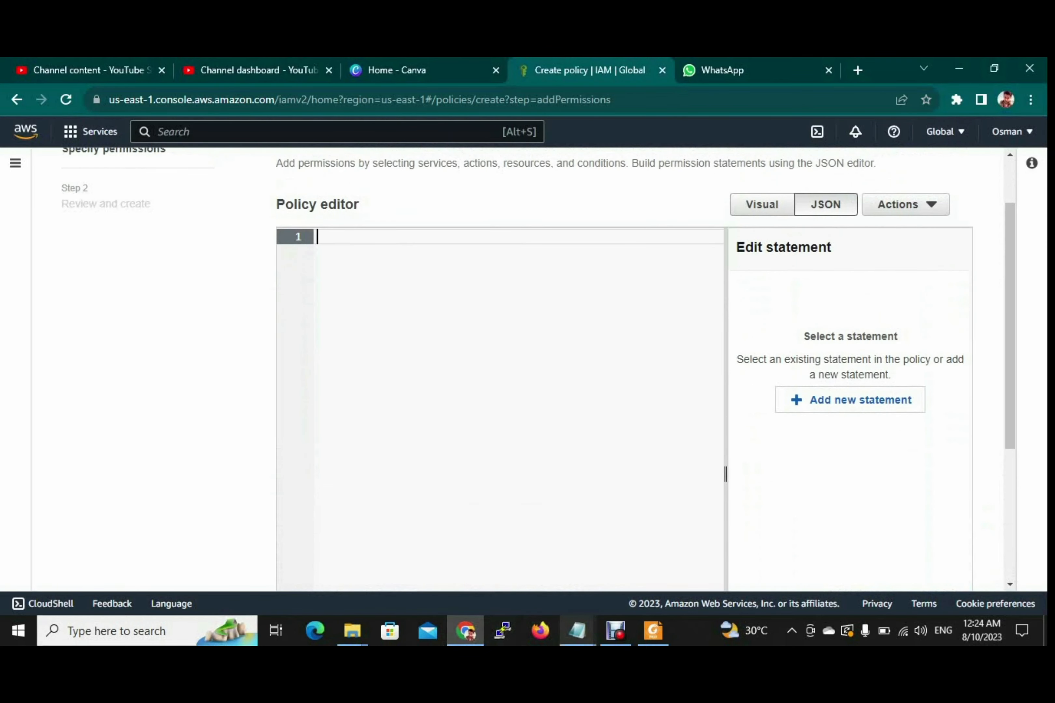
Copy the entire edited policy from the S3-policy Notepad file, paste it into the empty JSON policy editor and review it
{"action": "mouse_move", "coordinate": [577, 631]}
{"action": "left_click", "coordinate": [411, 567]}
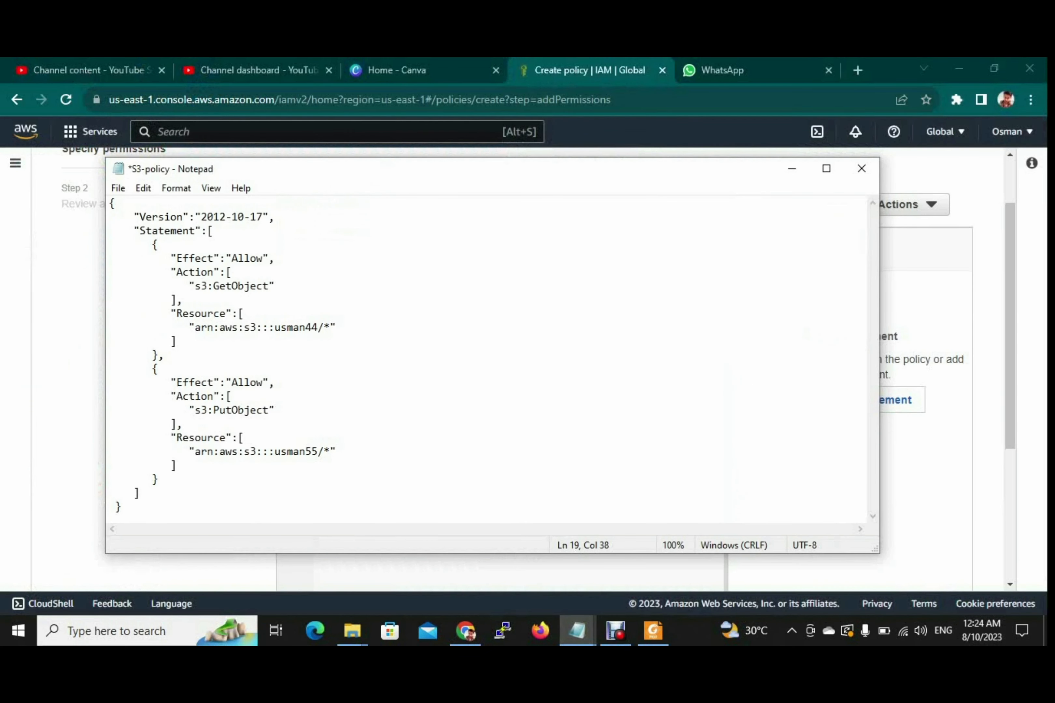
{"action": "left_click_drag", "start_coordinate": [125, 509], "coordinate": [111, 203]}
{"action": "key", "text": "ctrl+c"}
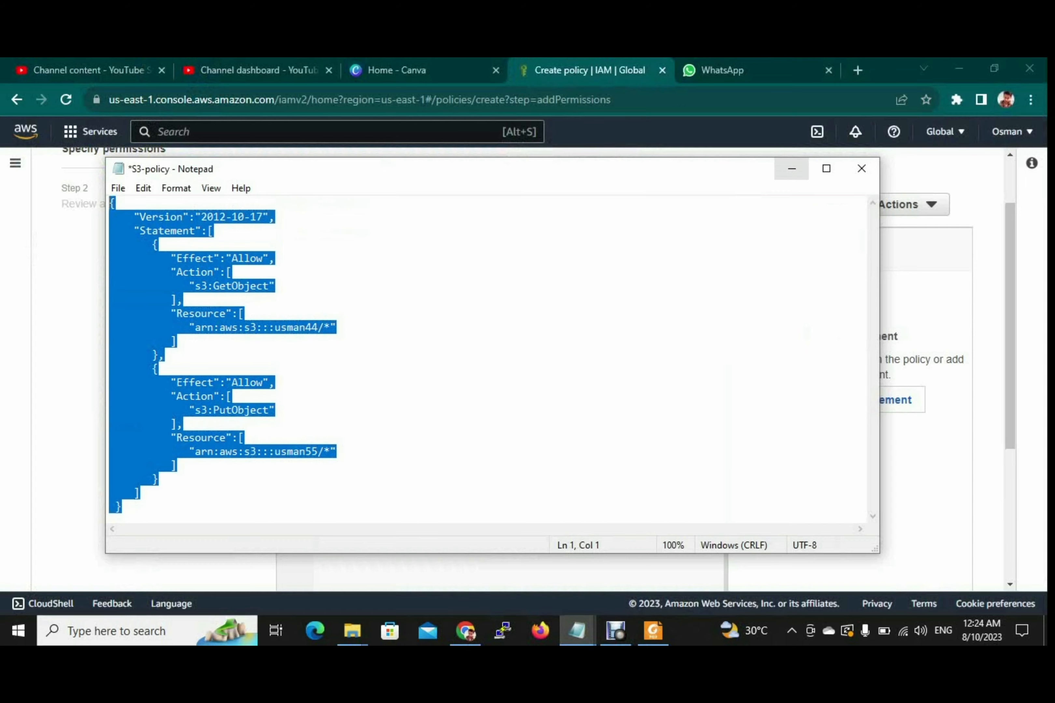
{"action": "left_click", "coordinate": [792, 168]}
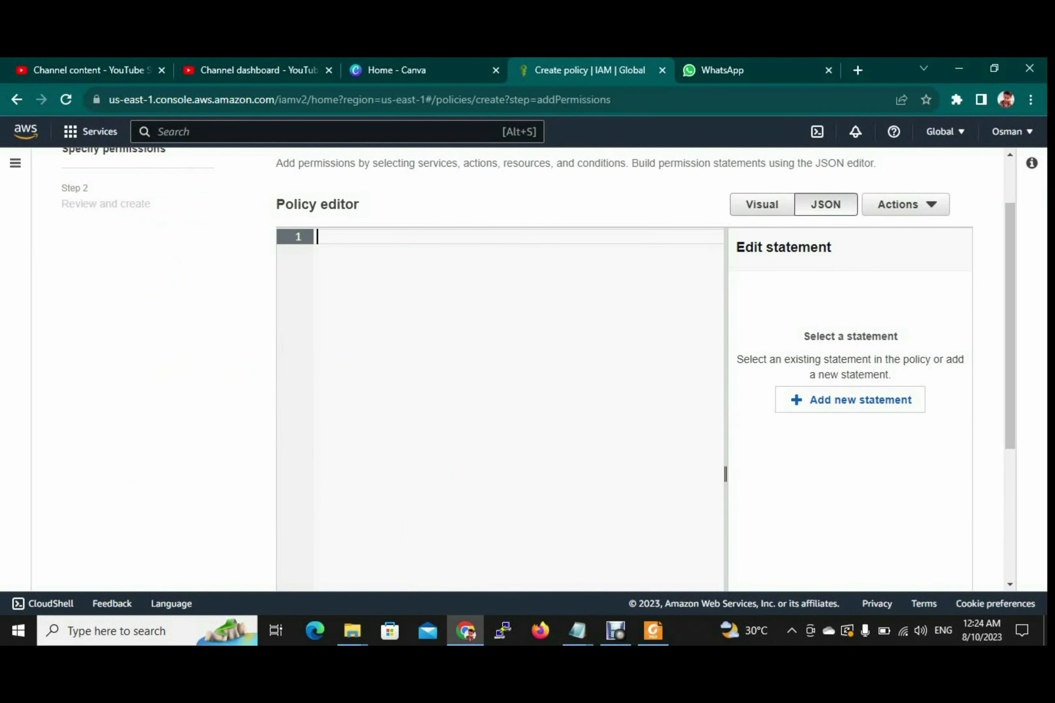
{"action": "key", "text": "ctrl+v"}
{"action": "scroll", "coordinate": [500, 363], "scroll_direction": "down", "scroll_amount": 5}
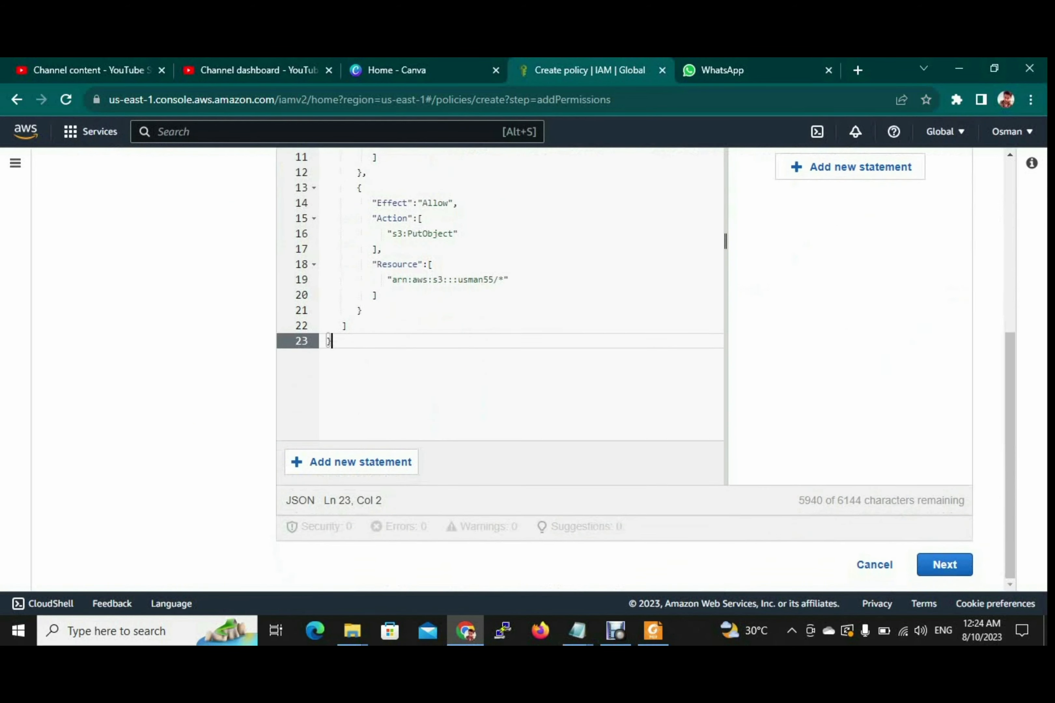
{"action": "scroll", "coordinate": [644, 369], "scroll_direction": "up", "scroll_amount": 5}
{"action": "scroll", "coordinate": [645, 370], "scroll_direction": "down", "scroll_amount": 1}
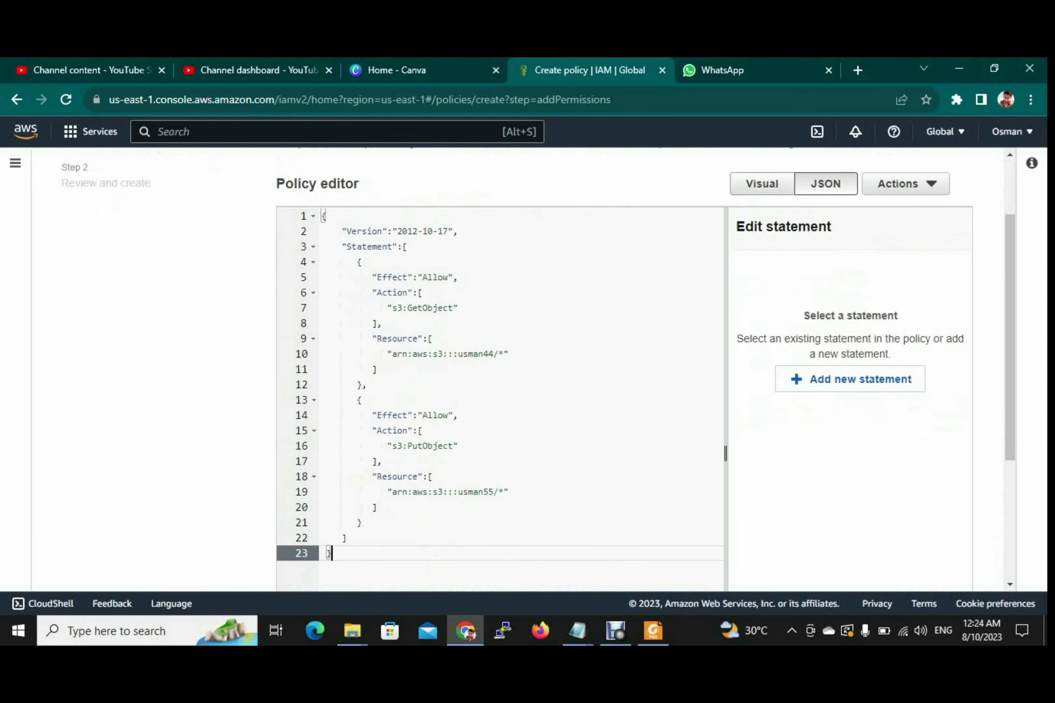
Proceed from the JSON editor to the policy review and name the policy Sehar1
{"action": "scroll", "coordinate": [624, 363], "scroll_direction": "down", "scroll_amount": 5}
{"action": "left_click", "coordinate": [943, 565]}
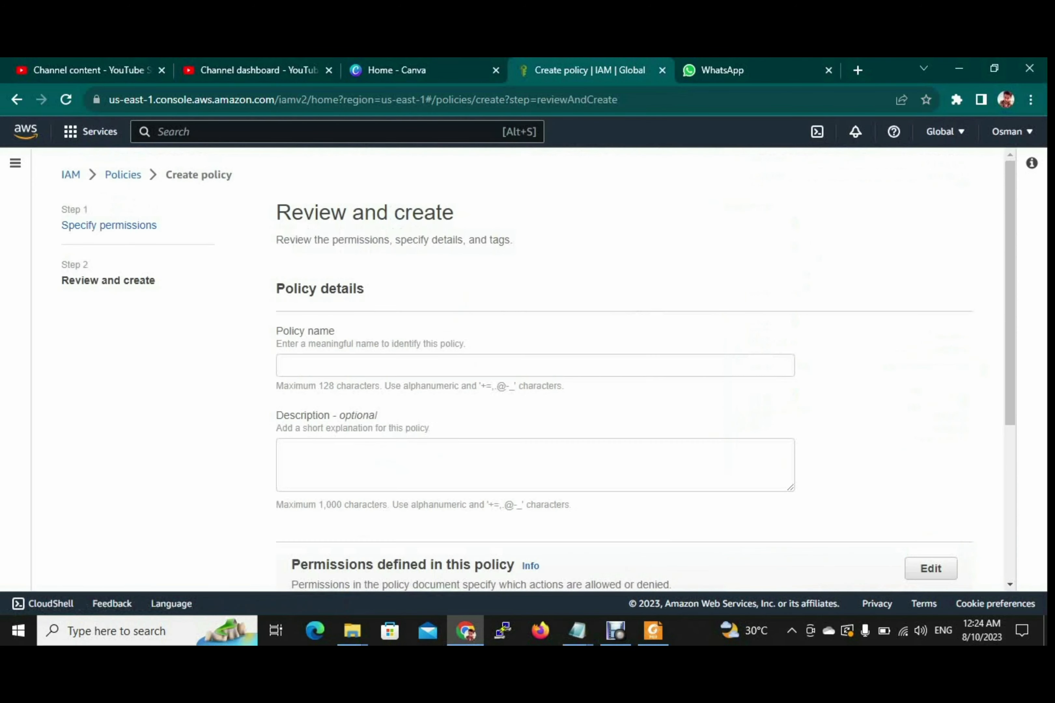
{"action": "scroll", "coordinate": [624, 363], "scroll_direction": "down", "scroll_amount": 8}
{"action": "scroll", "coordinate": [624, 363], "scroll_direction": "up", "scroll_amount": 6}
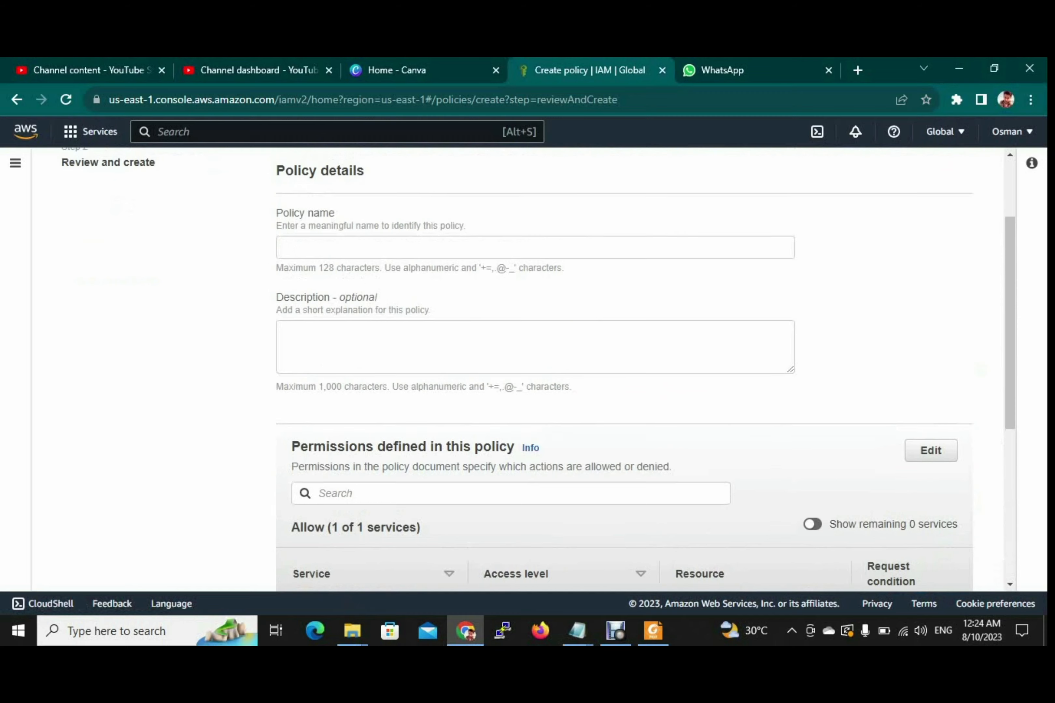
{"action": "left_click", "coordinate": [534, 365]}
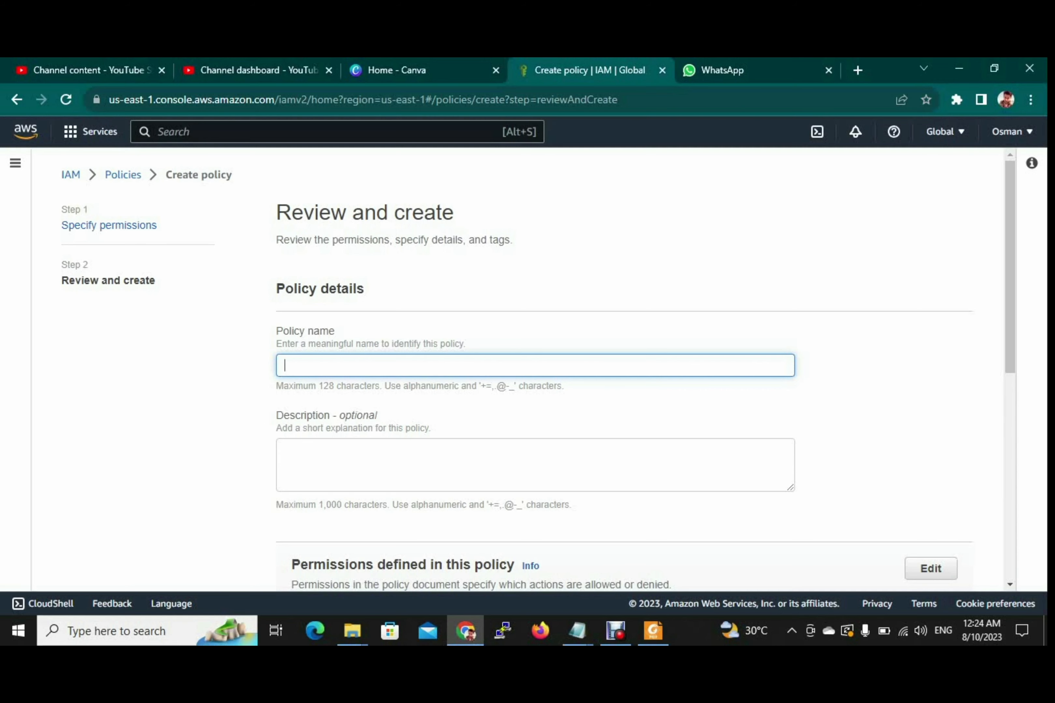
{"action": "type", "text": "Sehar1"}
Check the policy's permissions summary and create the policy without adding a description or tags
{"action": "scroll", "coordinate": [624, 370], "scroll_direction": "down", "scroll_amount": 4}
{"action": "scroll", "coordinate": [624, 370], "scroll_direction": "up", "scroll_amount": 1}
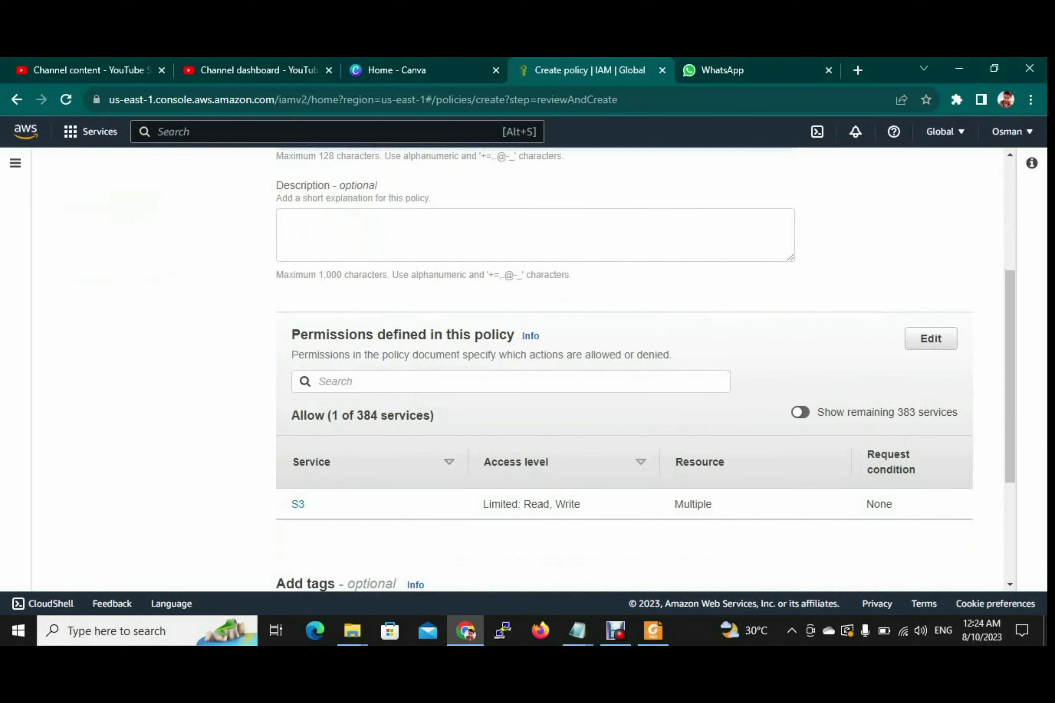
{"action": "scroll", "coordinate": [624, 370], "scroll_direction": "down", "scroll_amount": 2}
{"action": "scroll", "coordinate": [624, 370], "scroll_direction": "down", "scroll_amount": 1}
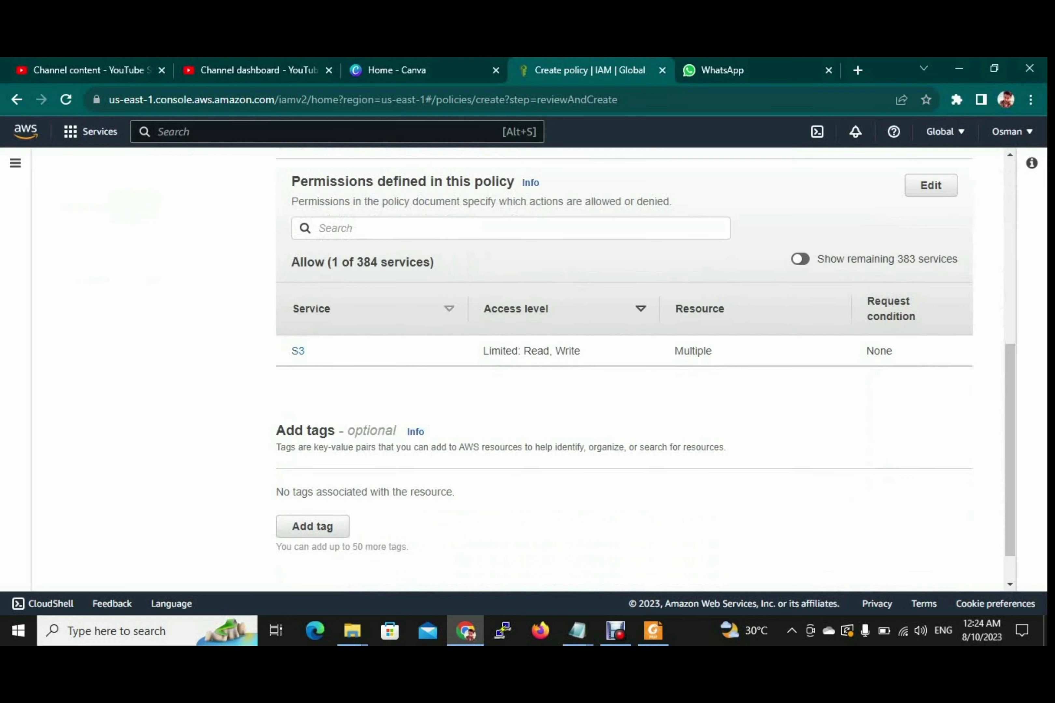
{"action": "scroll", "coordinate": [625, 370], "scroll_direction": "down", "scroll_amount": 1}
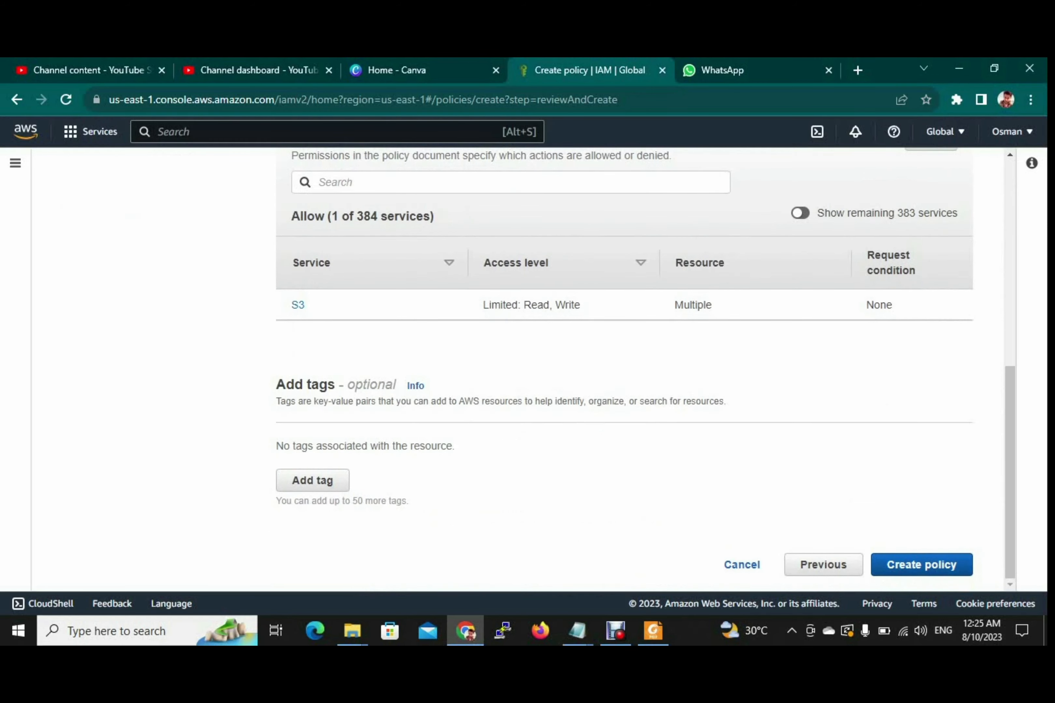
{"action": "left_click", "coordinate": [922, 565]}
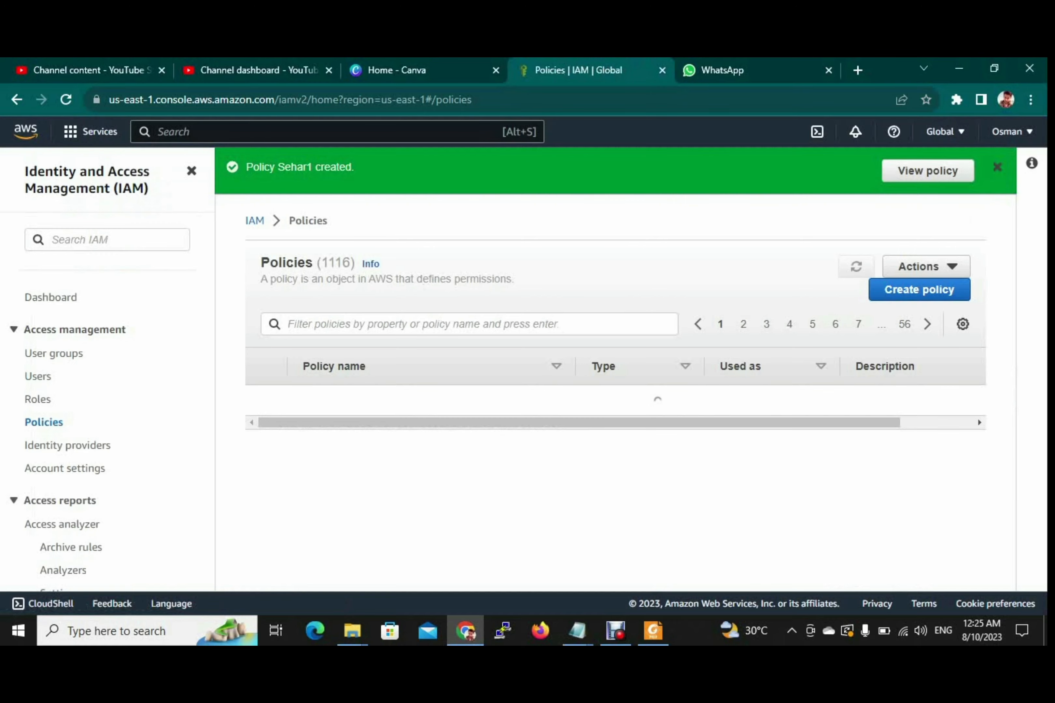
Start a new IAM role for the AWS service trusted entity with the Lambda use case and proceed to its permissions
{"action": "left_click", "coordinate": [37, 399]}
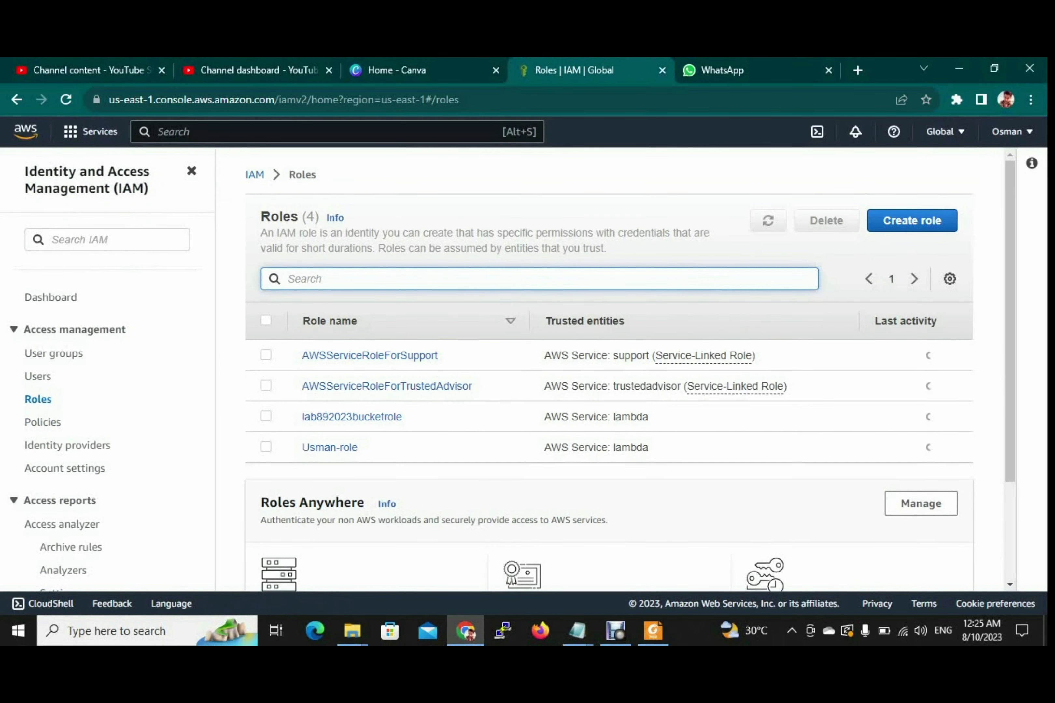
{"action": "left_click", "coordinate": [913, 221]}
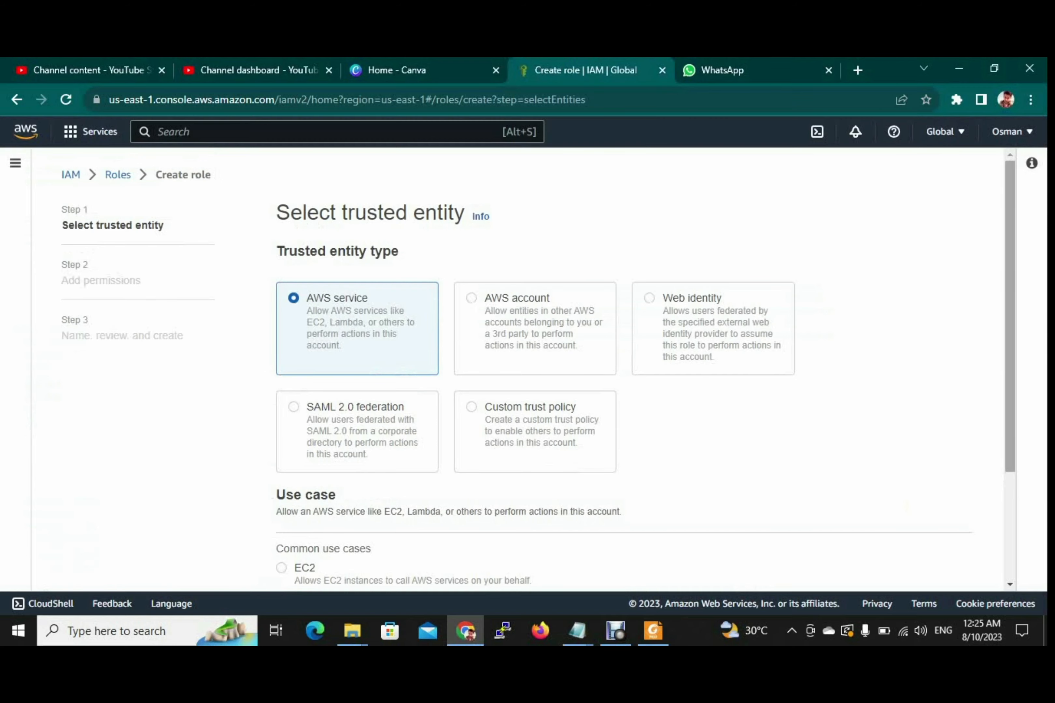
{"action": "scroll", "coordinate": [538, 363], "scroll_direction": "down", "scroll_amount": 3}
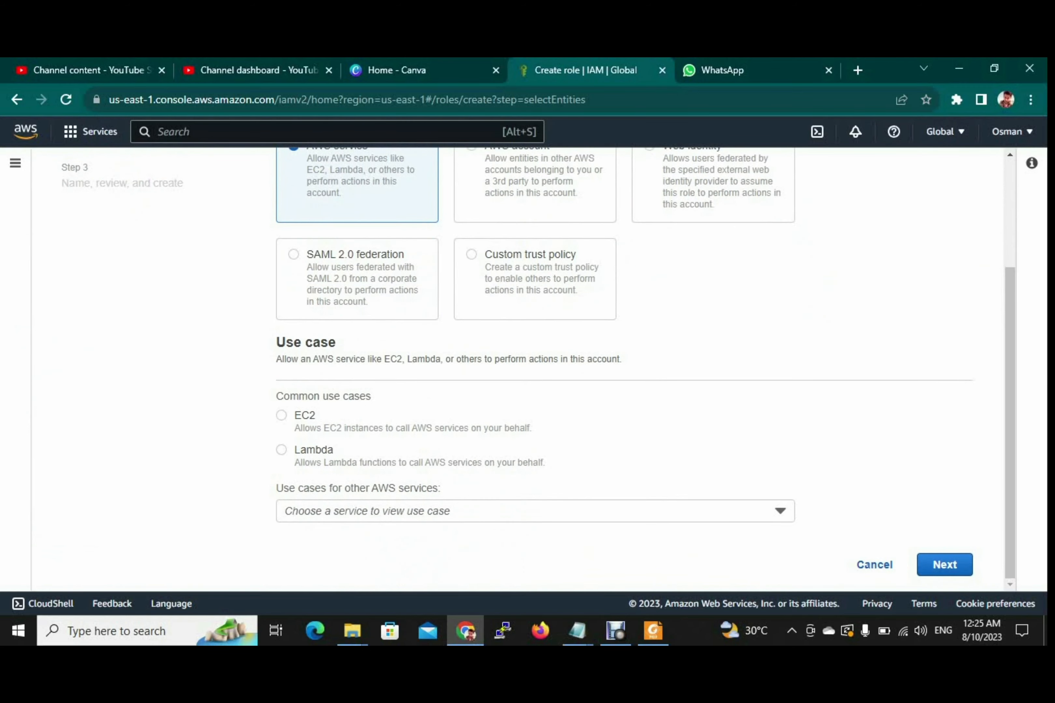
{"action": "left_click", "coordinate": [281, 450]}
{"action": "left_click", "coordinate": [945, 565]}
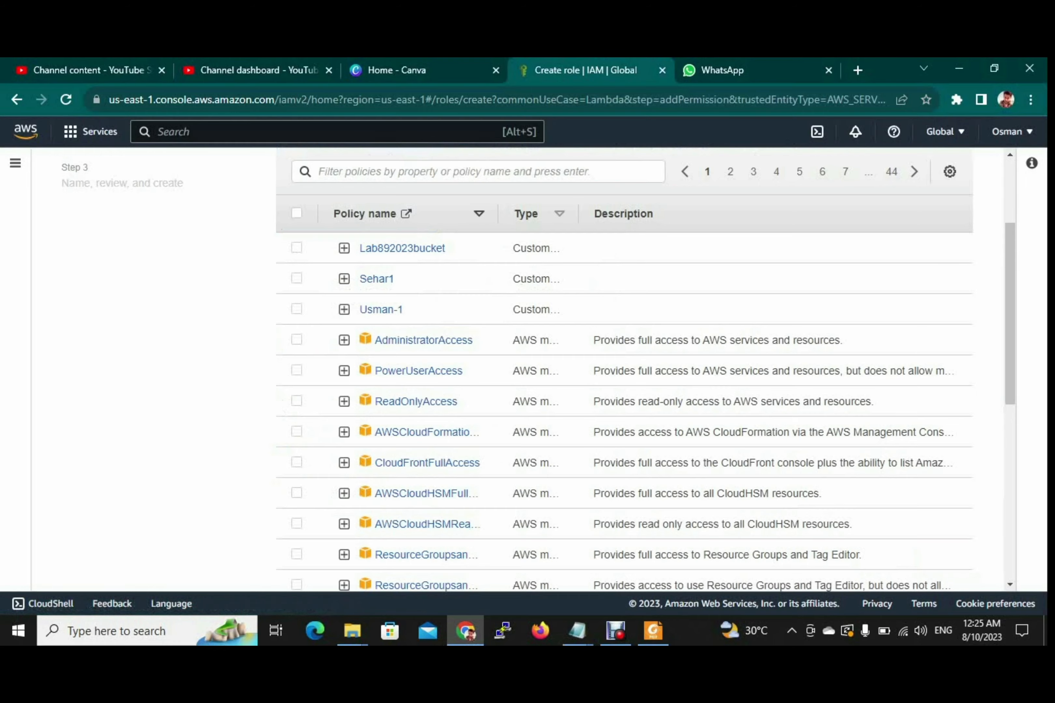
Select the customer-managed Sehar1 policy in the role's permissions policies
{"action": "scroll", "coordinate": [622, 370], "scroll_direction": "down", "scroll_amount": 3}
{"action": "scroll", "coordinate": [621, 370], "scroll_direction": "down", "scroll_amount": 5}
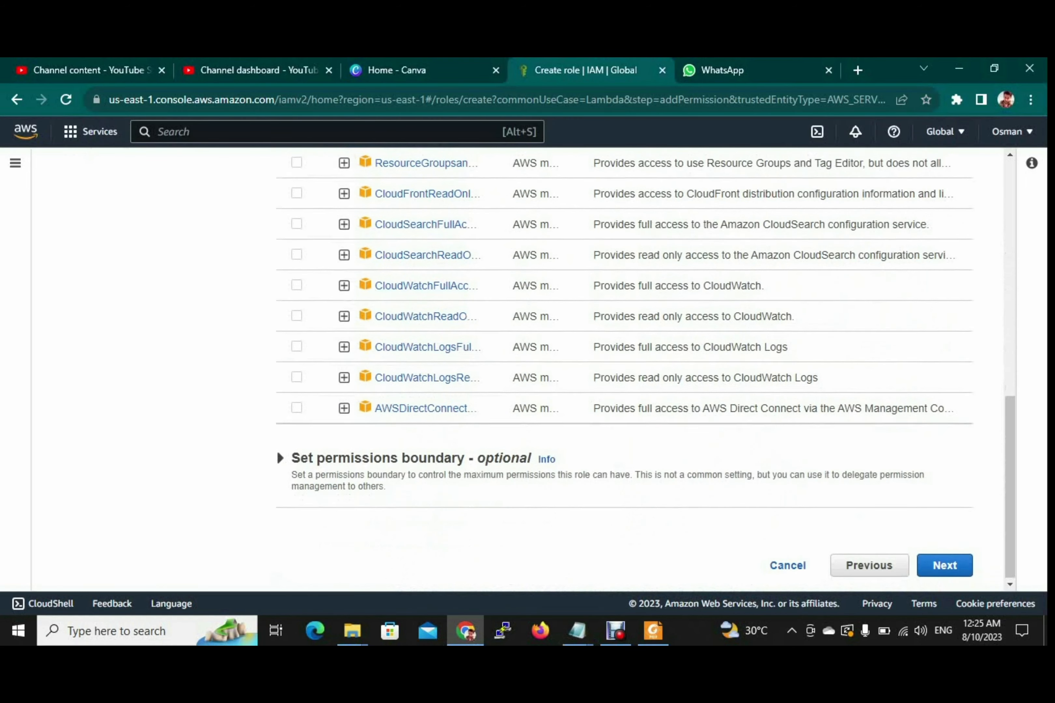
{"action": "scroll", "coordinate": [622, 370], "scroll_direction": "up", "scroll_amount": 8}
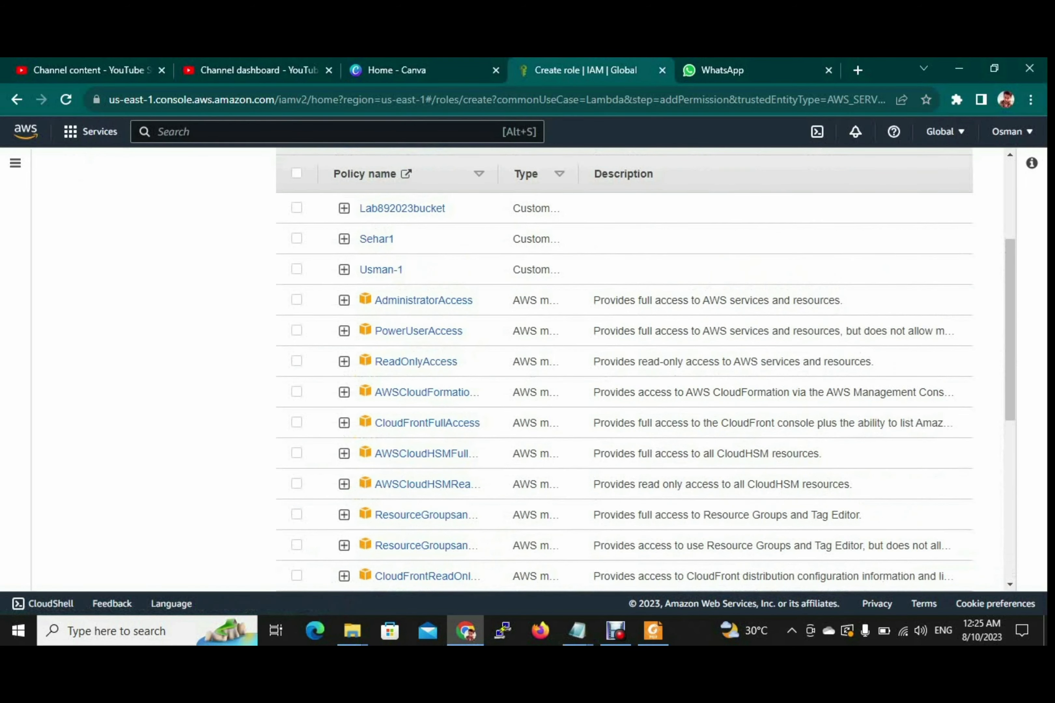
{"action": "left_click", "coordinate": [296, 239]}
{"action": "scroll", "coordinate": [622, 369], "scroll_direction": "up", "scroll_amount": 2}
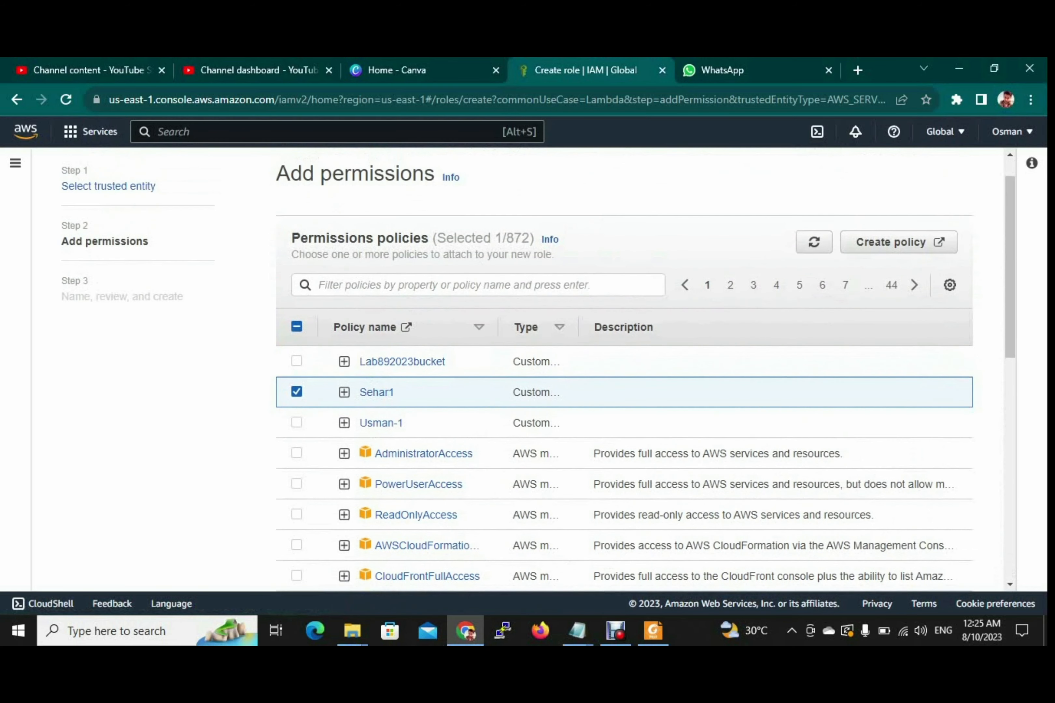
Filter the permissions policies by basicexec and also select the AWSLambdaBasicExecutionRole policy
{"action": "left_click", "coordinate": [478, 285]}
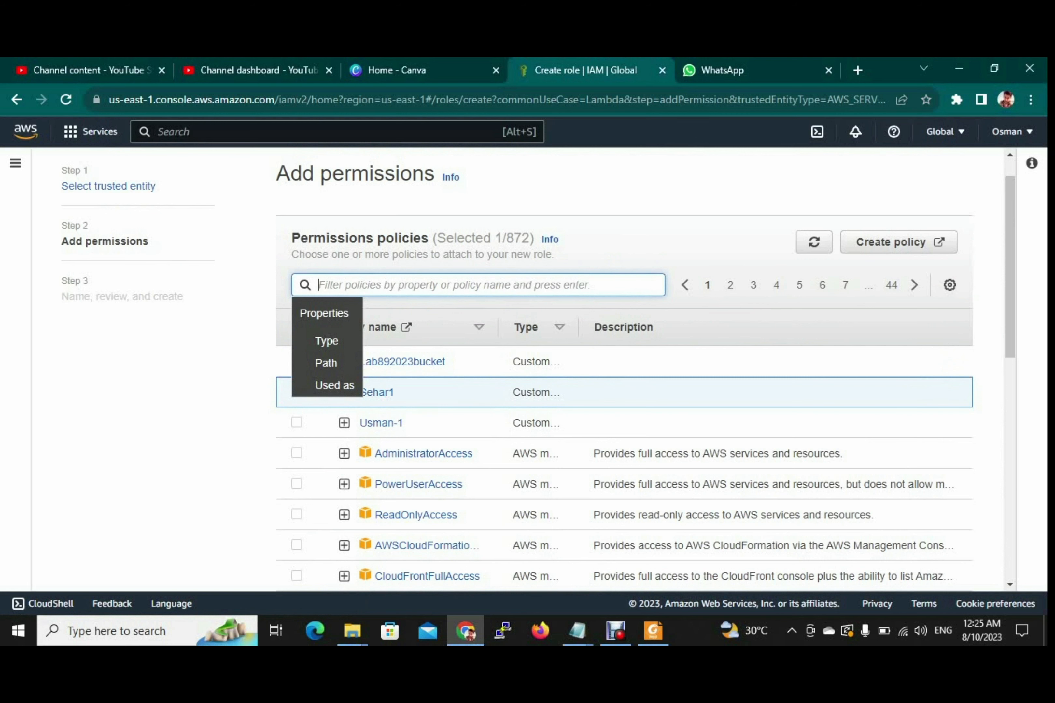
{"action": "type", "text": "AWS"}
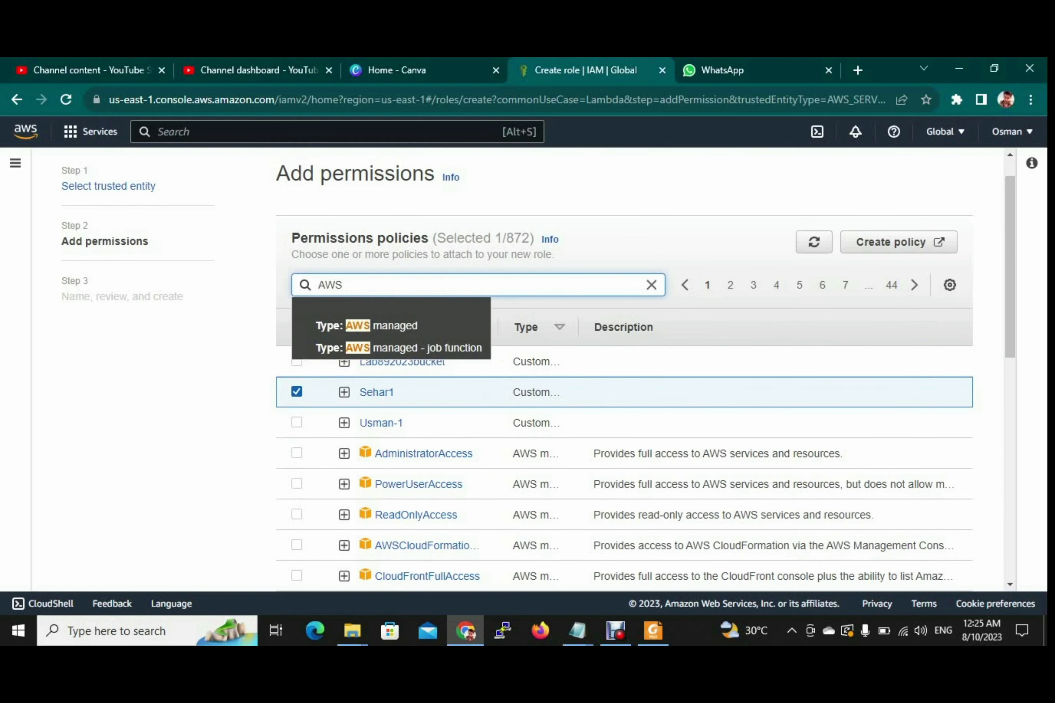
{"action": "type", "text": "Basic"}
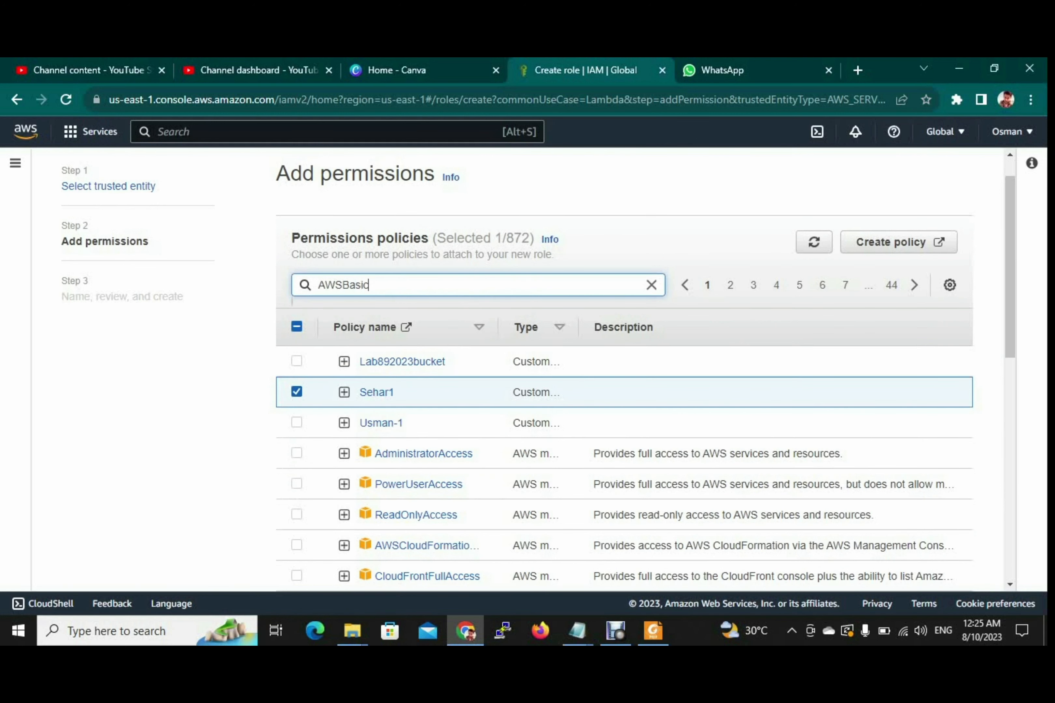
{"action": "type", "text": "E"}
{"action": "key", "text": "Return"}
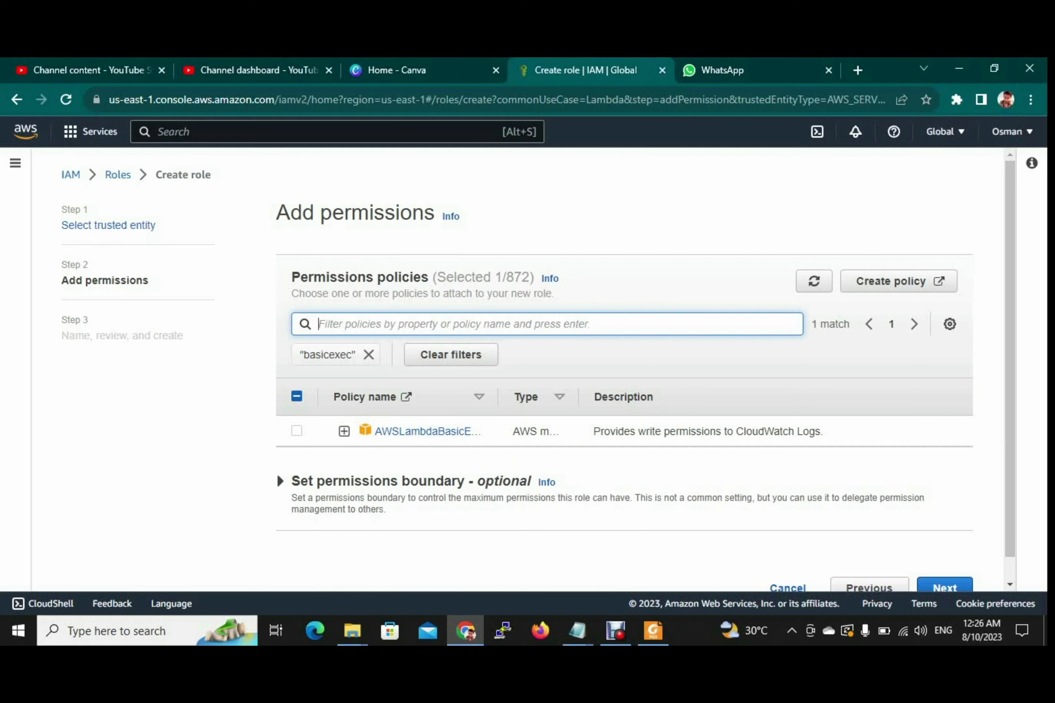
{"action": "left_click", "coordinate": [297, 431]}
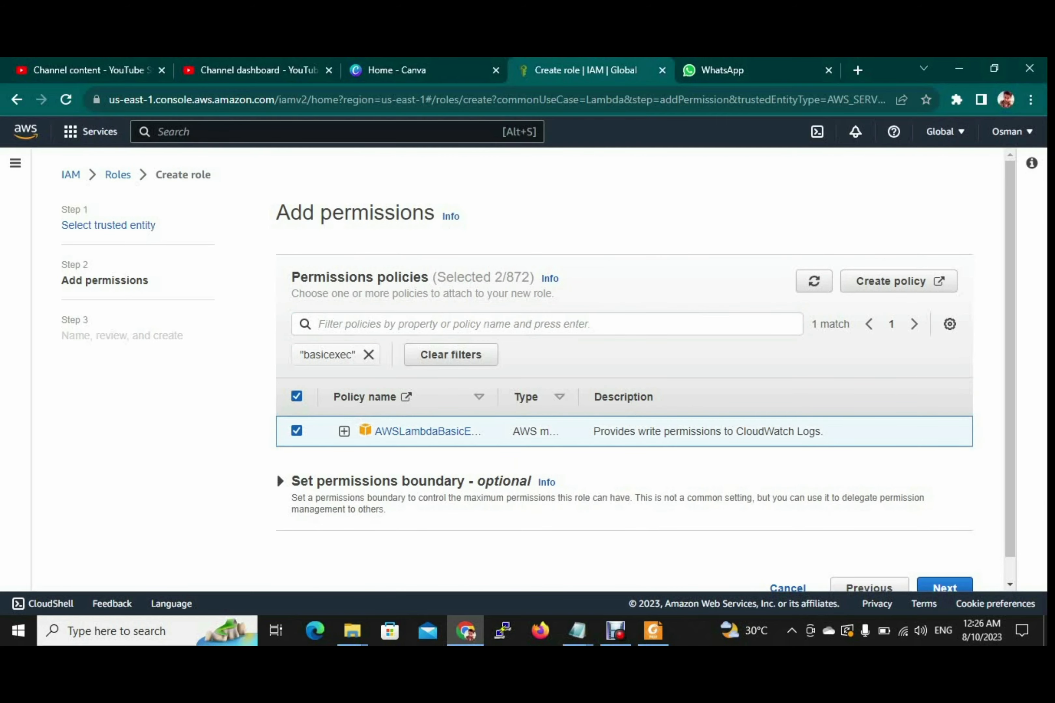
Remove the basicexec filter and proceed to the role's naming and review page
{"action": "left_click", "coordinate": [369, 355]}
{"action": "scroll", "coordinate": [625, 369], "scroll_direction": "down", "scroll_amount": 4}
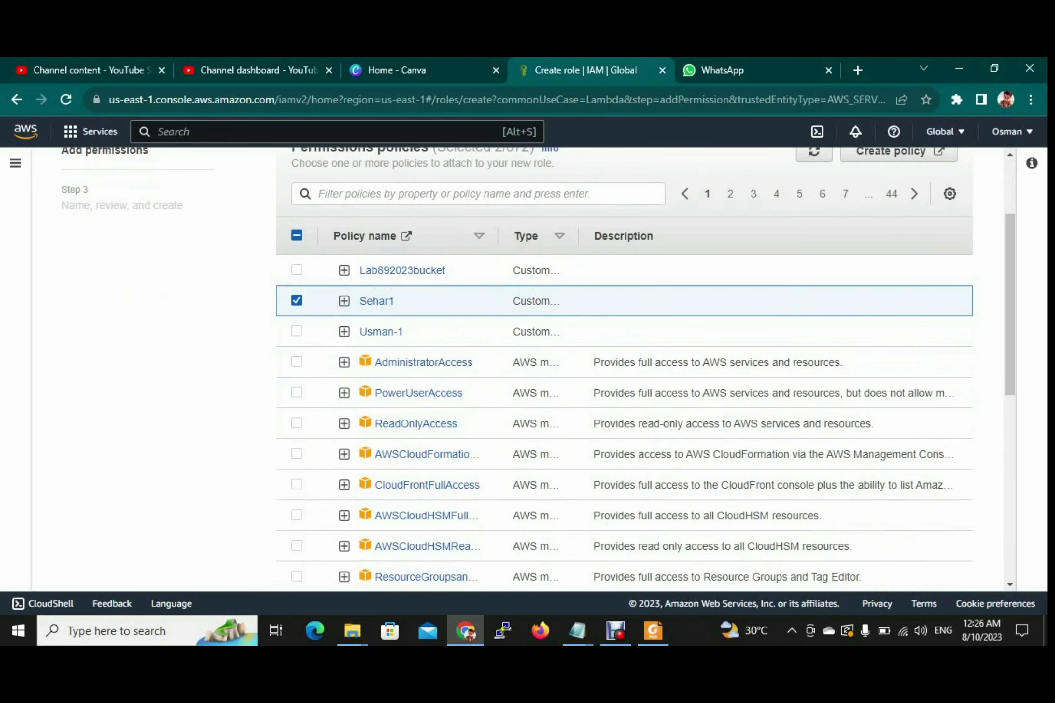
{"action": "scroll", "coordinate": [625, 370], "scroll_direction": "down", "scroll_amount": 5}
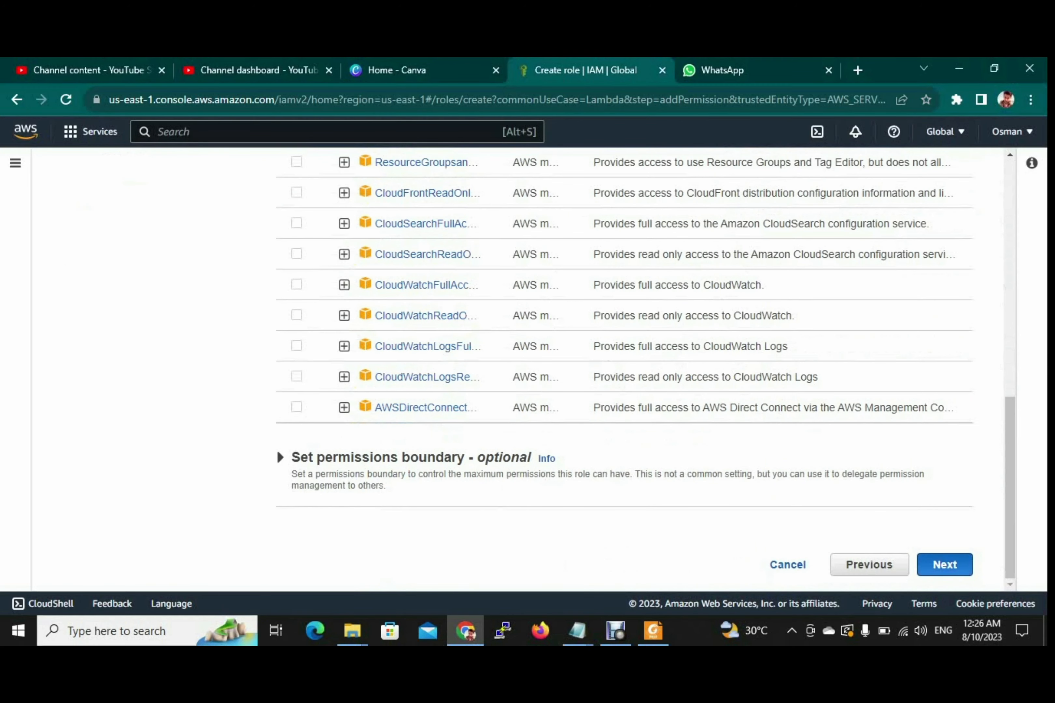
{"action": "left_click", "coordinate": [944, 565]}
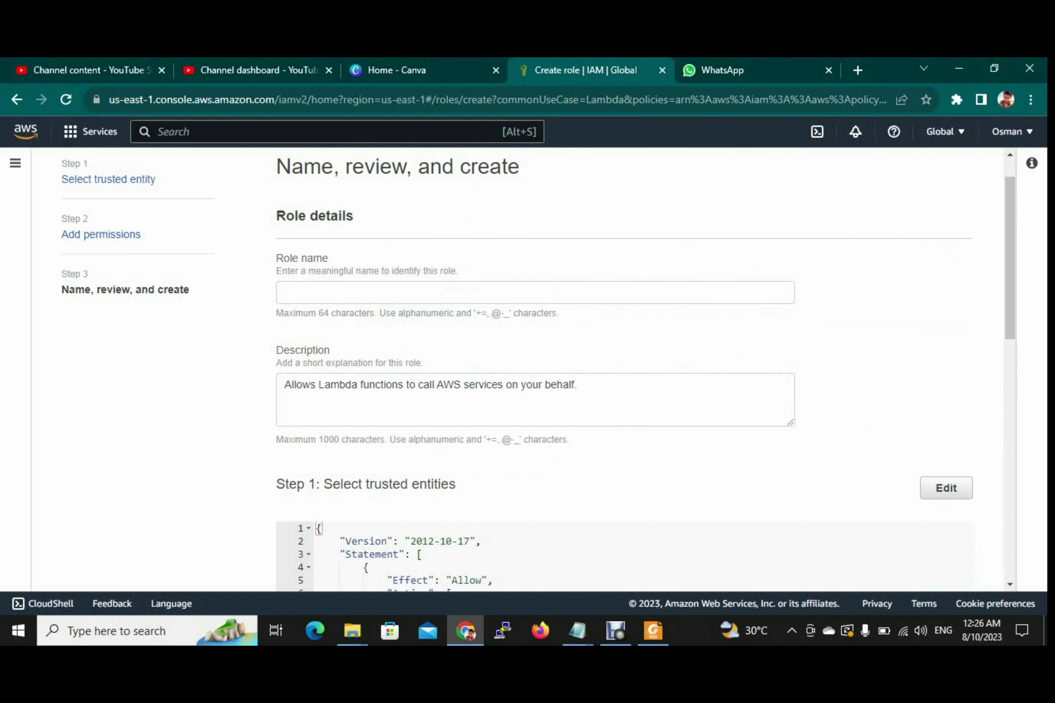
Name the role sehar2role, review its trust policy and attached permissions, and create the role
{"action": "left_click", "coordinate": [536, 293]}
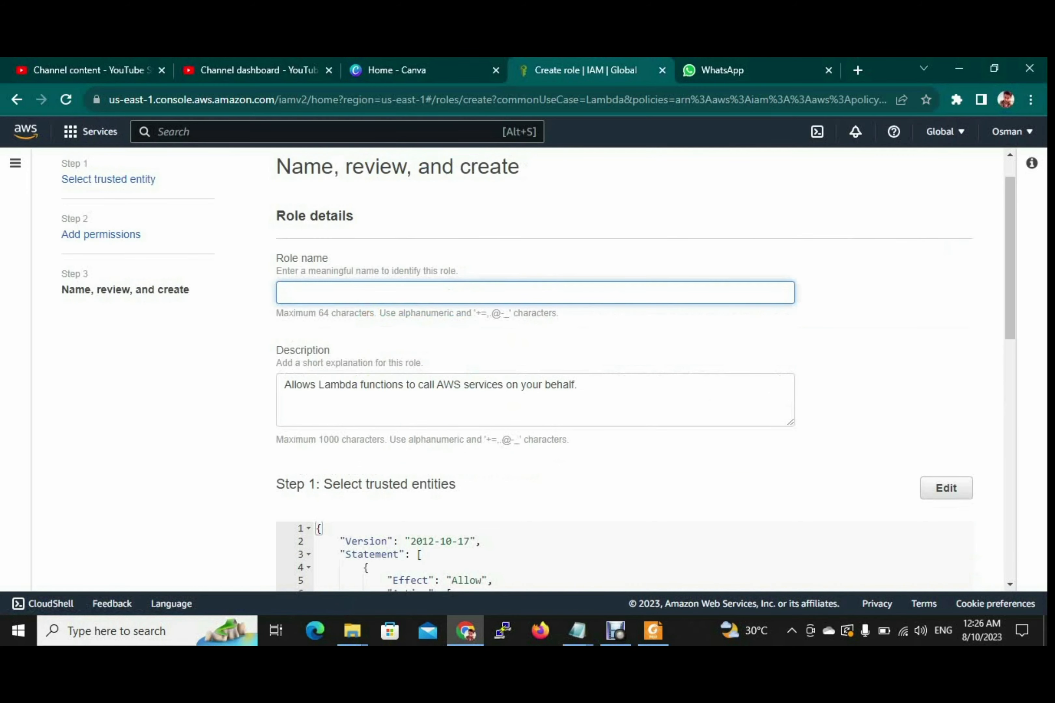
{"action": "type", "text": "sehar2role"}
{"action": "scroll", "coordinate": [538, 372], "scroll_direction": "down", "scroll_amount": 7}
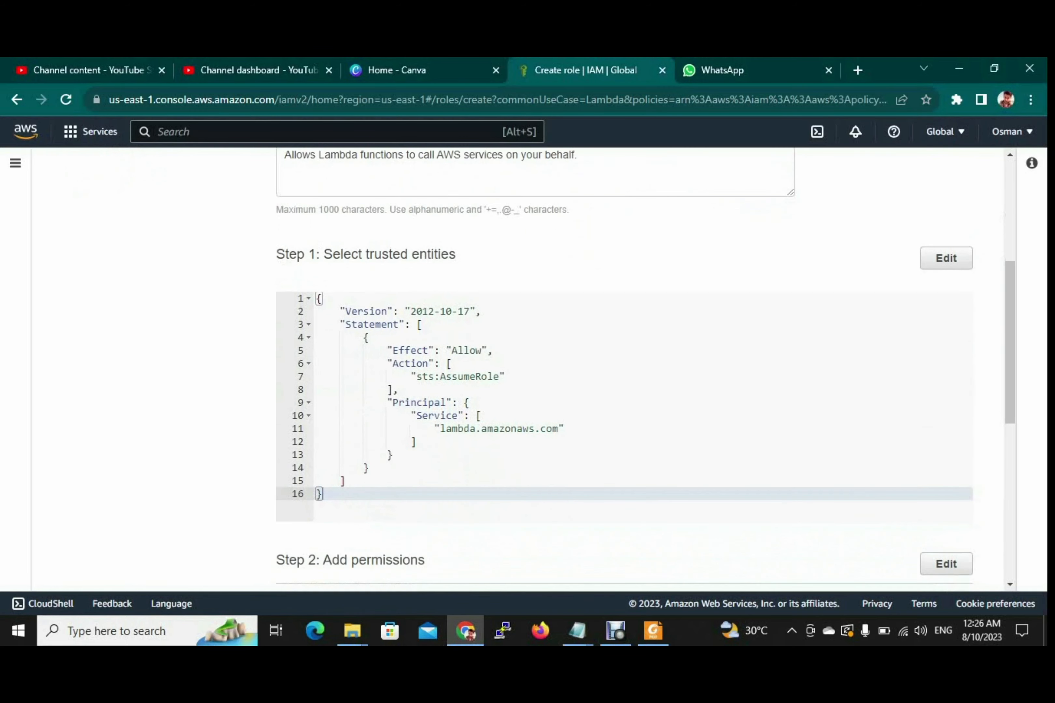
{"action": "scroll", "coordinate": [538, 372], "scroll_direction": "down", "scroll_amount": 8}
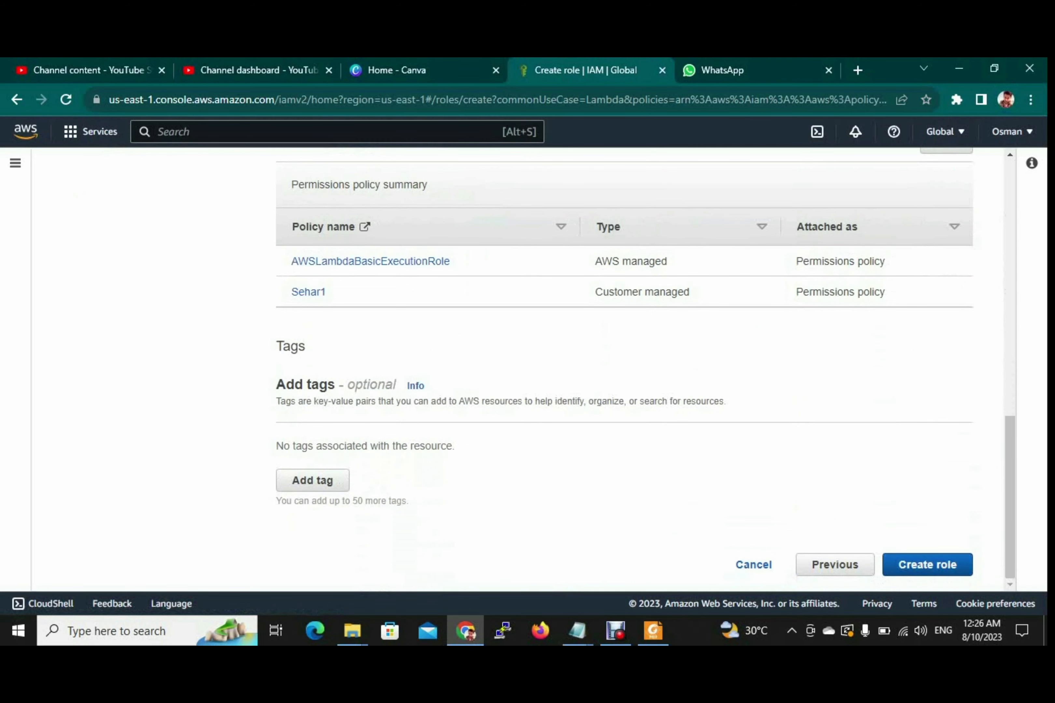
{"action": "left_click", "coordinate": [928, 565]}
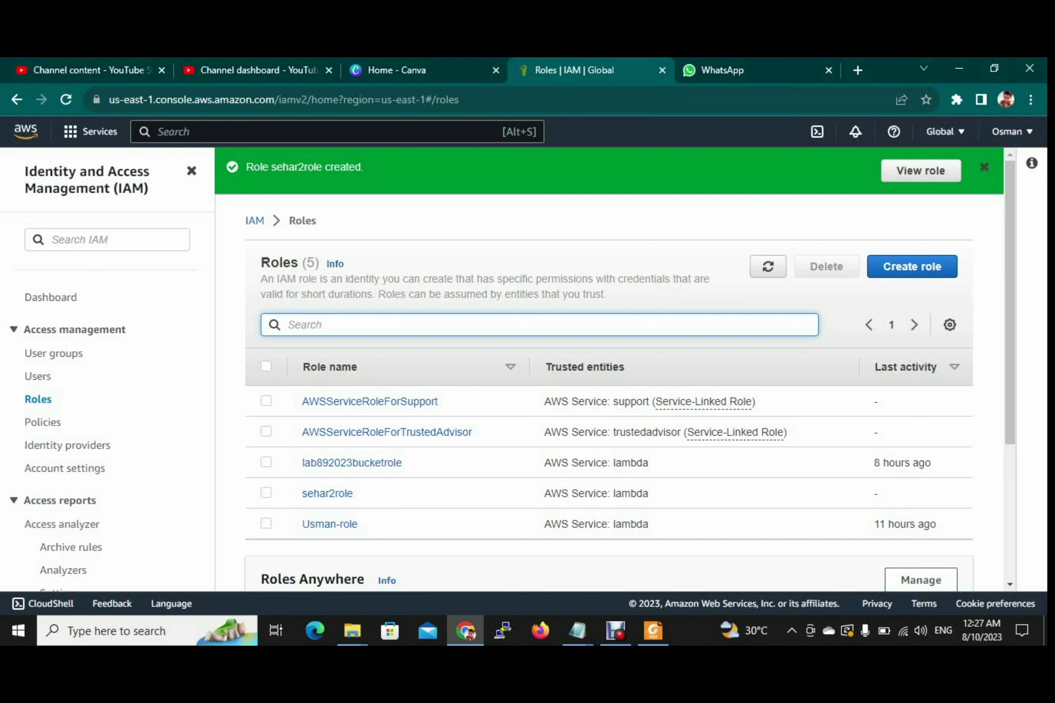
Search the AWS console for lamda, open the Lambda service and start creating a new function
{"action": "left_click", "coordinate": [204, 132]}
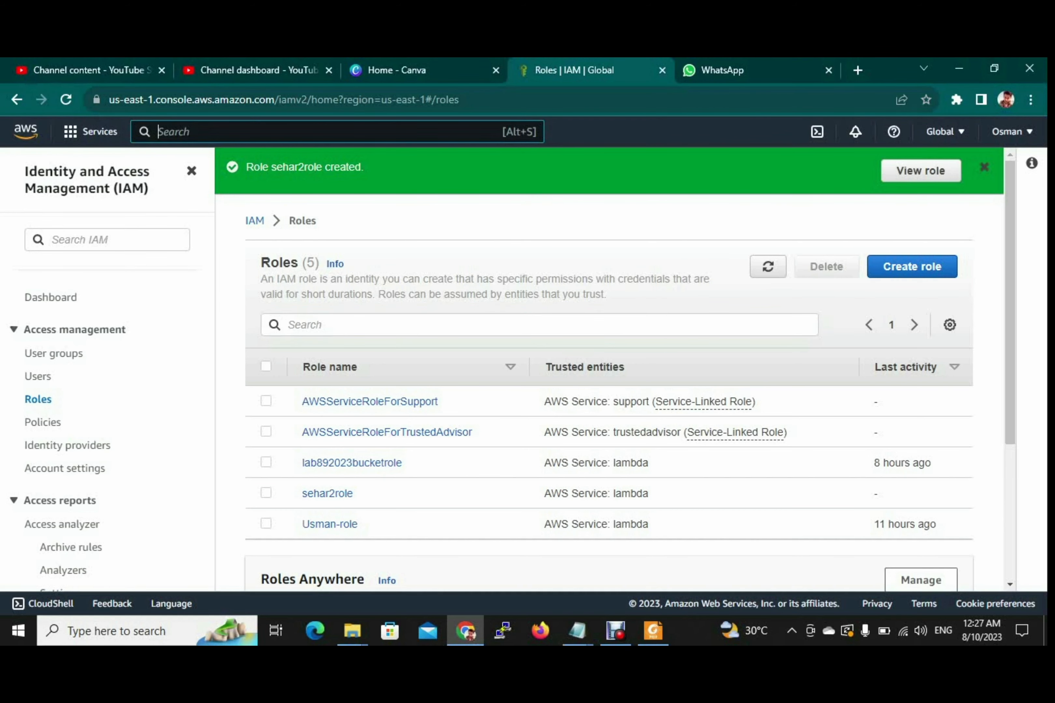
{"action": "type", "text": "lan"}
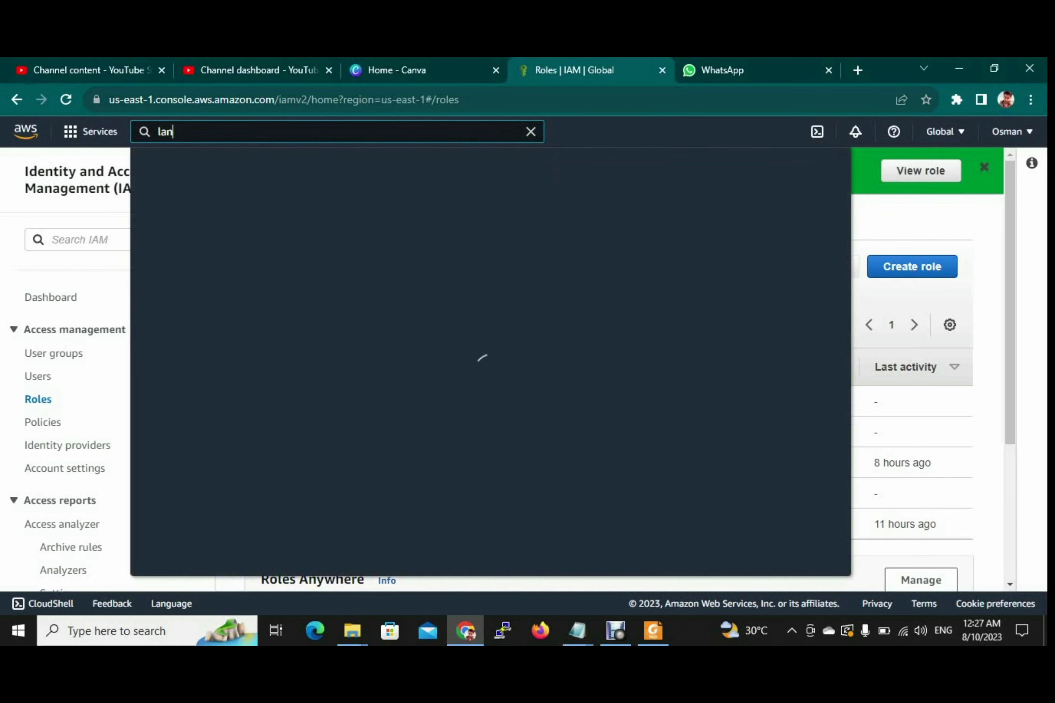
{"action": "key", "text": "BackSpace"}
{"action": "type", "text": "m"}
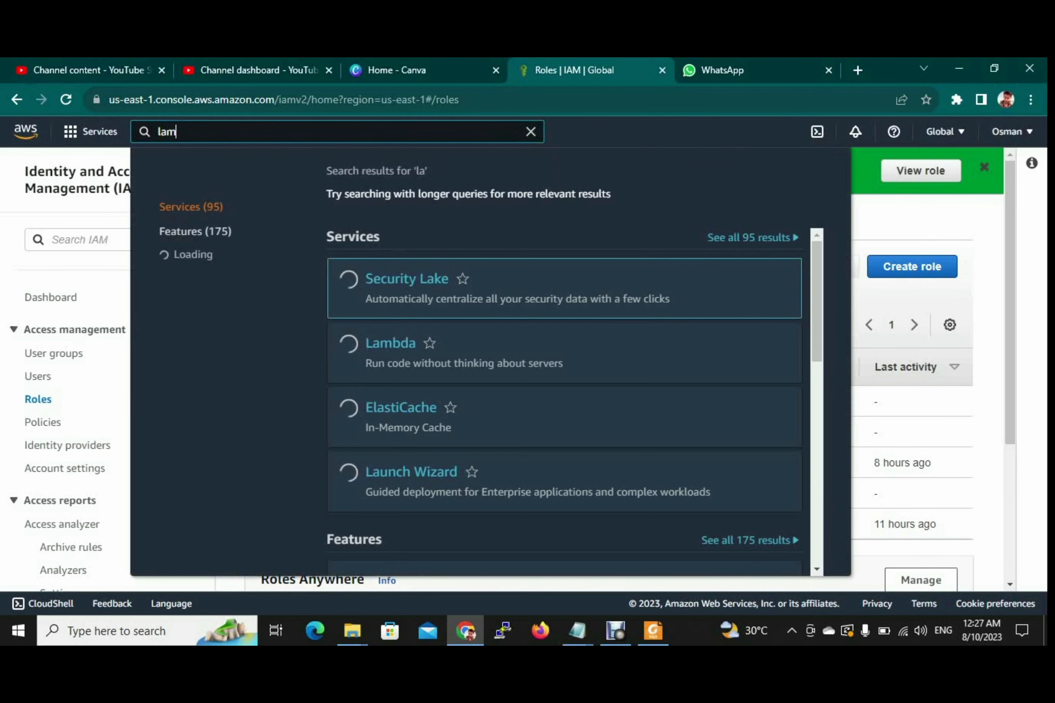
{"action": "type", "text": "da"}
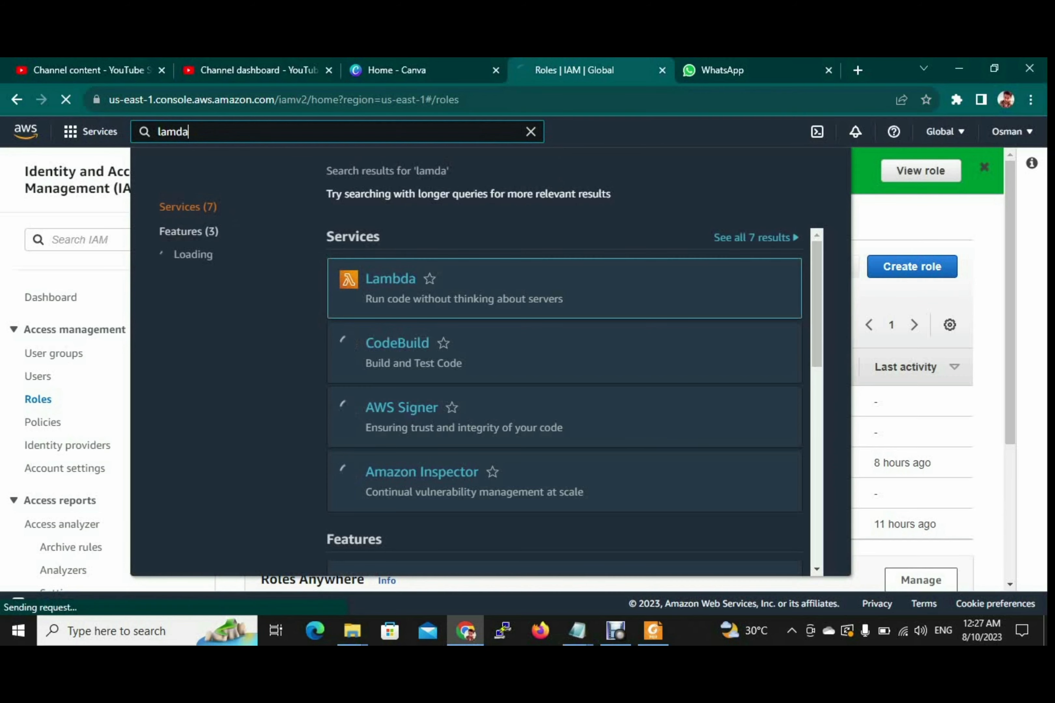
{"action": "key", "text": "Return"}
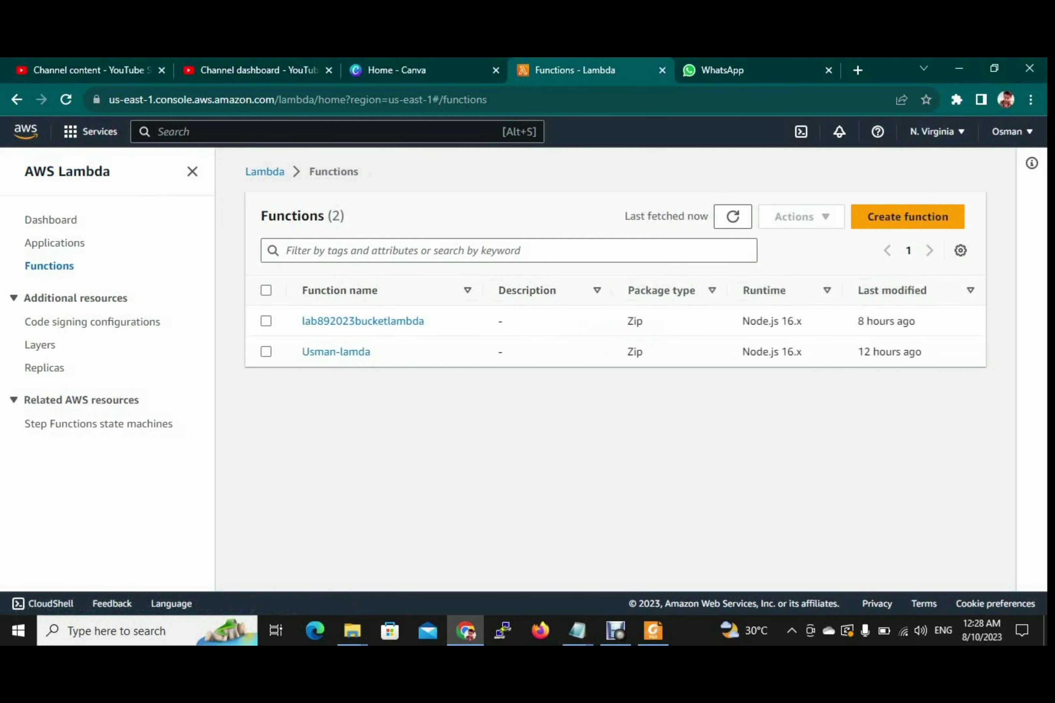
{"action": "left_click", "coordinate": [907, 217]}
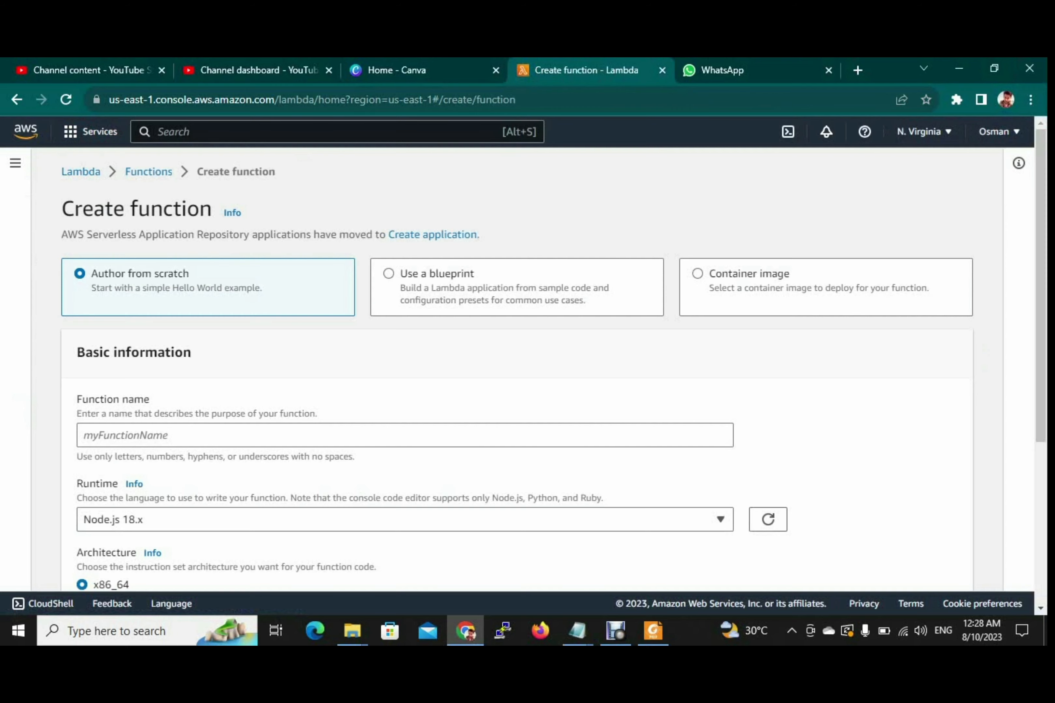
Preview the Use a blueprint creation option and switch back to Author from scratch
{"action": "scroll", "coordinate": [517, 363], "scroll_direction": "down", "scroll_amount": 2}
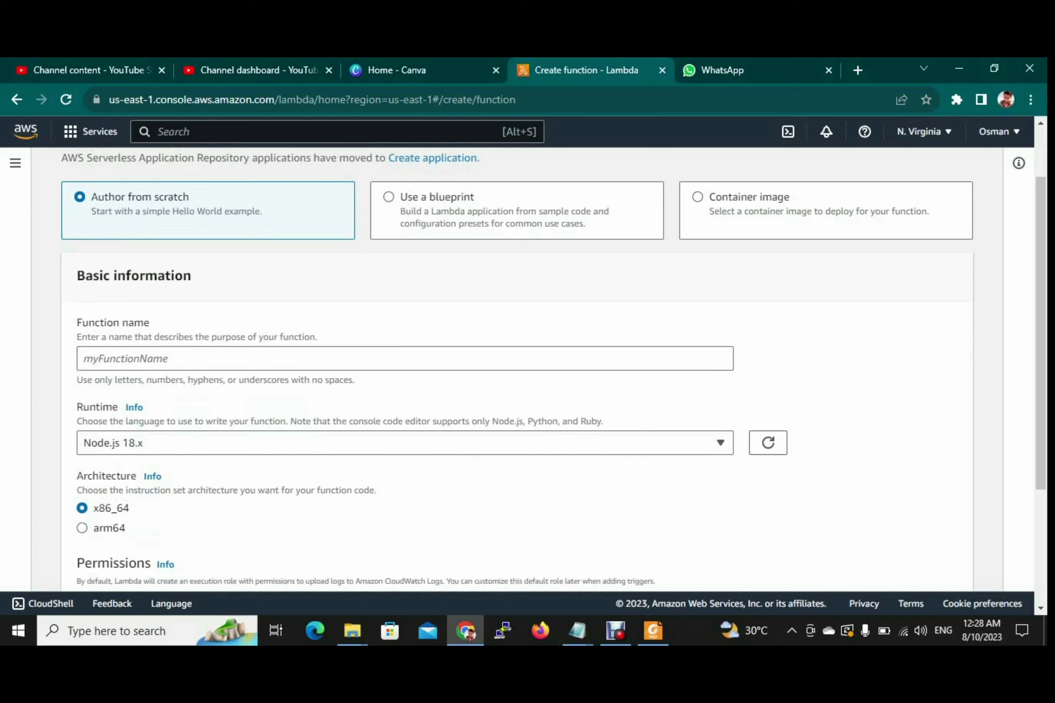
{"action": "left_click", "coordinate": [389, 197]}
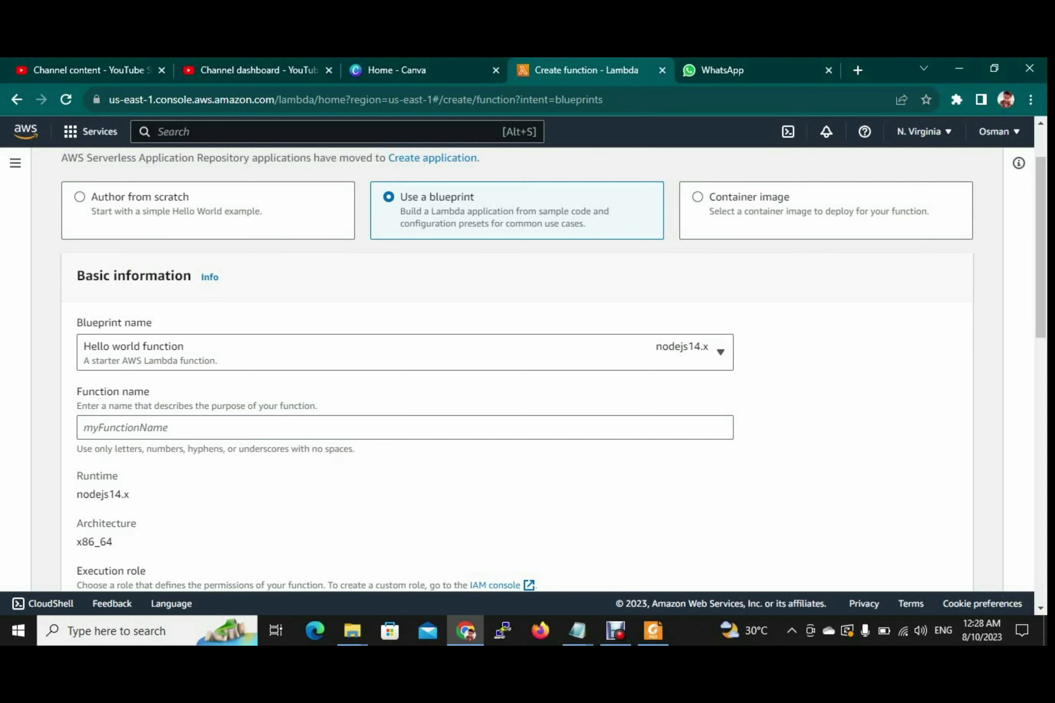
{"action": "left_click", "coordinate": [80, 197]}
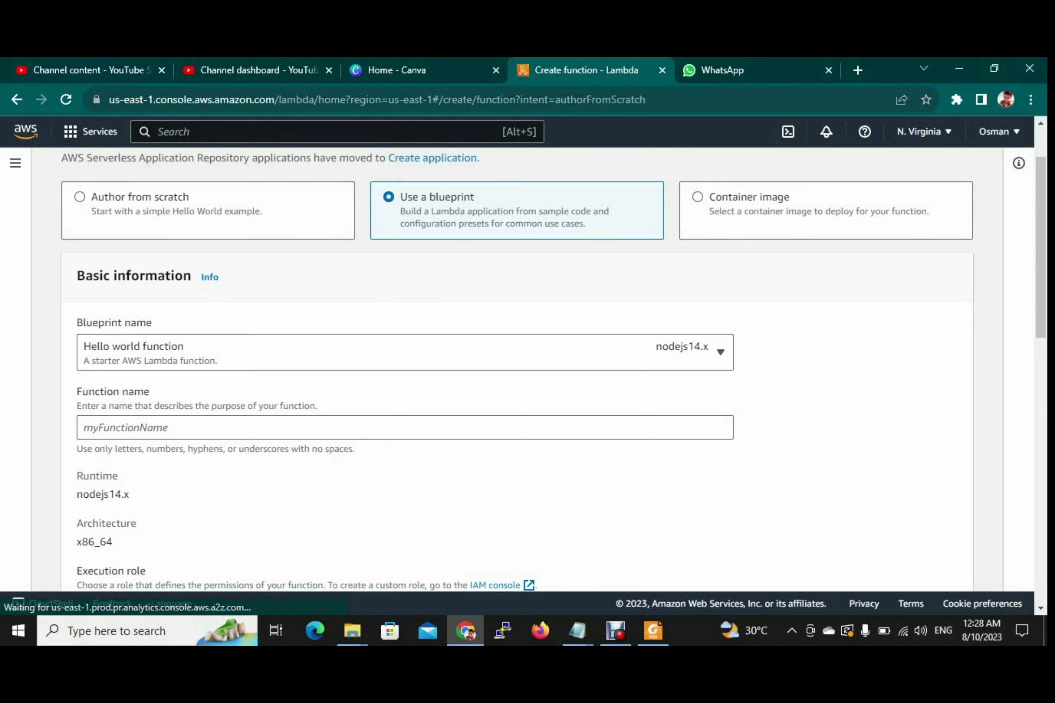
Name the new function sehar2 and choose Node.js 16.x as its runtime
{"action": "scroll", "coordinate": [405, 359], "scroll_direction": "down", "scroll_amount": 1}
{"action": "left_click", "coordinate": [349, 282]}
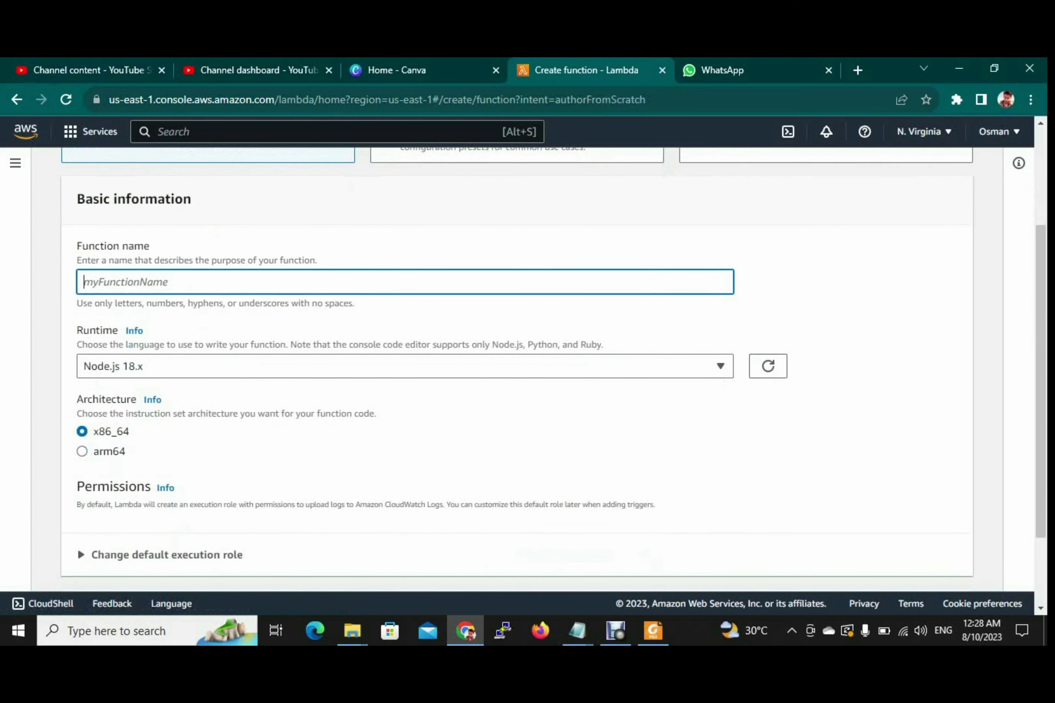
{"action": "type", "text": "sehar2"}
{"action": "scroll", "coordinate": [553, 372], "scroll_direction": "down", "scroll_amount": 1}
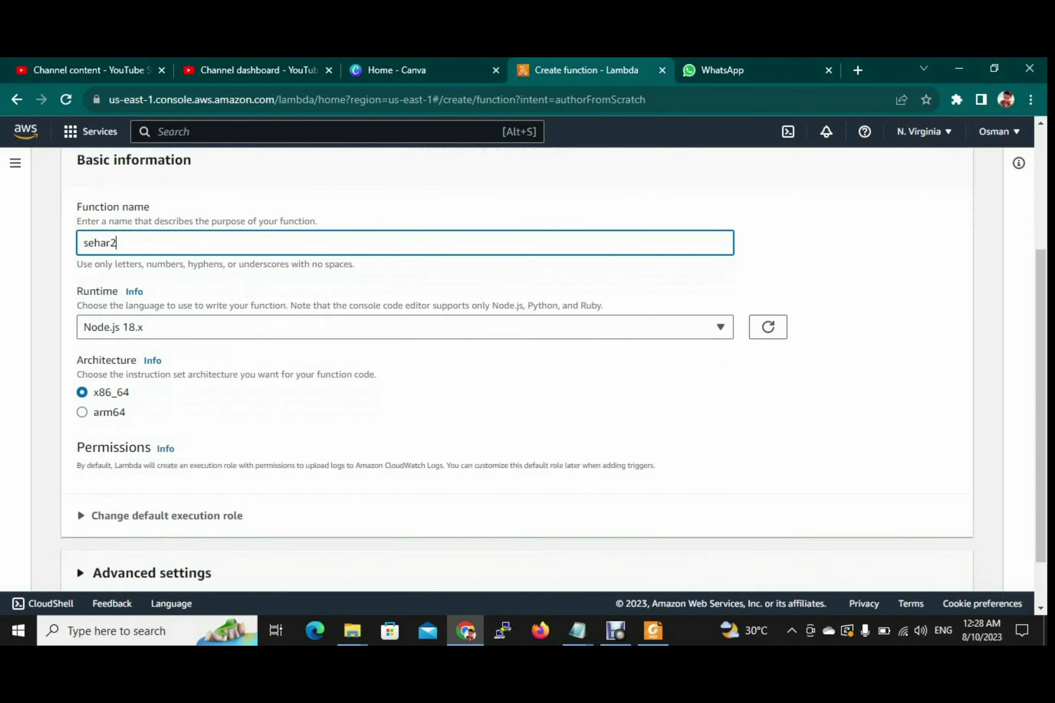
{"action": "left_click", "coordinate": [405, 289]}
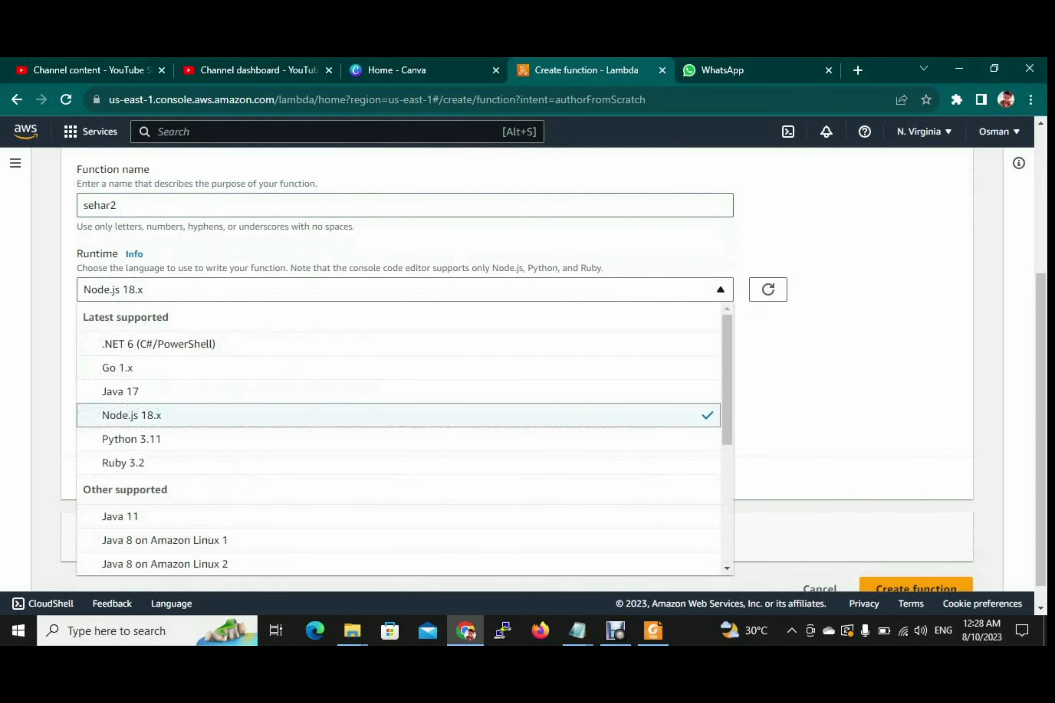
{"action": "scroll", "coordinate": [398, 435], "scroll_direction": "down", "scroll_amount": 2}
{"action": "scroll", "coordinate": [398, 429], "scroll_direction": "down", "scroll_amount": 1}
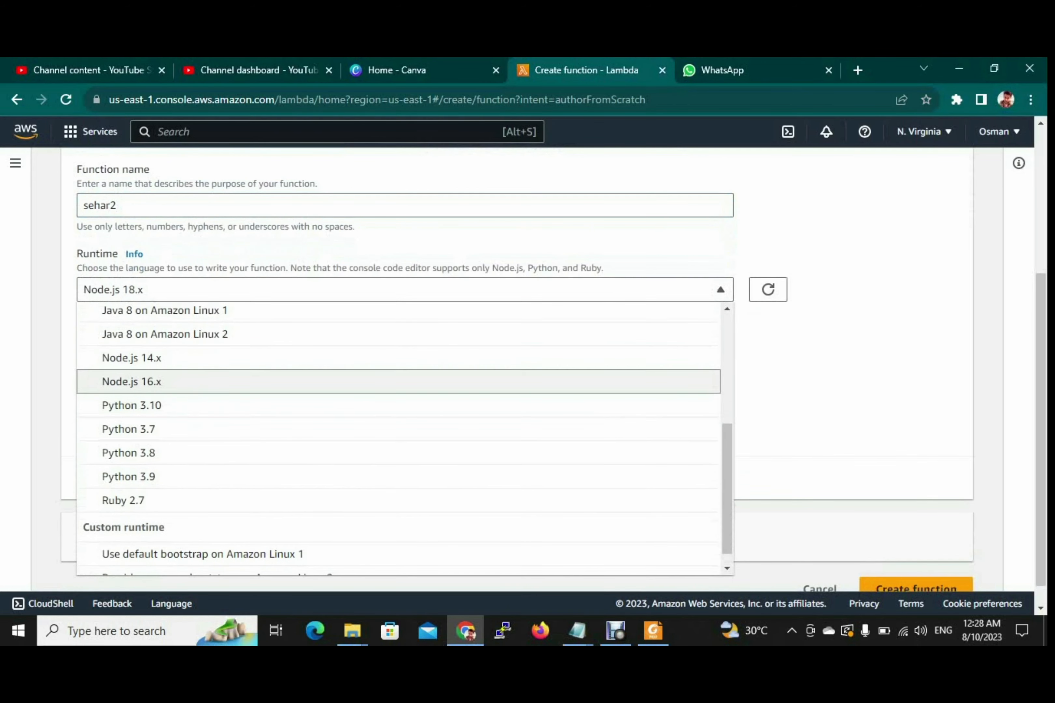
{"action": "left_click", "coordinate": [398, 382]}
Change the default execution role to the existing role sehar2role and create the function
{"action": "scroll", "coordinate": [77, 470], "scroll_direction": "down", "scroll_amount": 1}
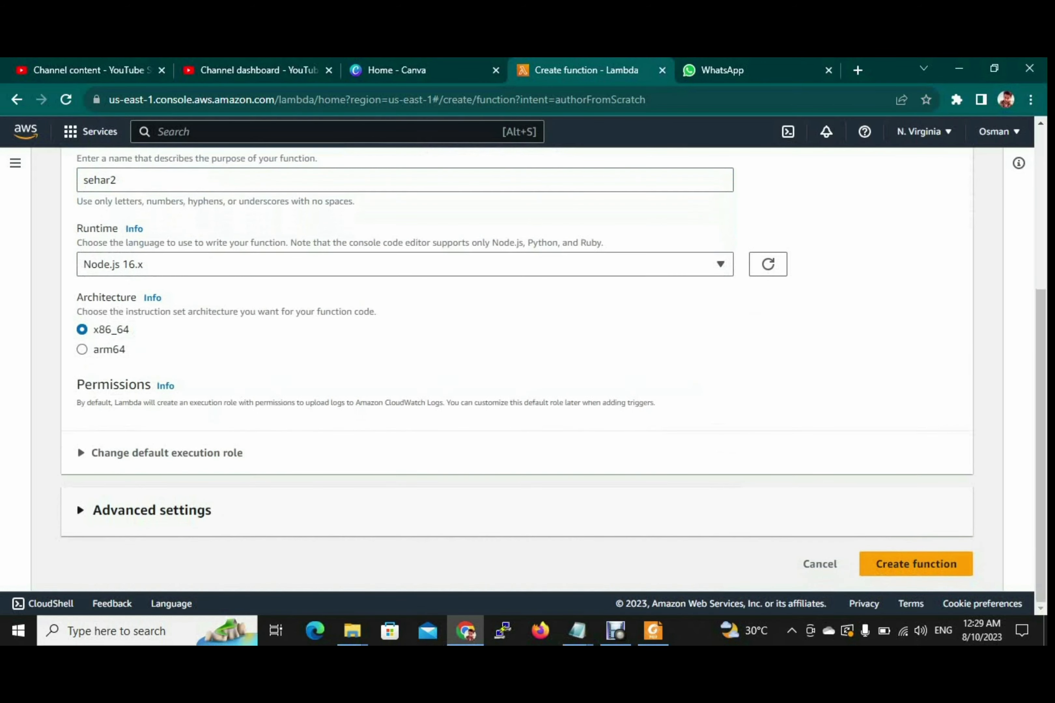
{"action": "left_click", "coordinate": [136, 453]}
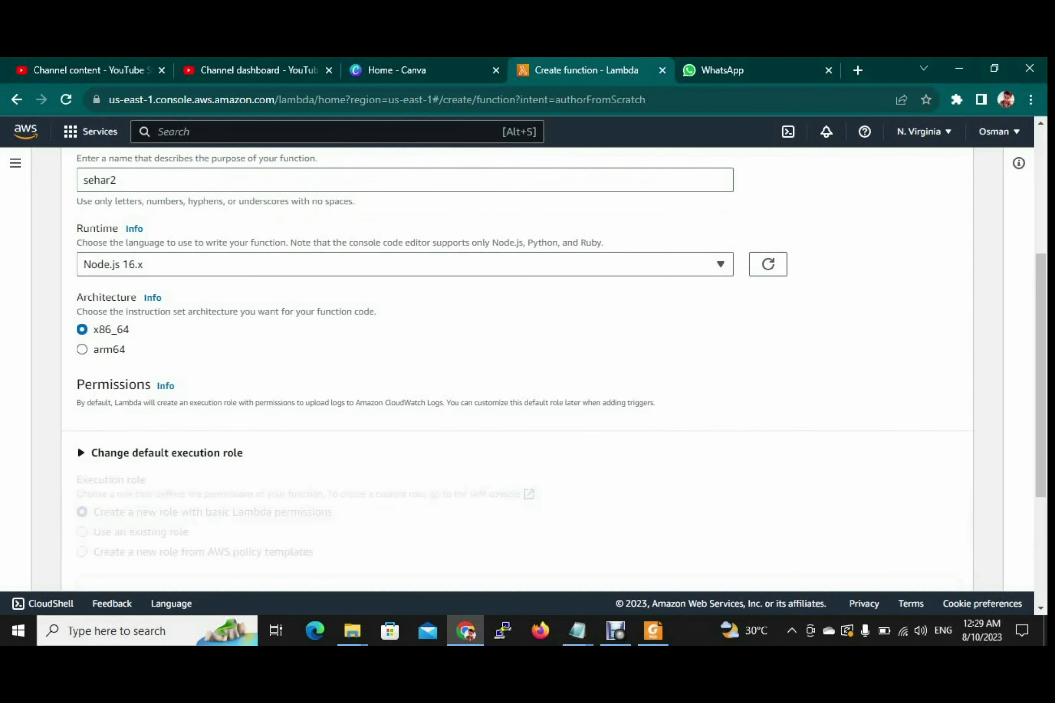
{"action": "scroll", "coordinate": [499, 363], "scroll_direction": "down", "scroll_amount": 3}
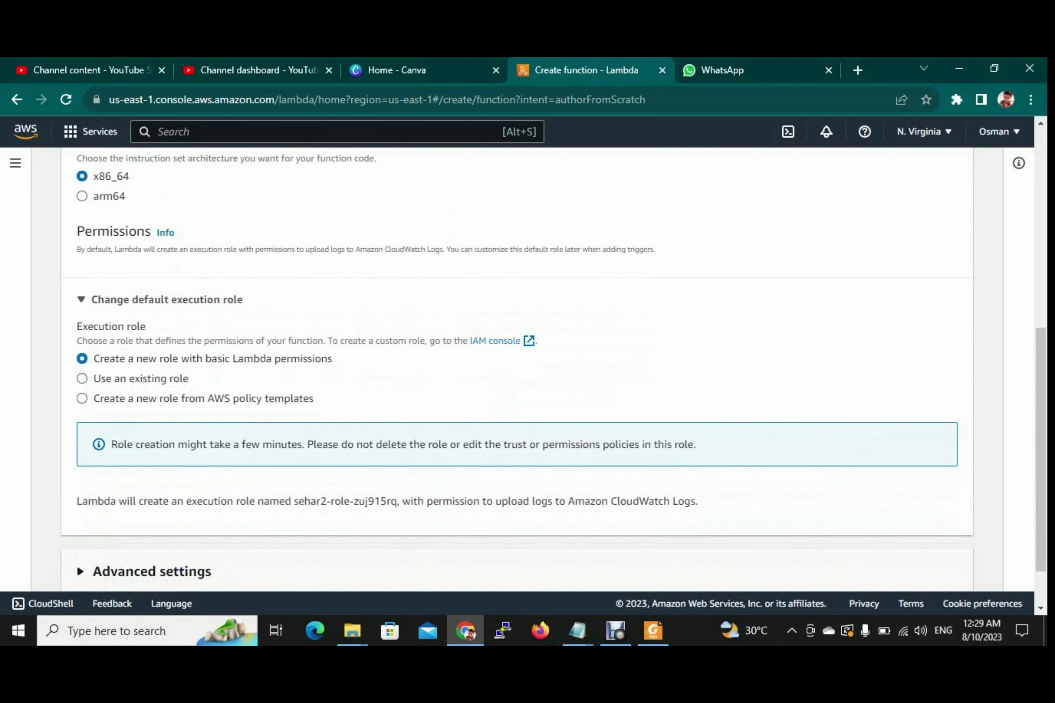
{"action": "left_click", "coordinate": [82, 379]}
{"action": "scroll", "coordinate": [404, 409], "scroll_direction": "down", "scroll_amount": 1}
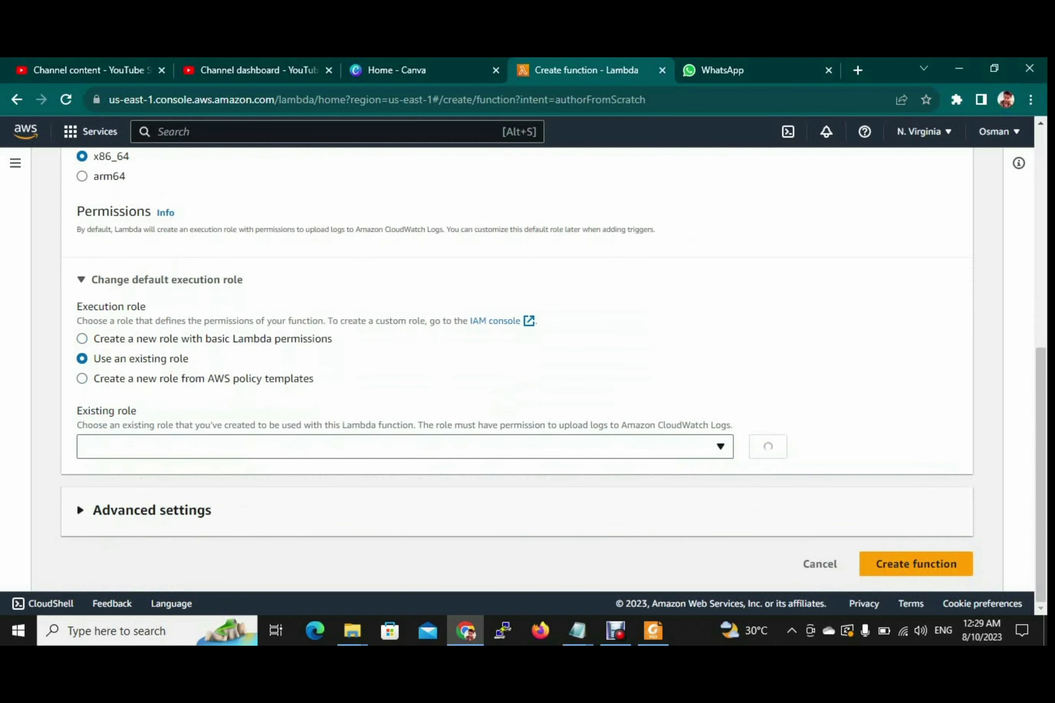
{"action": "left_click", "coordinate": [404, 447]}
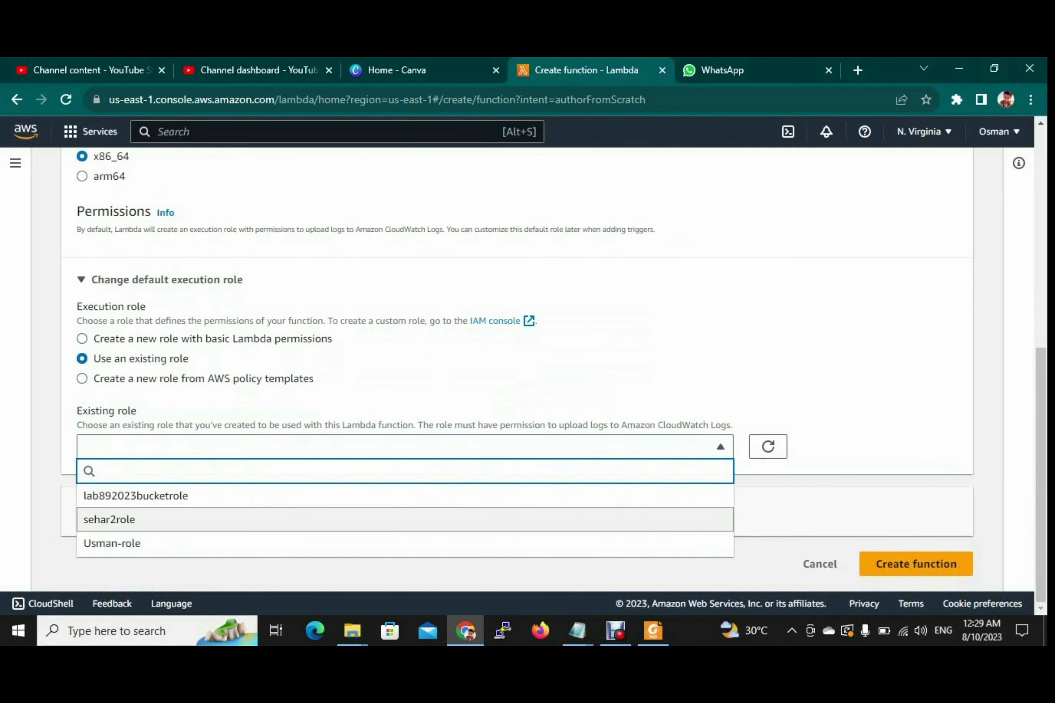
{"action": "left_click", "coordinate": [109, 519]}
{"action": "scroll", "coordinate": [553, 394], "scroll_direction": "down", "scroll_amount": 1}
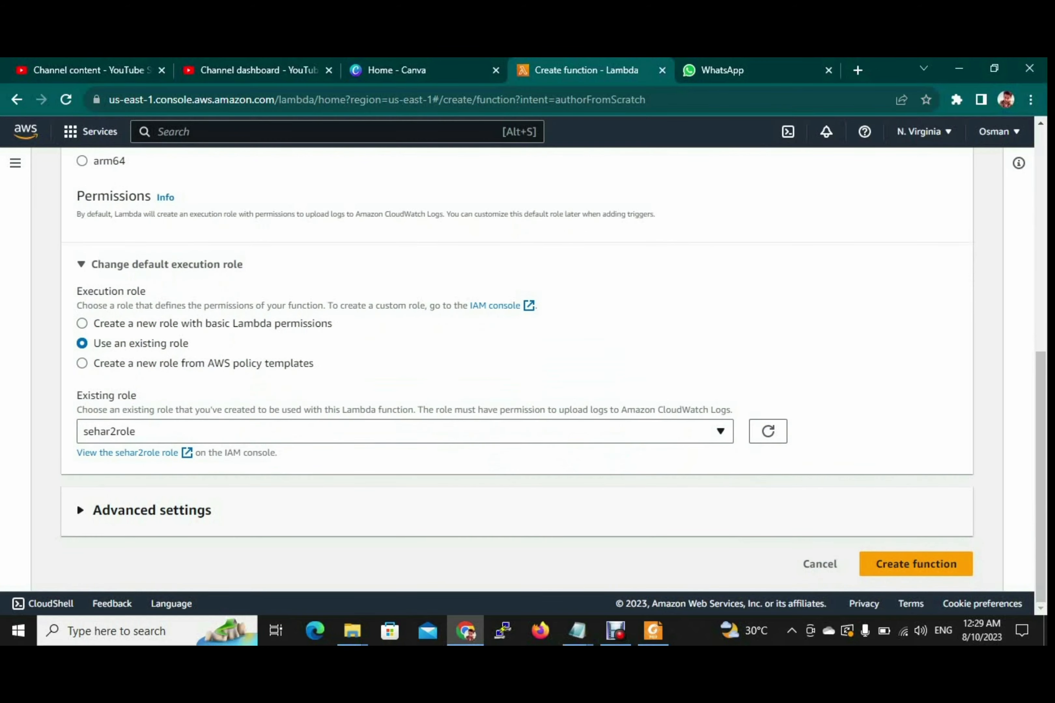
{"action": "left_click", "coordinate": [916, 564]}
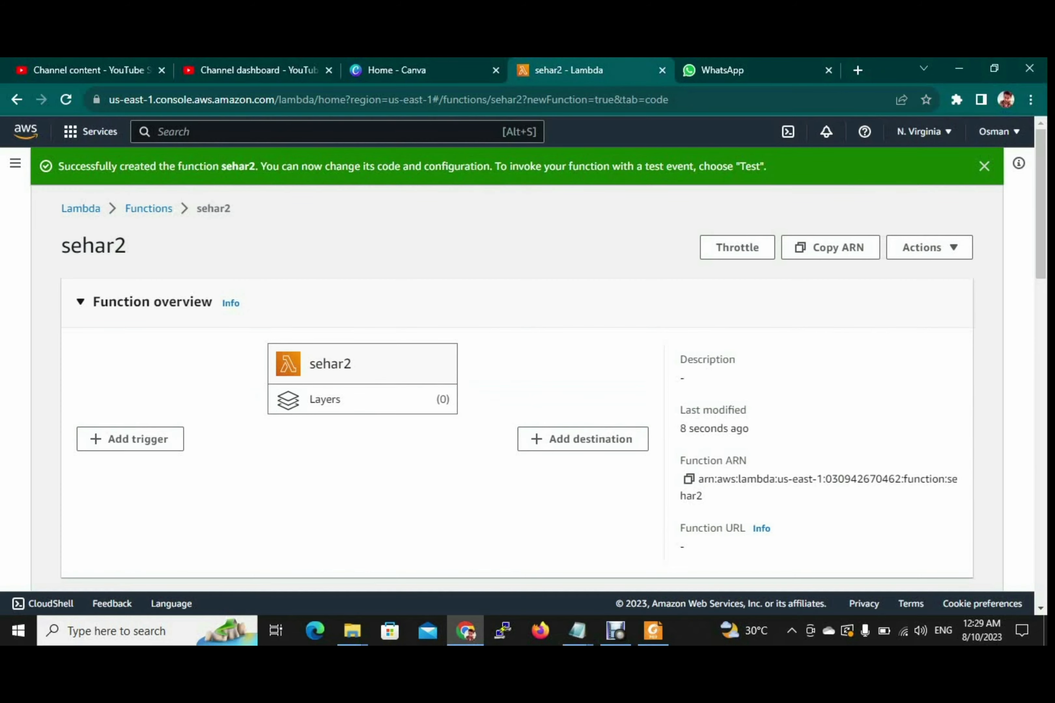
Delete all the default handler code from index.js in the sehar2 function's code source
{"action": "left_click_drag", "start_coordinate": [352, 364], "coordinate": [308, 364]}
{"action": "left_click", "coordinate": [363, 490]}
{"action": "scroll", "coordinate": [363, 490], "scroll_direction": "down", "scroll_amount": 1}
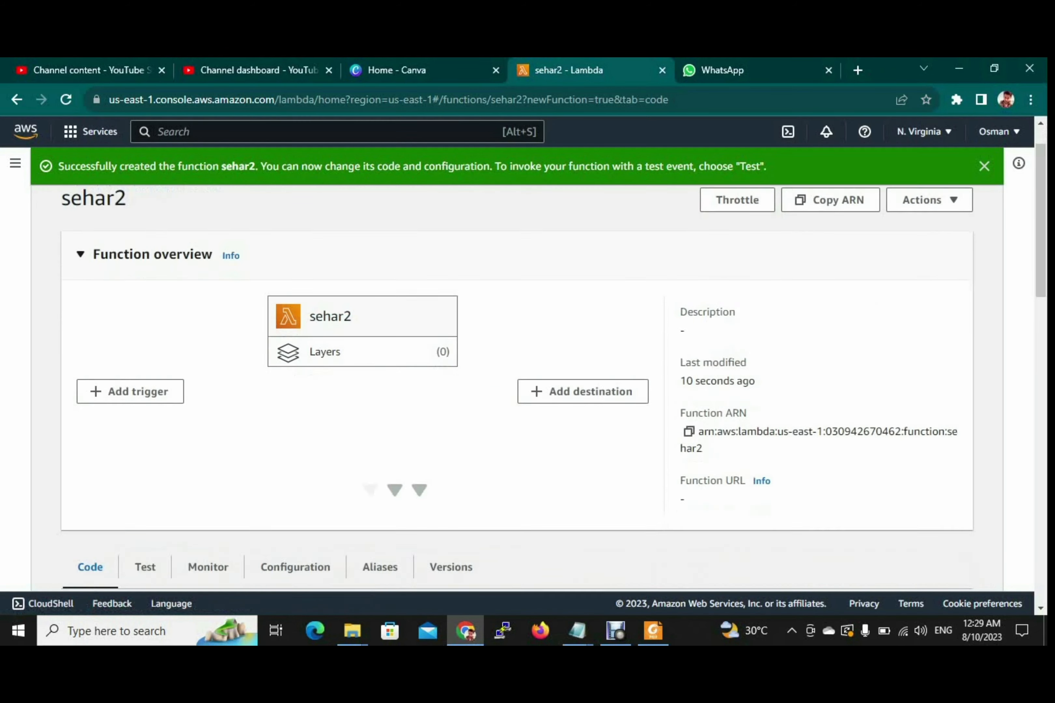
{"action": "scroll", "coordinate": [512, 584], "scroll_direction": "down", "scroll_amount": 8}
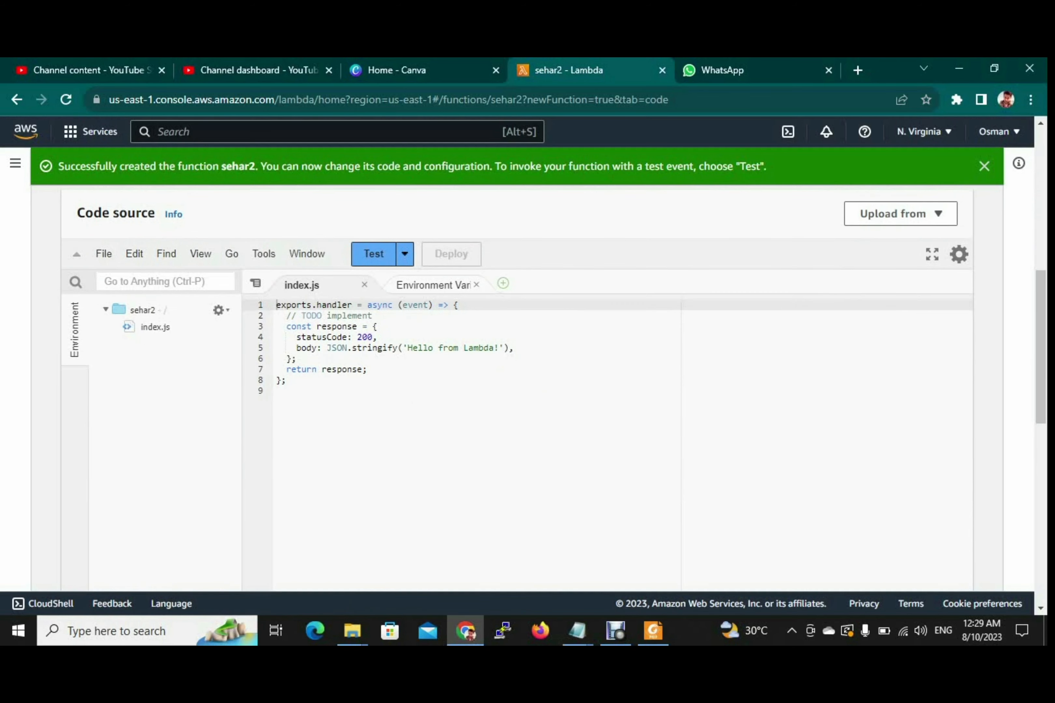
{"action": "left_click_drag", "start_coordinate": [276, 305], "coordinate": [287, 380]}
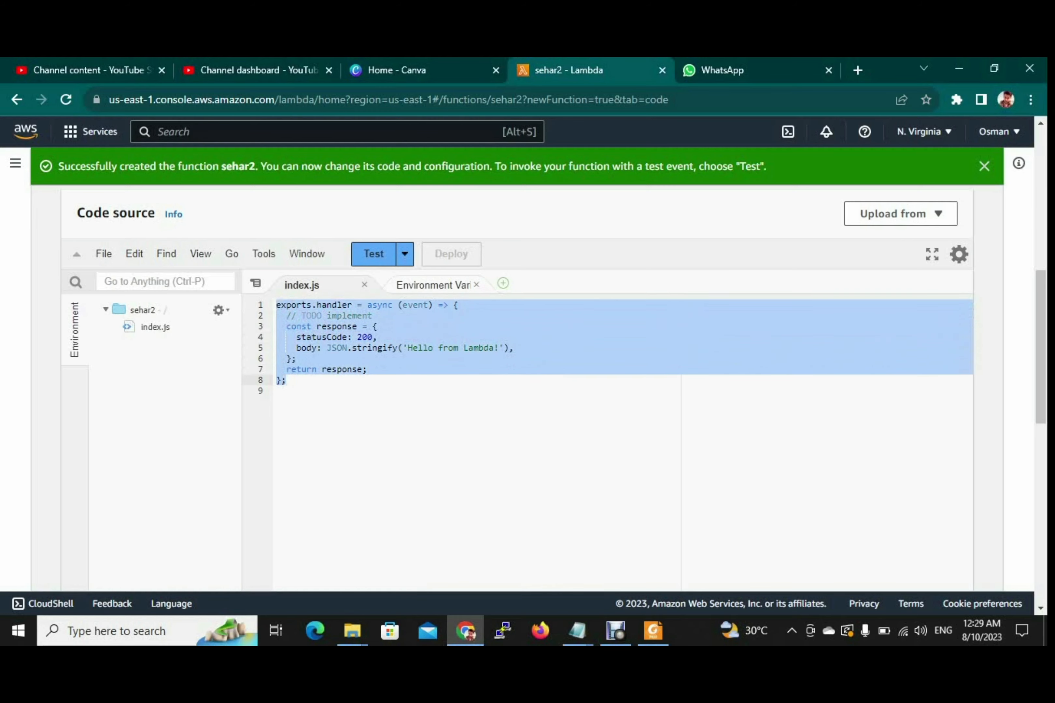
{"action": "key", "text": "BackSpace"}
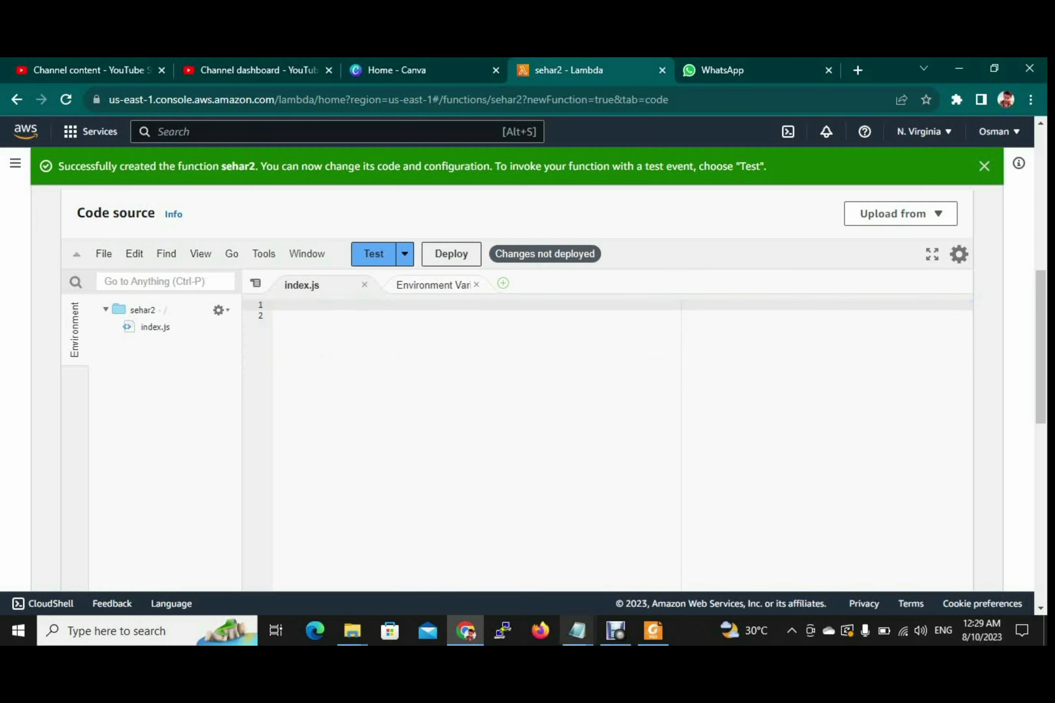
Check the two open New Text Document files in Notepad for the function code and minimize them
{"action": "mouse_move", "coordinate": [577, 631]}
{"action": "left_click", "coordinate": [577, 565]}
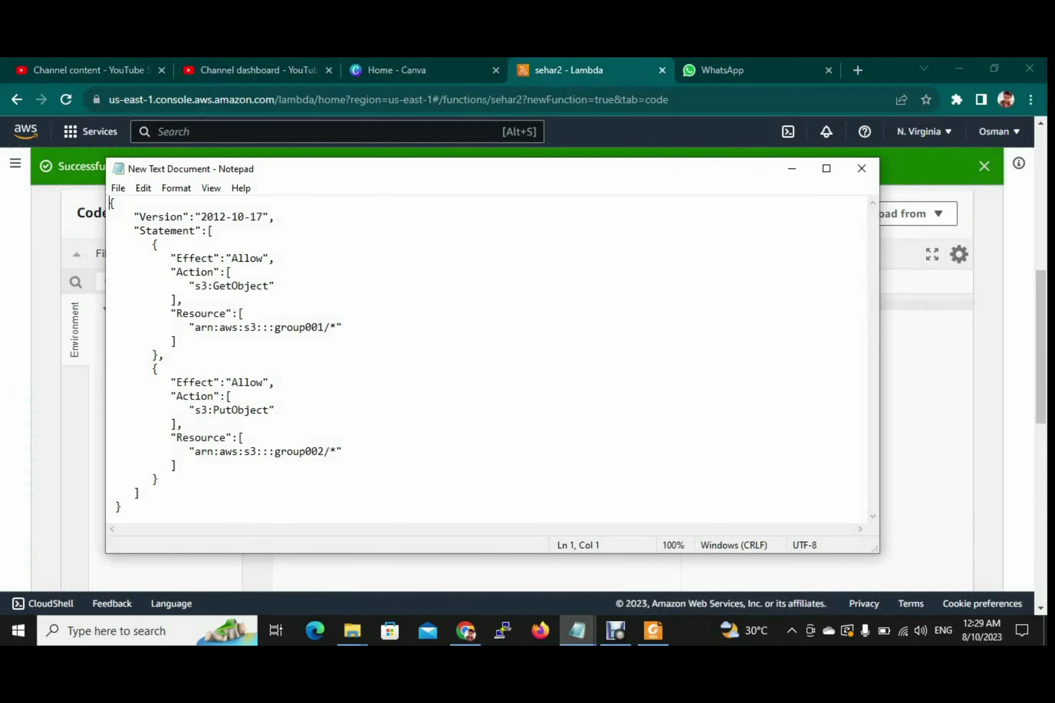
{"action": "left_click", "coordinate": [792, 168]}
{"action": "mouse_move", "coordinate": [577, 631]}
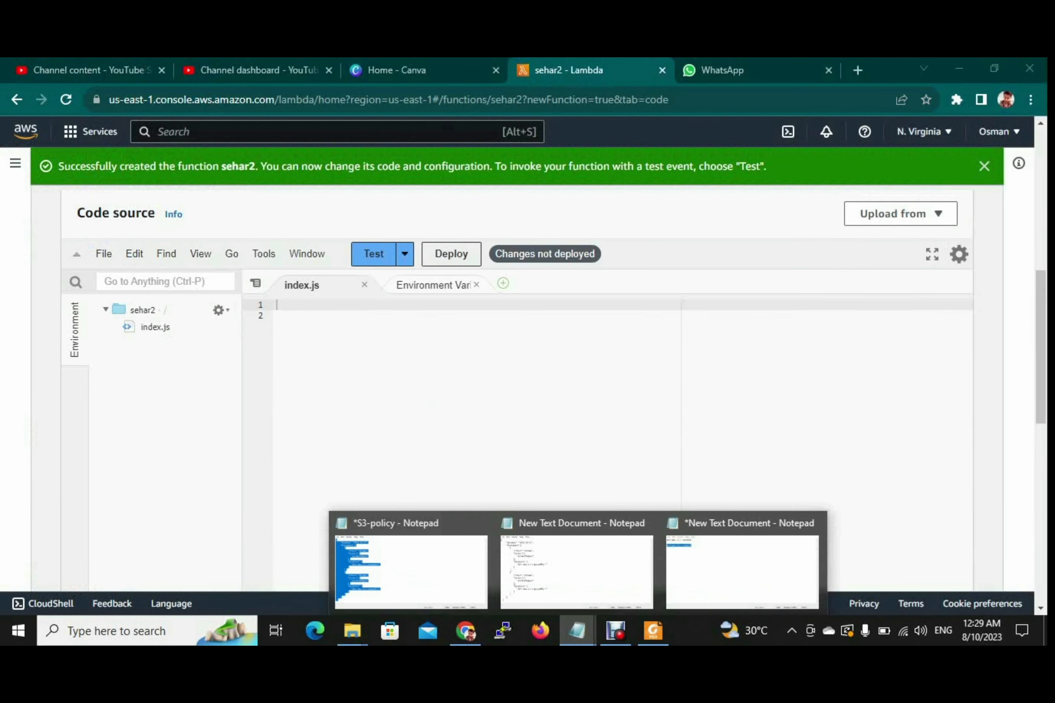
{"action": "left_click", "coordinate": [742, 571]}
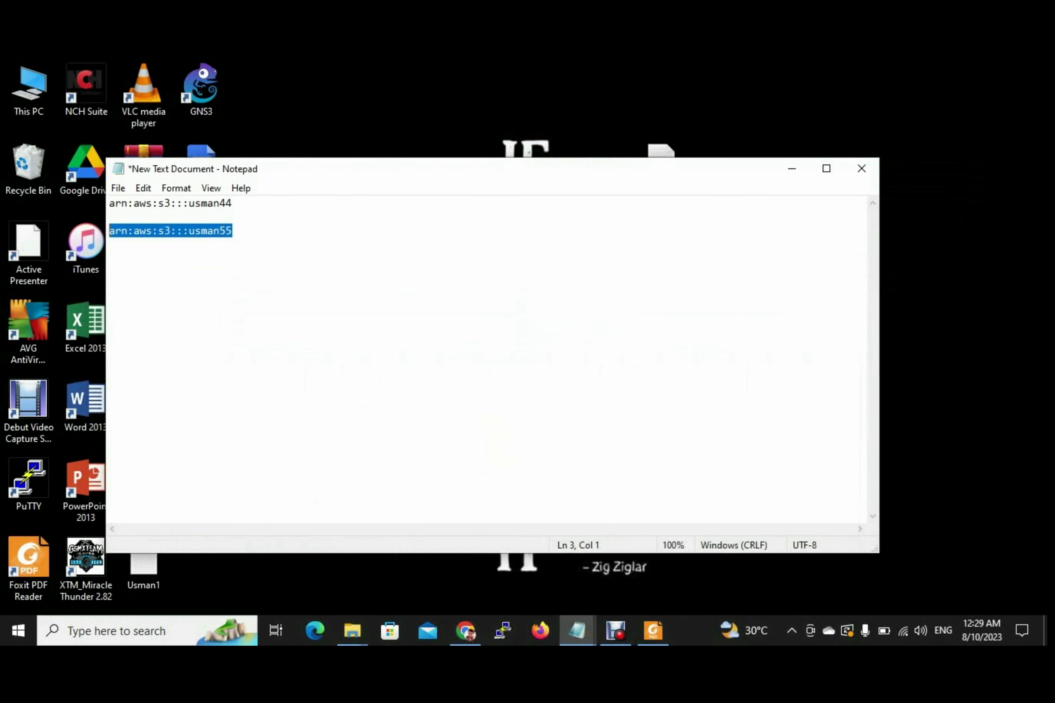
{"action": "left_click", "coordinate": [793, 168]}
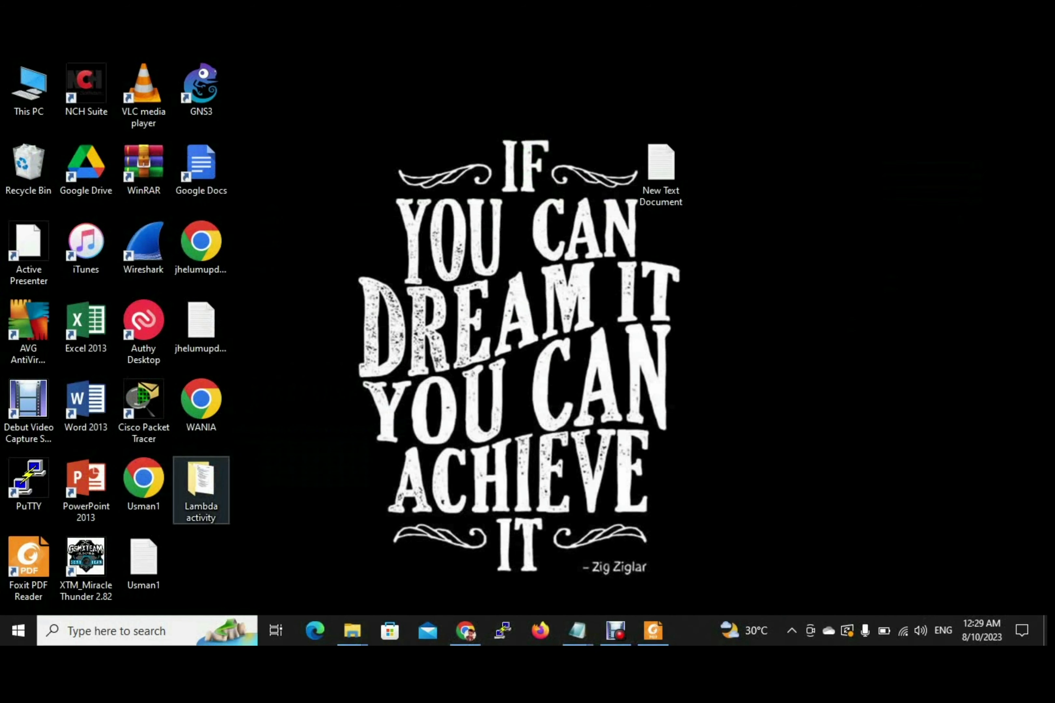
Open the index JavaScript file from the desktop's Lambda activity > Lambda folder in Notepad
{"action": "double_click", "coordinate": [201, 484]}
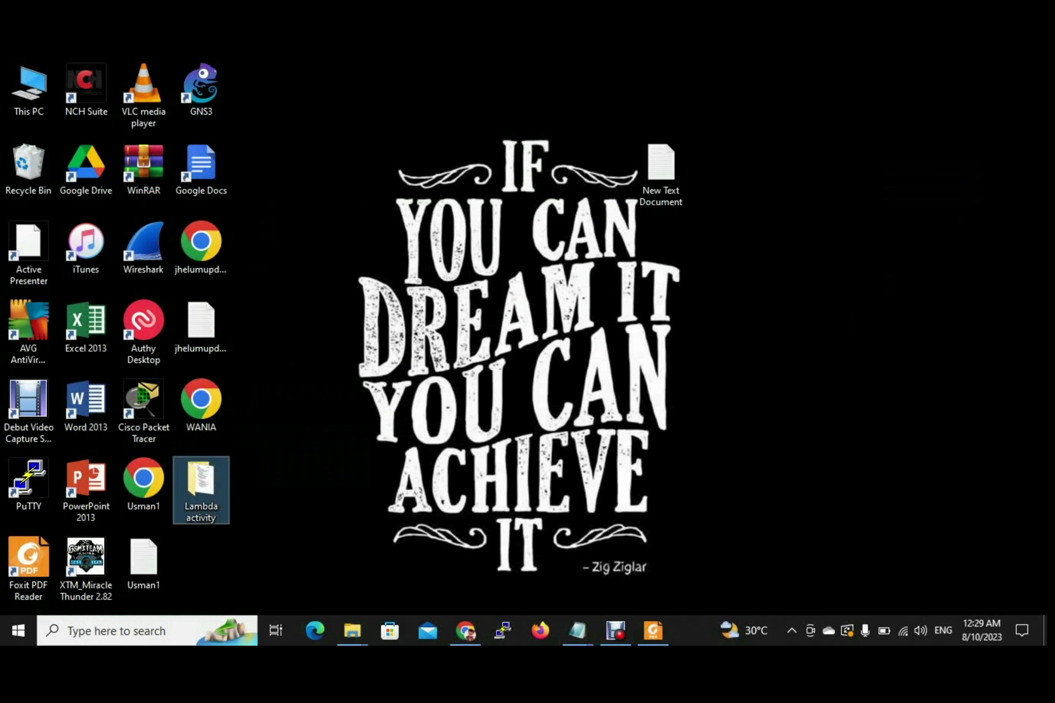
{"action": "double_click", "coordinate": [334, 273]}
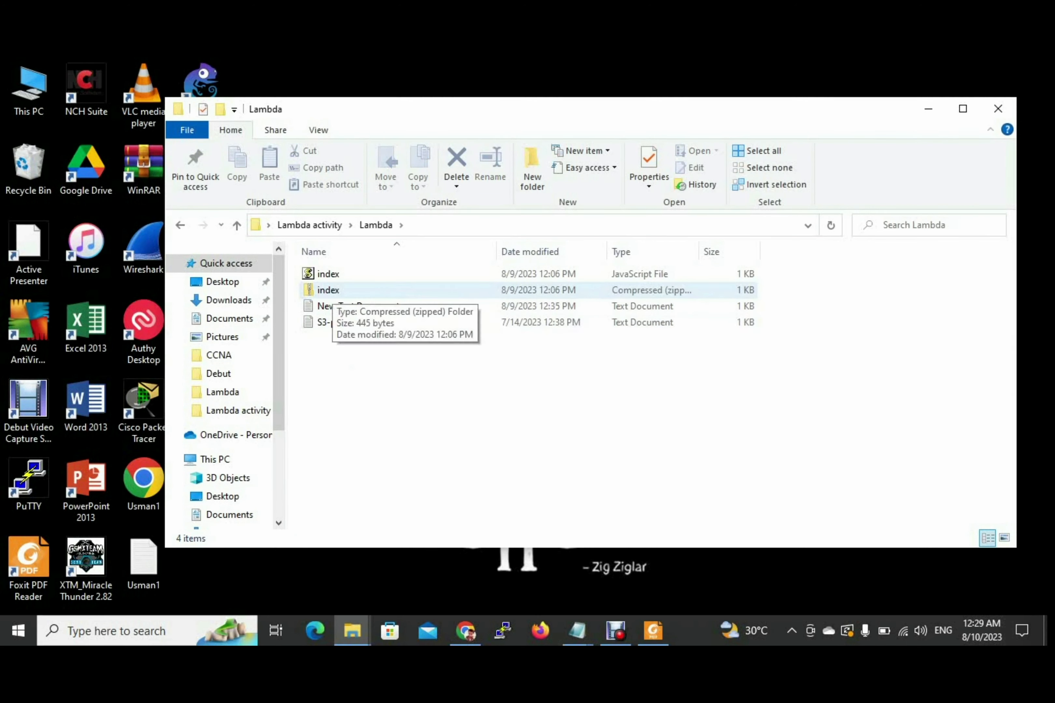
{"action": "left_click", "coordinate": [328, 290]}
{"action": "right_click", "coordinate": [323, 290]}
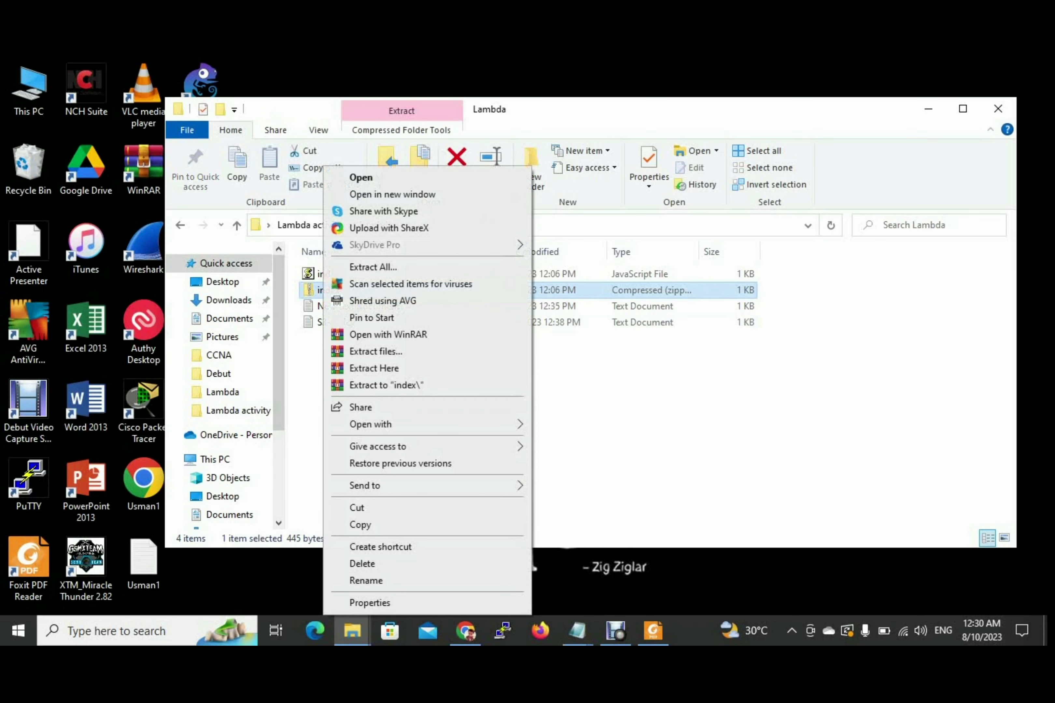
{"action": "left_click", "coordinate": [590, 431]}
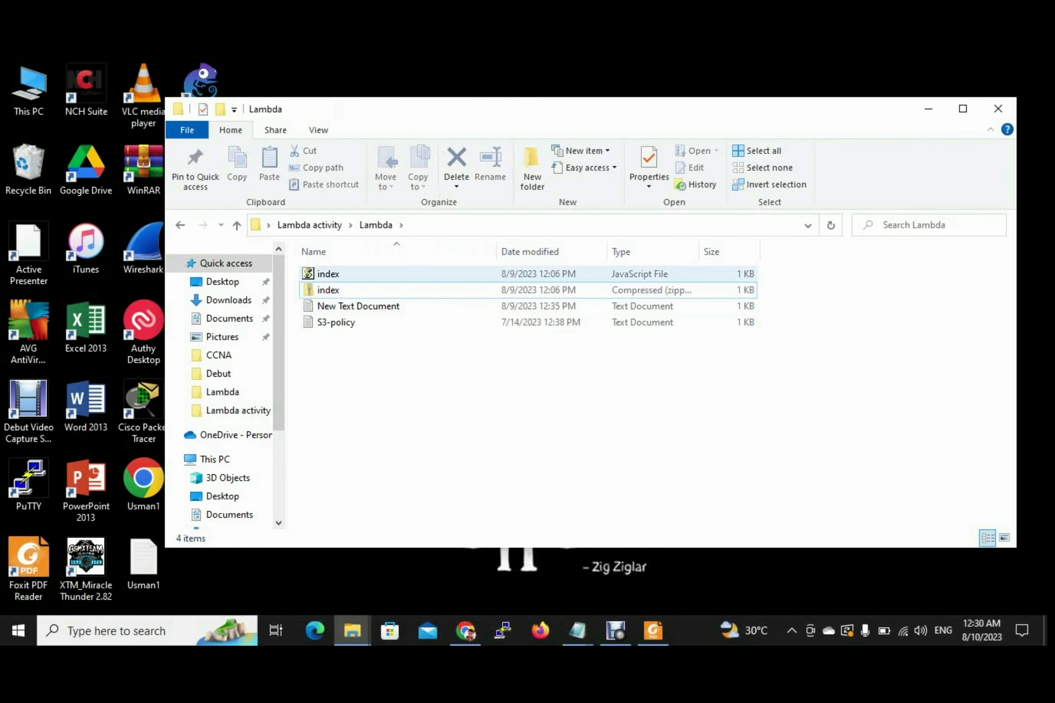
{"action": "right_click", "coordinate": [336, 274]}
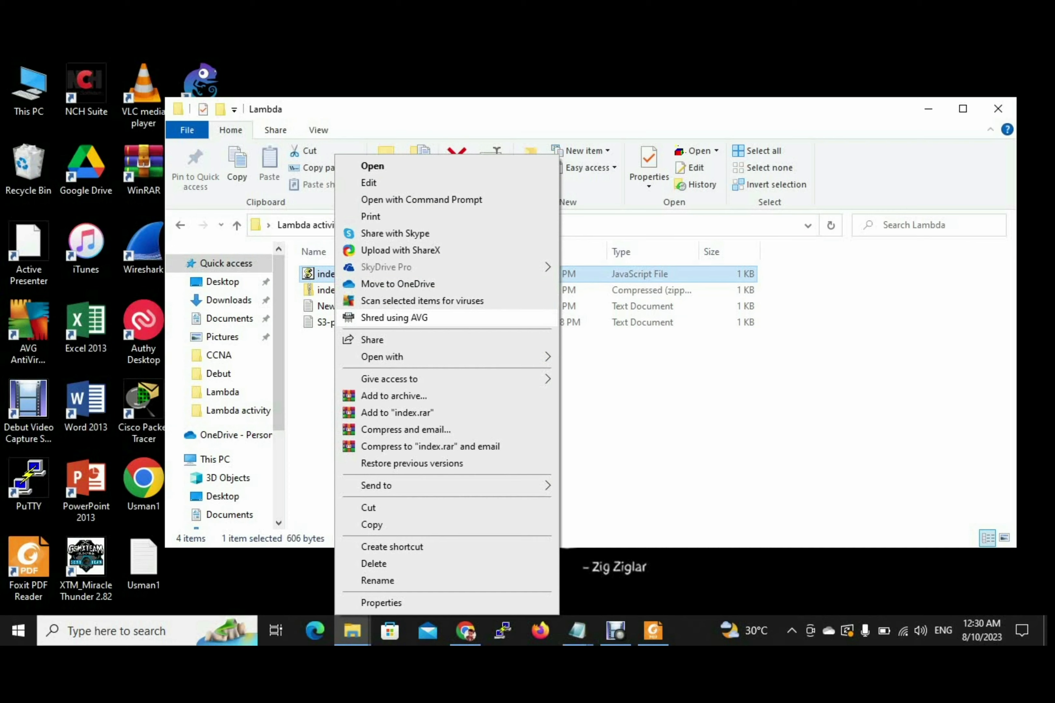
{"action": "mouse_move", "coordinate": [382, 357]}
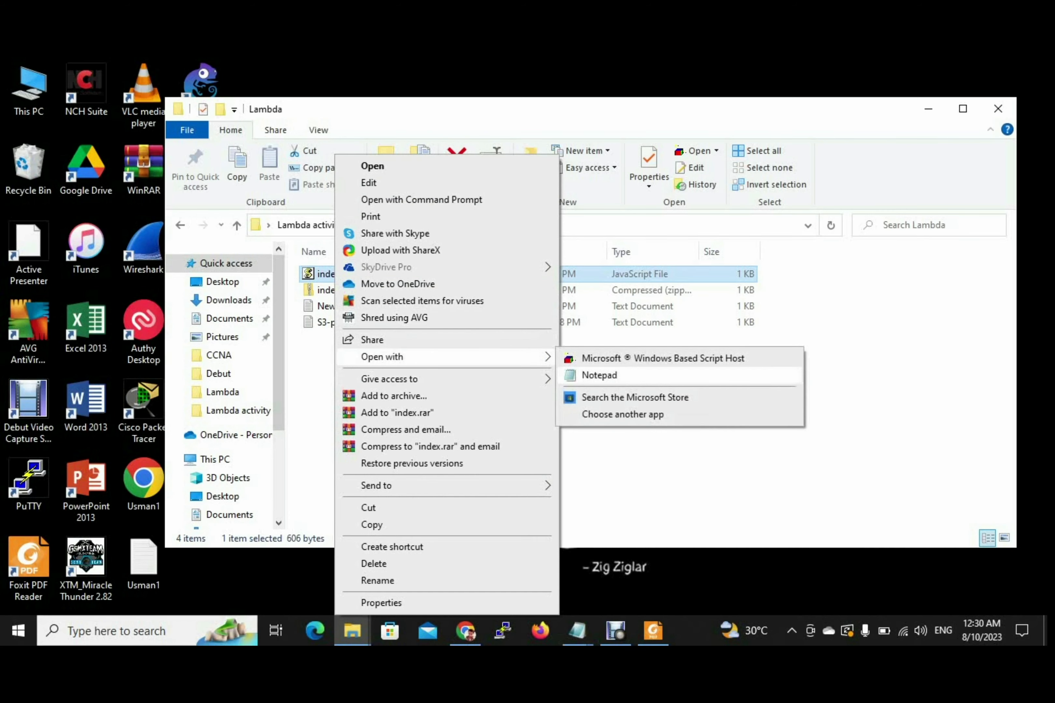
{"action": "left_click", "coordinate": [599, 376]}
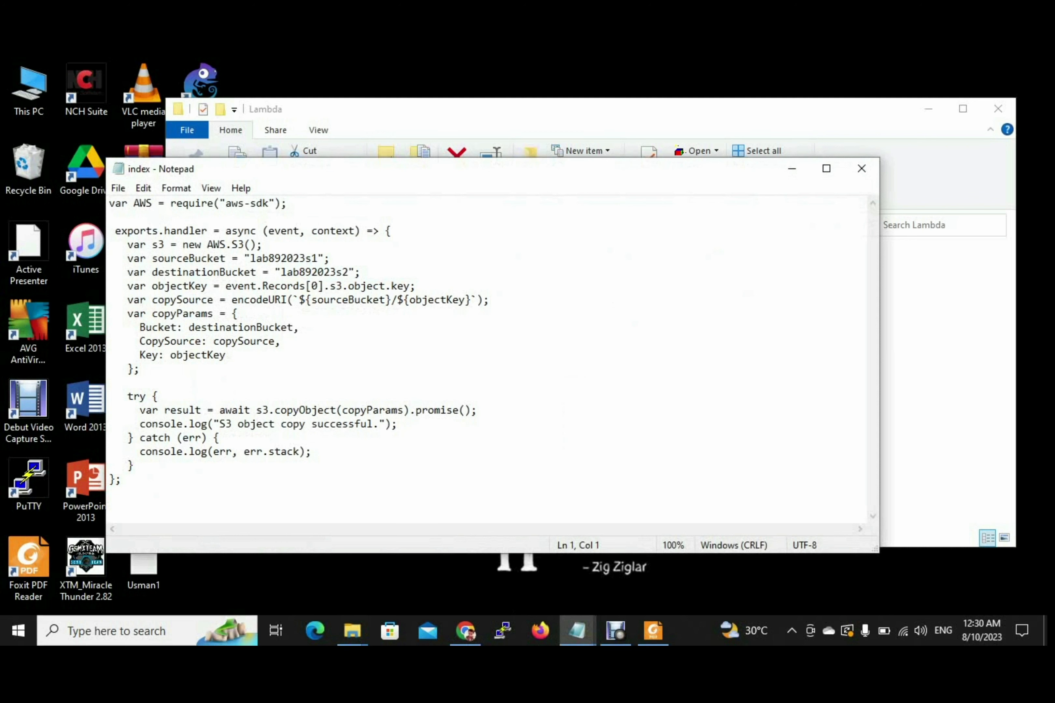
Copy the bucket name usman44 from the ARN notes and set it as the sourceBucket value in the index file
{"action": "left_click_drag", "start_coordinate": [250, 258], "coordinate": [281, 272]}
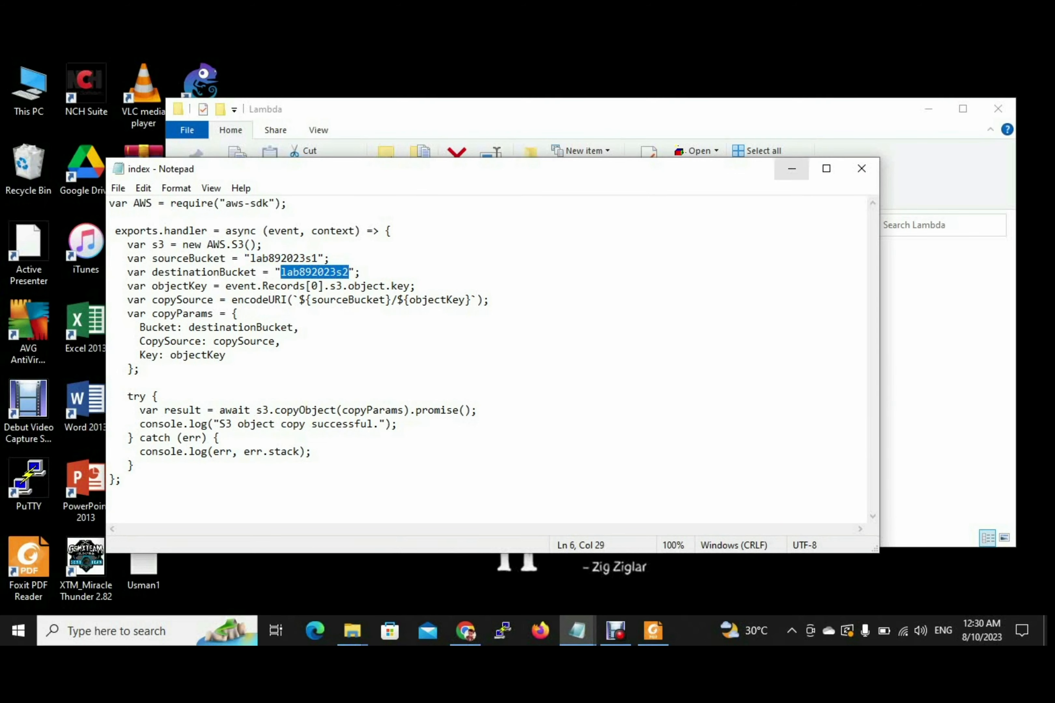
{"action": "left_click", "coordinate": [577, 631]}
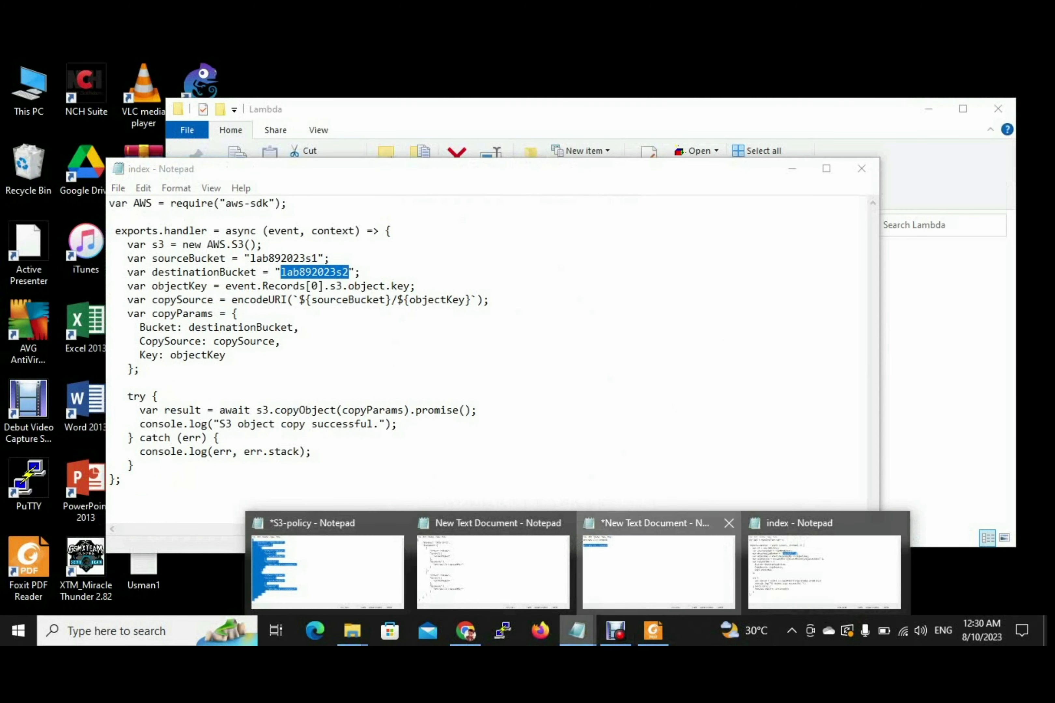
{"action": "left_click", "coordinate": [658, 562]}
{"action": "left_click_drag", "start_coordinate": [189, 203], "coordinate": [232, 203]}
{"action": "key", "text": "ctrl+c"}
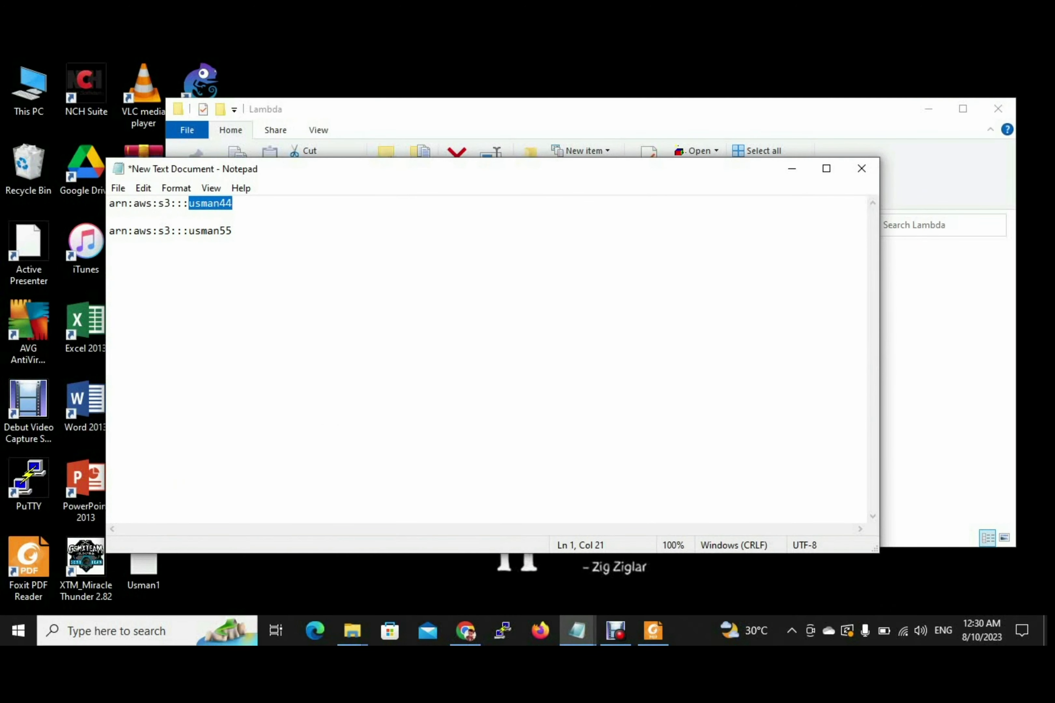
{"action": "left_click", "coordinate": [792, 168]}
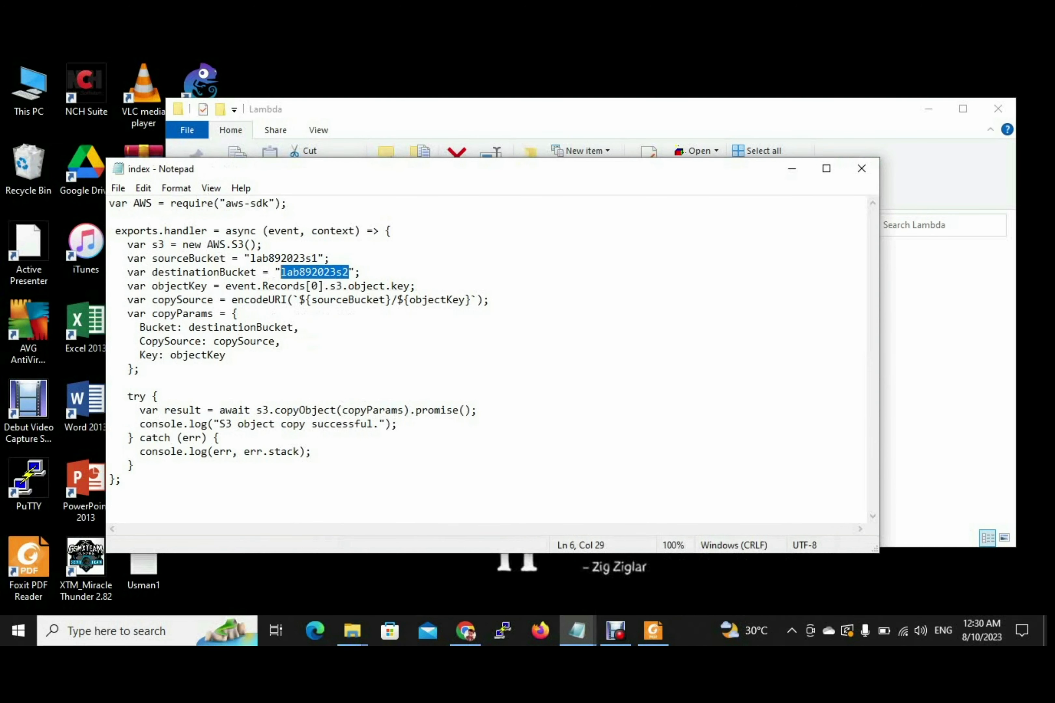
{"action": "left_click_drag", "start_coordinate": [250, 258], "coordinate": [318, 258]}
{"action": "key", "text": "ctrl+v"}
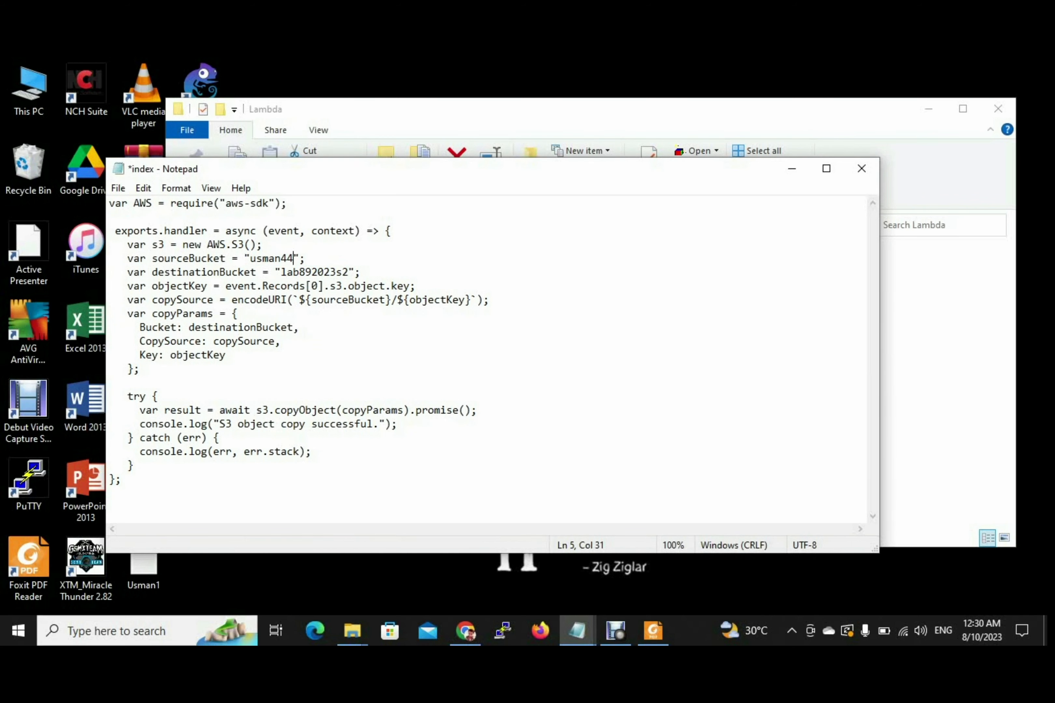
Copy the bucket name usman55 from the ARN notes and set it as the destinationBucket value in the index file
{"action": "left_click", "coordinate": [576, 631]}
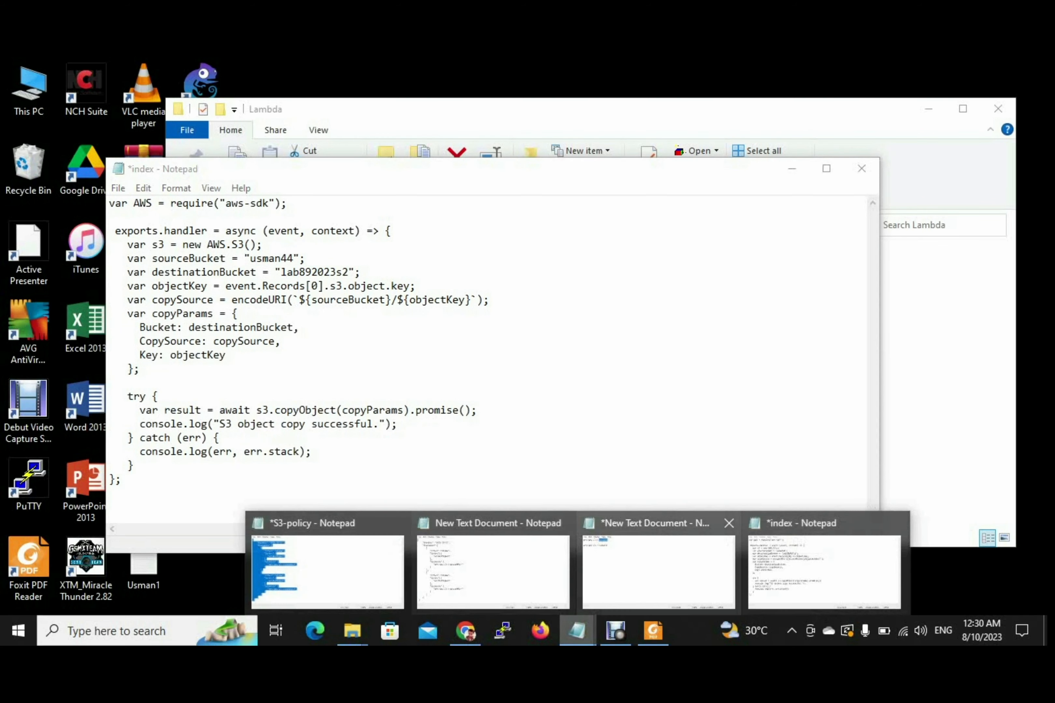
{"action": "left_click", "coordinate": [659, 572]}
{"action": "left_click_drag", "start_coordinate": [188, 231], "coordinate": [232, 230]}
{"action": "key", "text": "ctrl+c"}
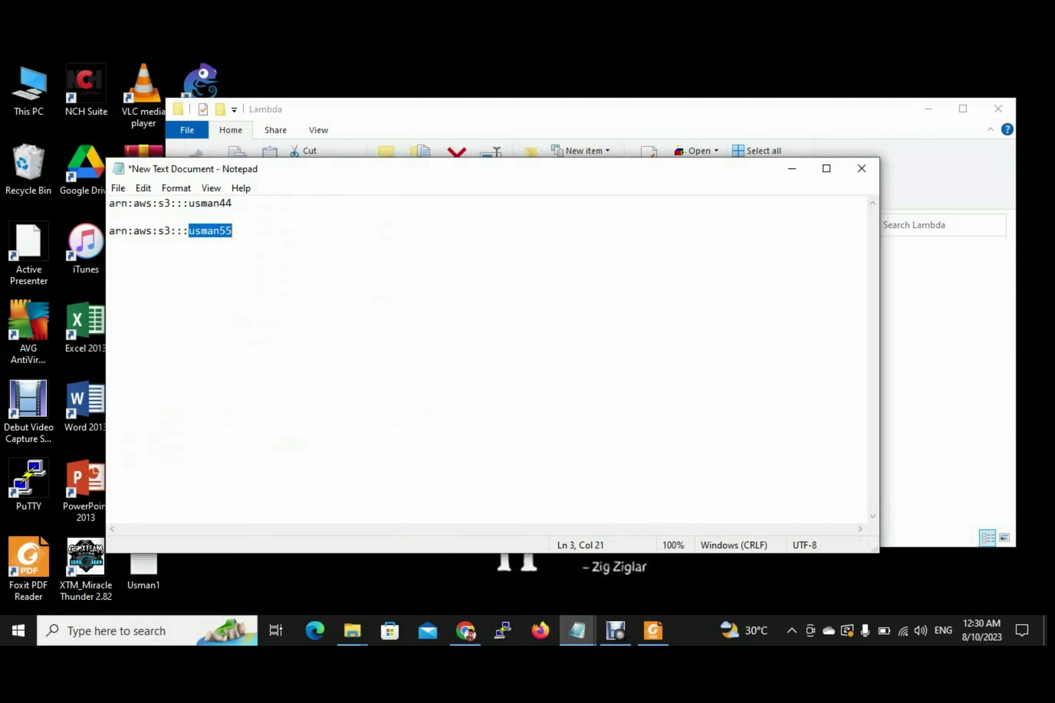
{"action": "left_click", "coordinate": [577, 631]}
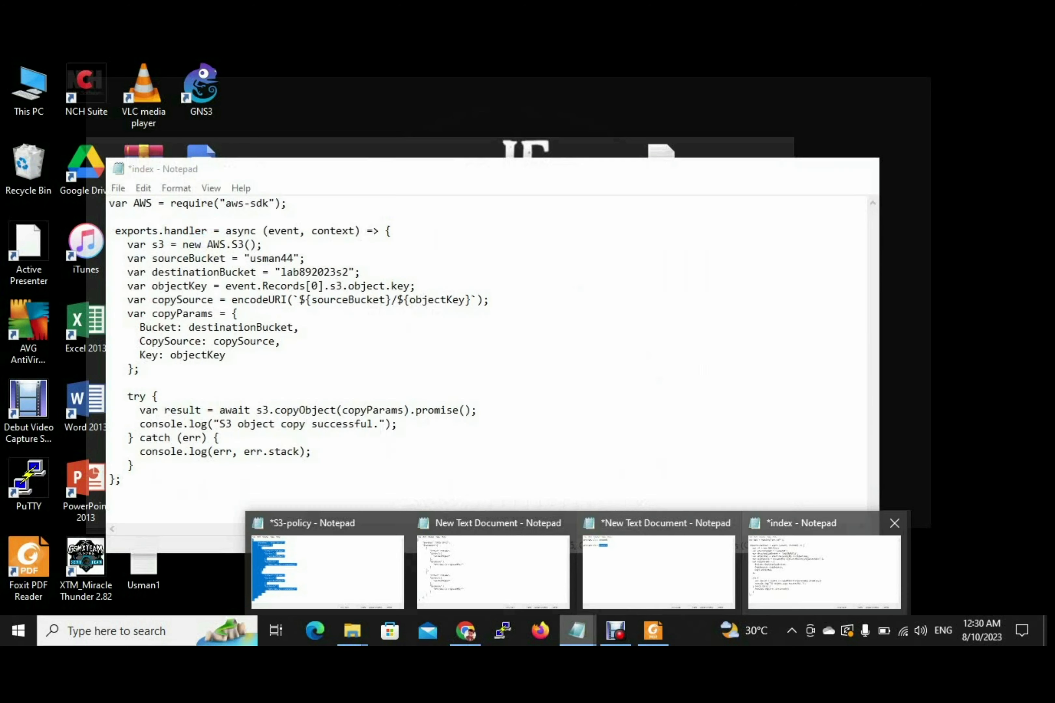
{"action": "left_click", "coordinate": [824, 573]}
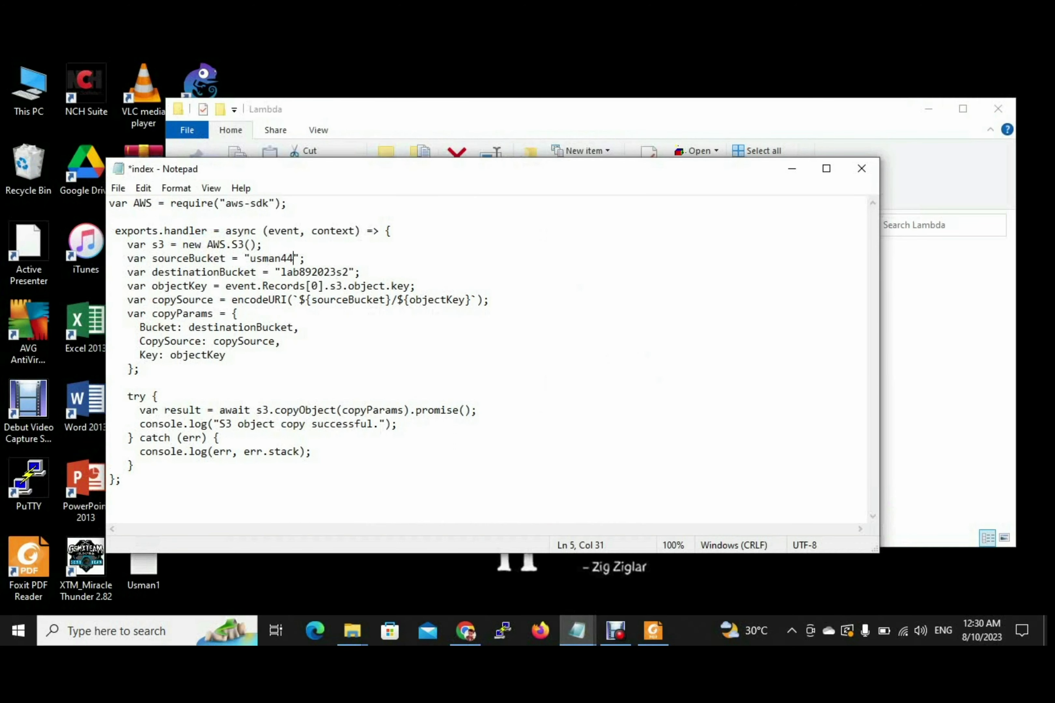
{"action": "left_click_drag", "start_coordinate": [281, 272], "coordinate": [348, 272]}
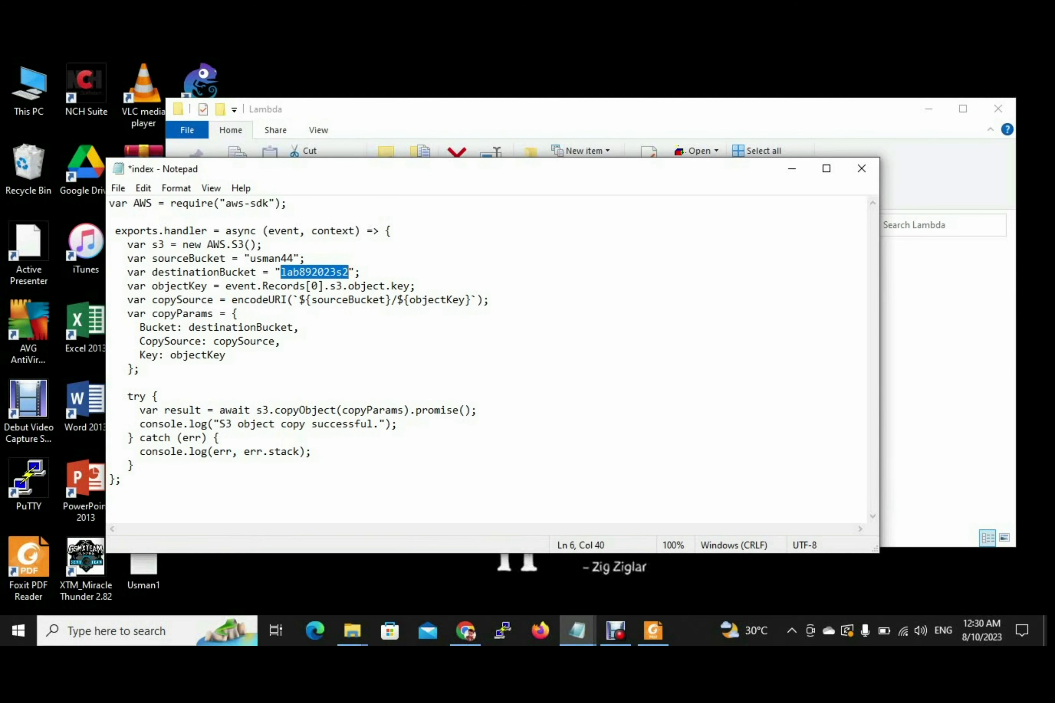
{"action": "key", "text": "ctrl+v"}
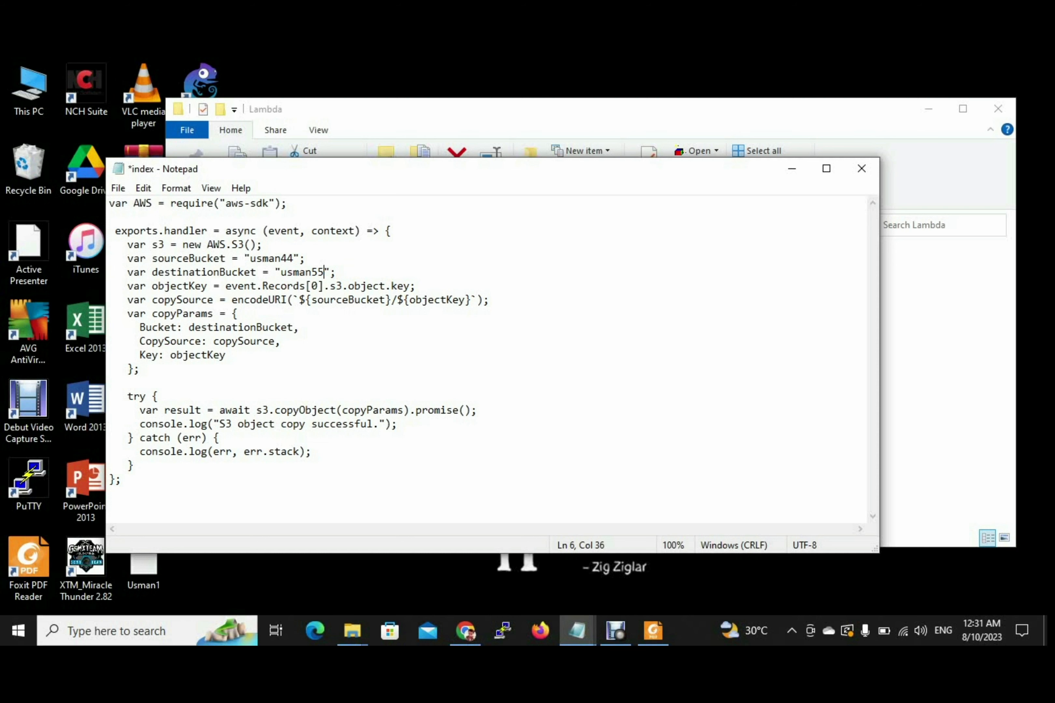
Save the edited code to the Downloads folder as index.js with the All Files type, and clear the open windows away
{"action": "left_click", "coordinate": [143, 188]}
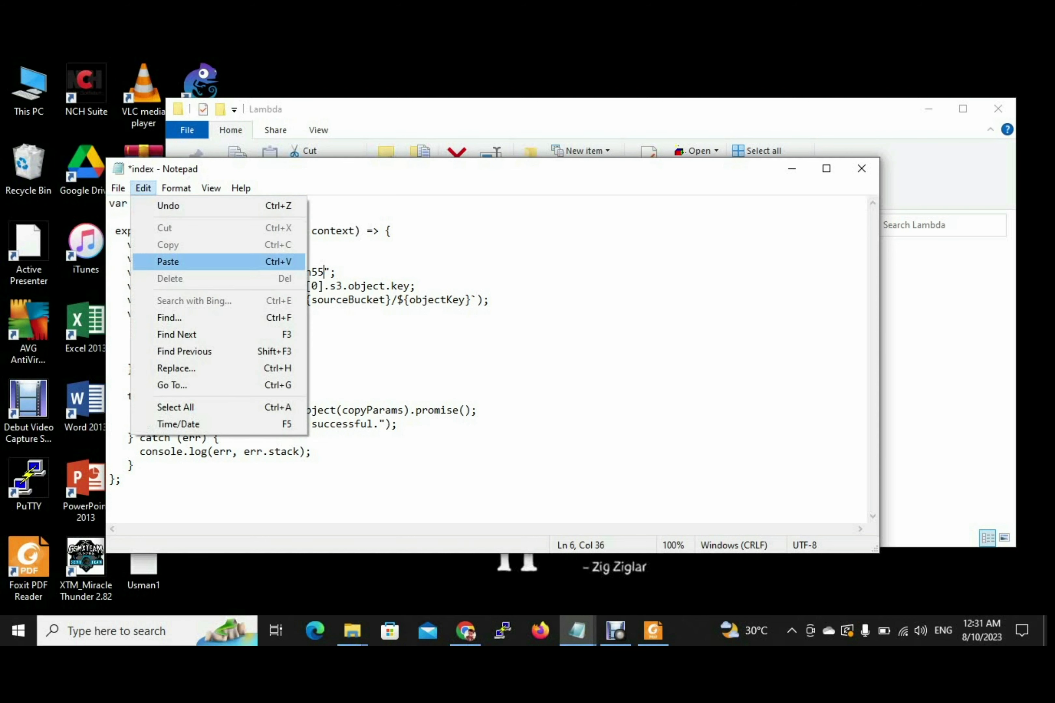
{"action": "mouse_move", "coordinate": [117, 188]}
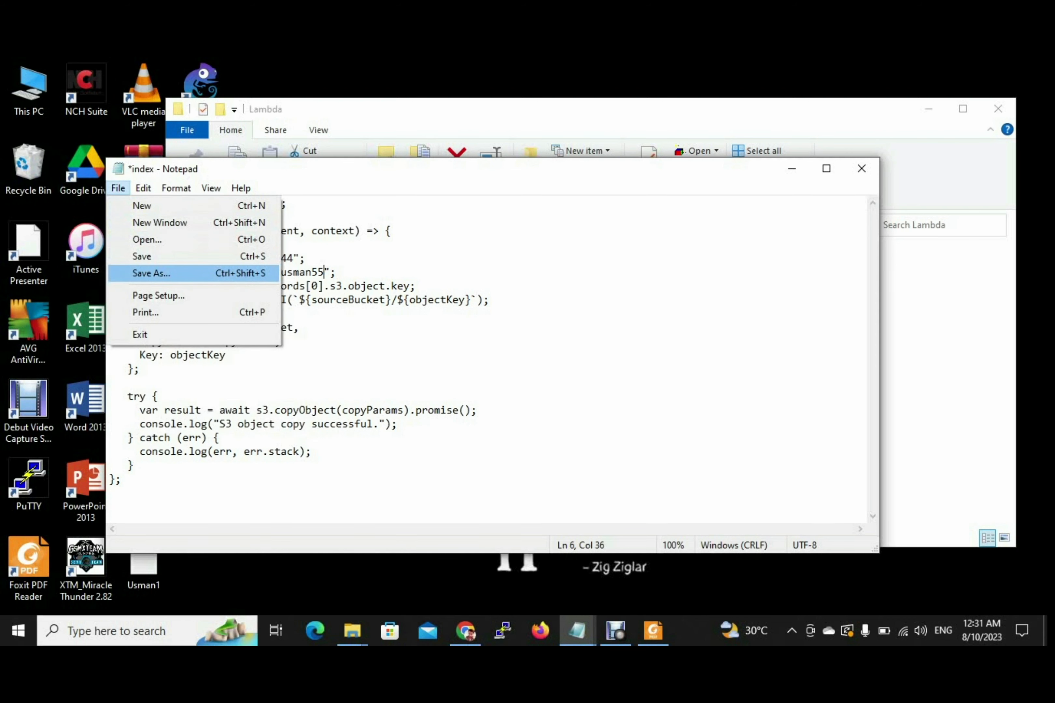
{"action": "left_click", "coordinate": [151, 273]}
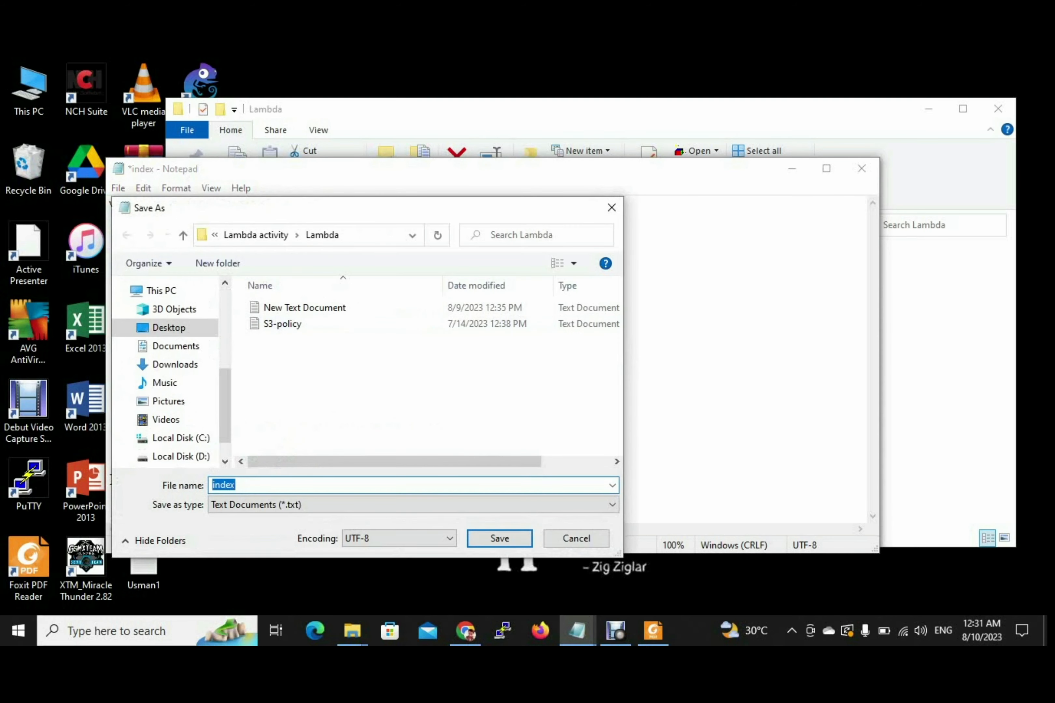
{"action": "left_click", "coordinate": [413, 505]}
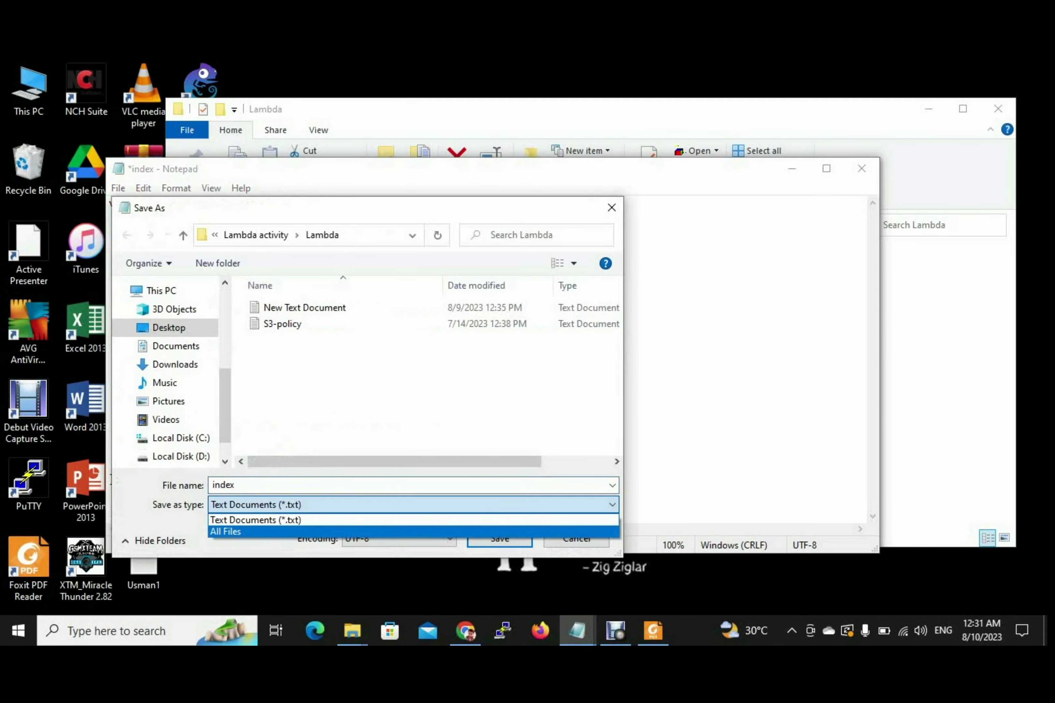
{"action": "left_click", "coordinate": [281, 532]}
{"action": "left_click", "coordinate": [281, 486]}
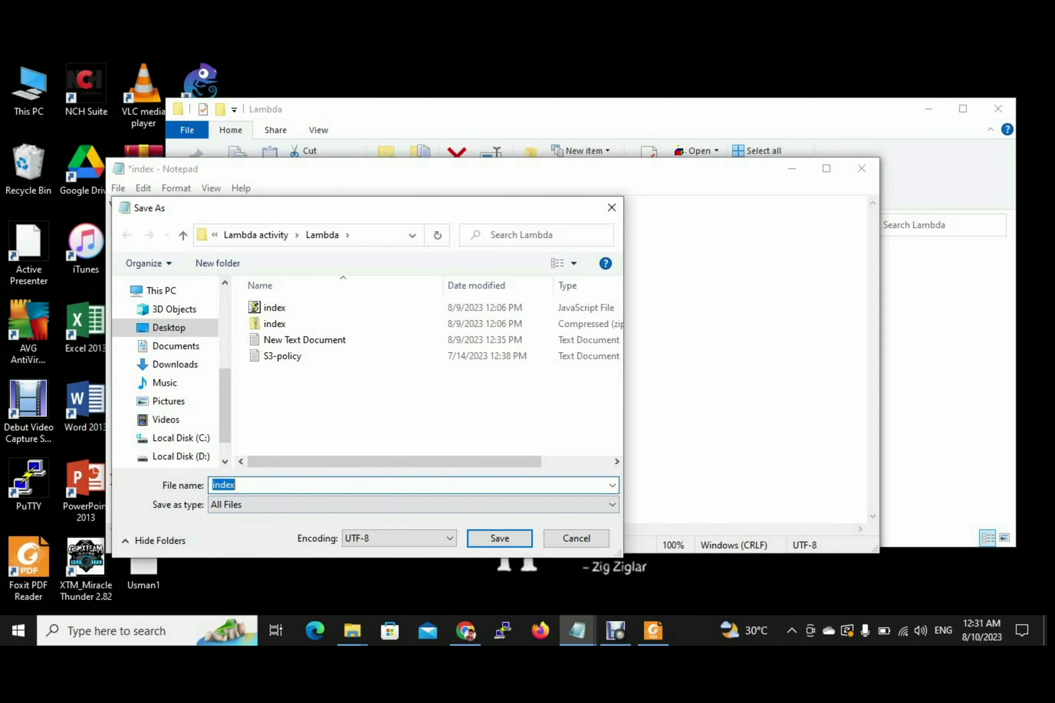
{"action": "left_click", "coordinate": [282, 485]}
{"action": "type", "text": ".js"}
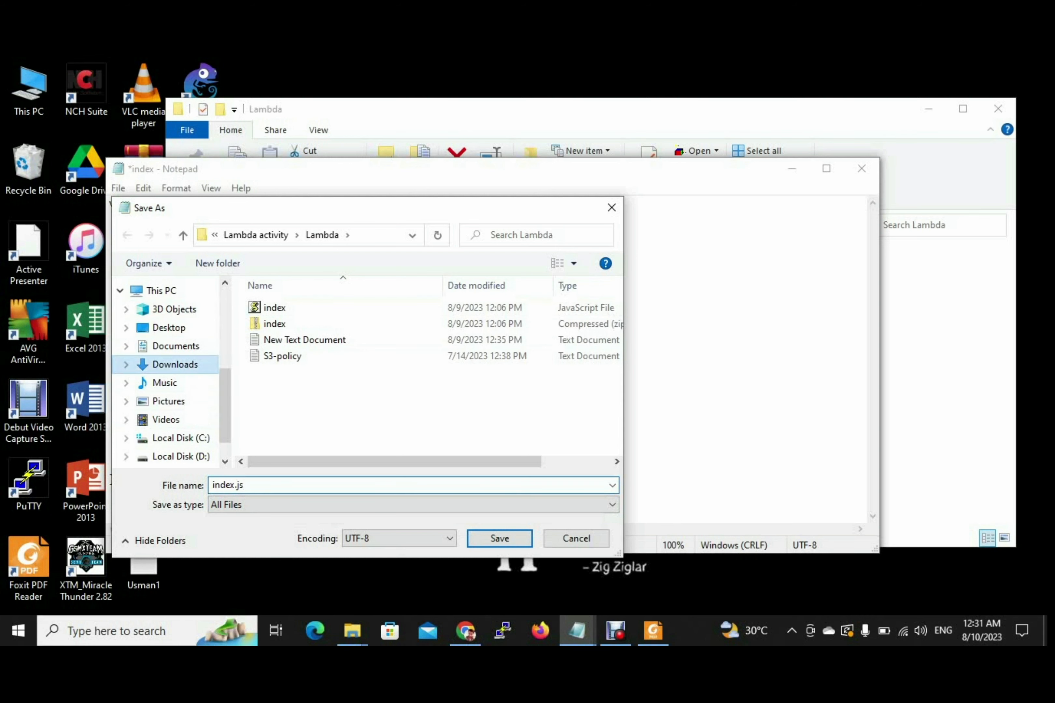
{"action": "left_click", "coordinate": [175, 364]}
{"action": "left_click", "coordinate": [500, 539]}
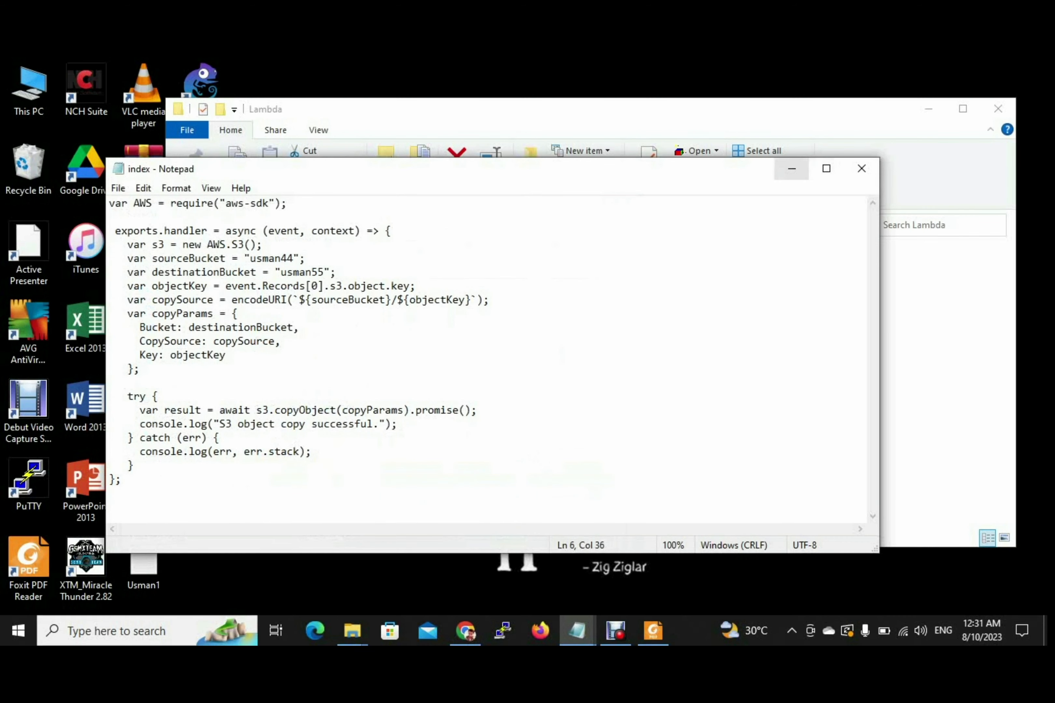
{"action": "left_click", "coordinate": [862, 169]}
{"action": "left_click", "coordinate": [792, 169]}
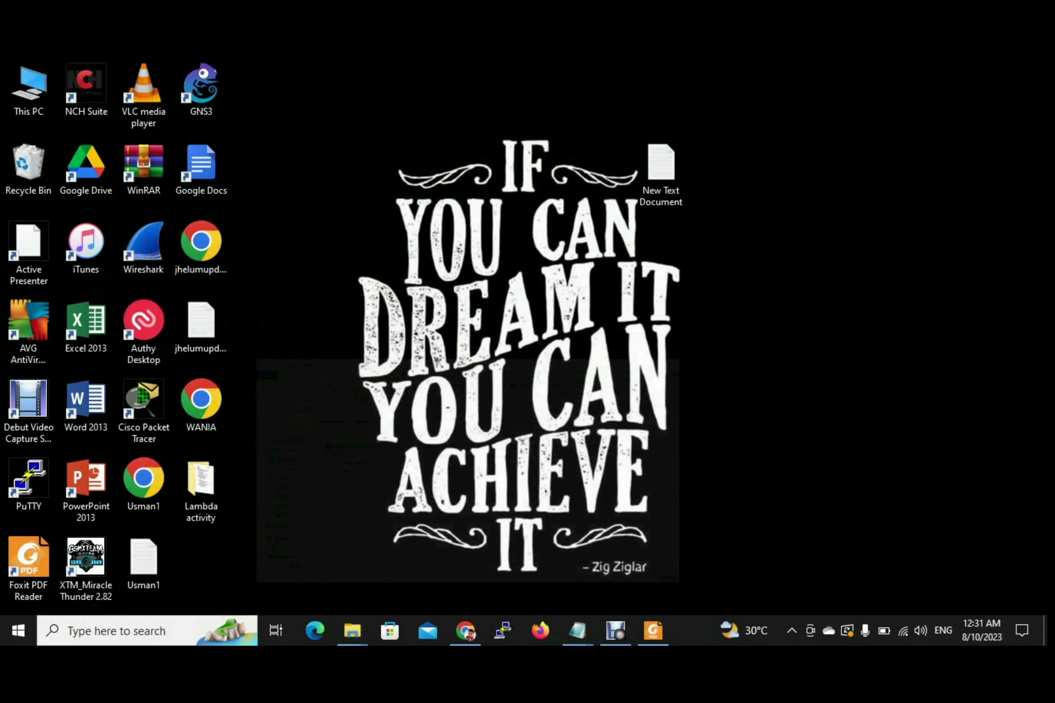
{"action": "left_click", "coordinate": [929, 109]}
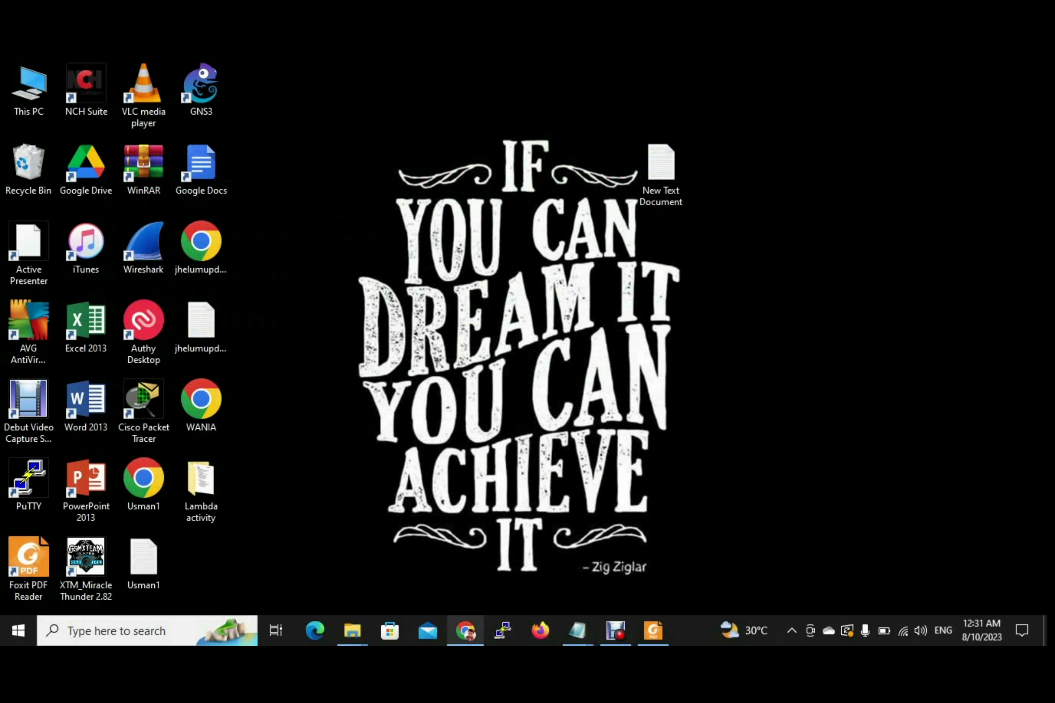
Switch to Chrome and start a .zip file upload for the sehar2 function's code source
{"action": "left_click", "coordinate": [466, 631]}
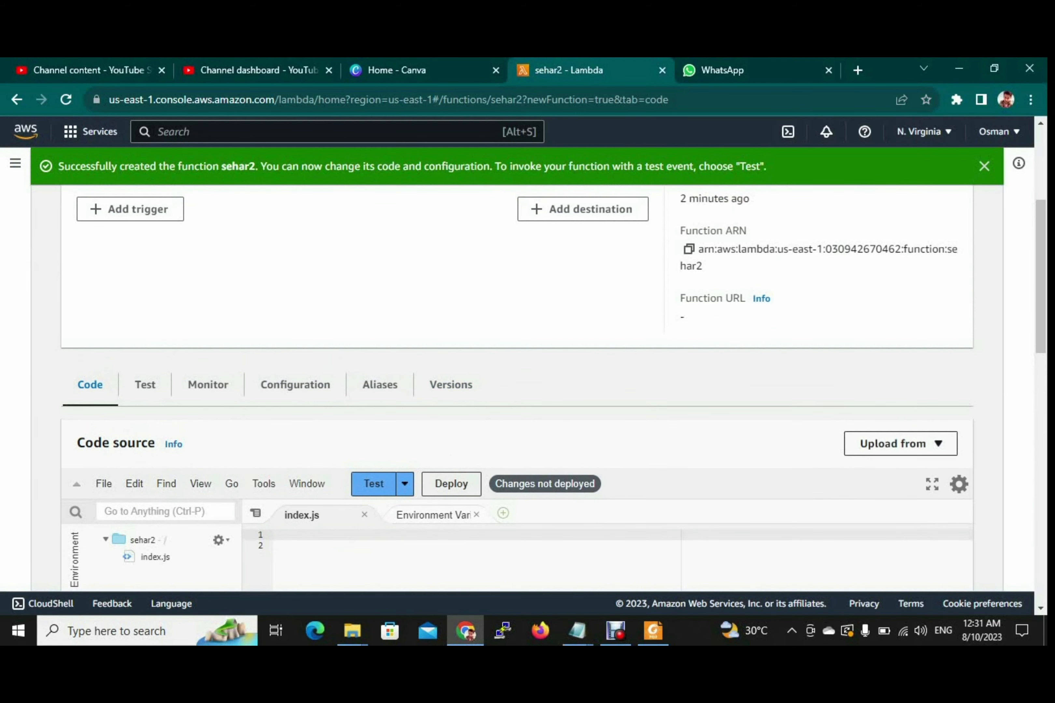
{"action": "left_click", "coordinate": [900, 444]}
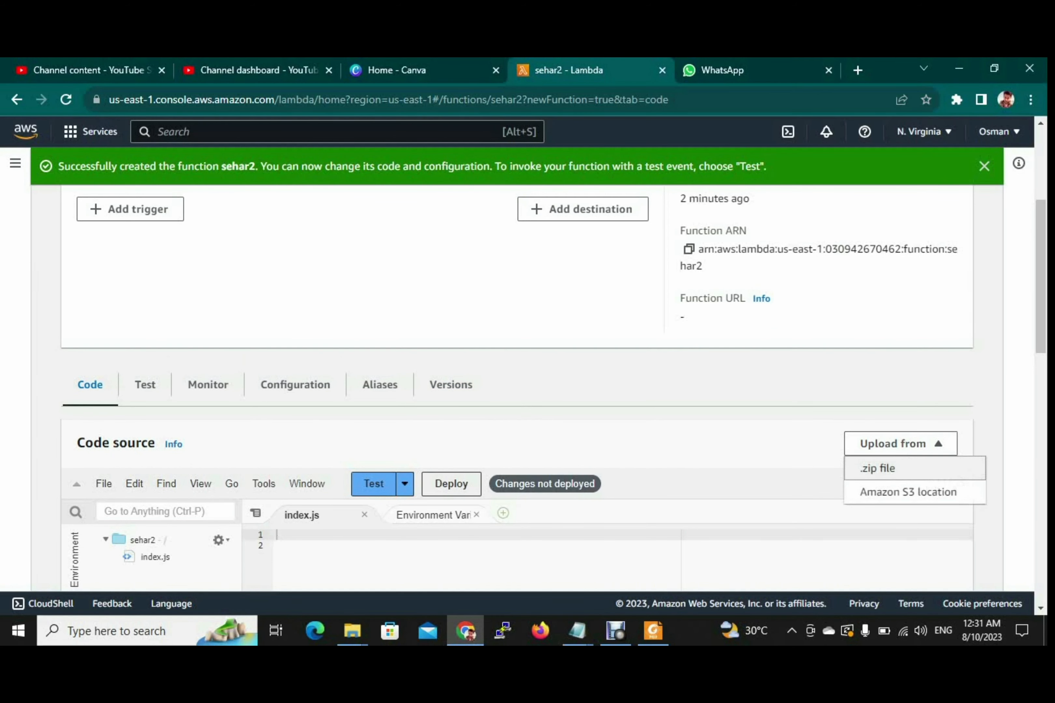
{"action": "left_click", "coordinate": [877, 468]}
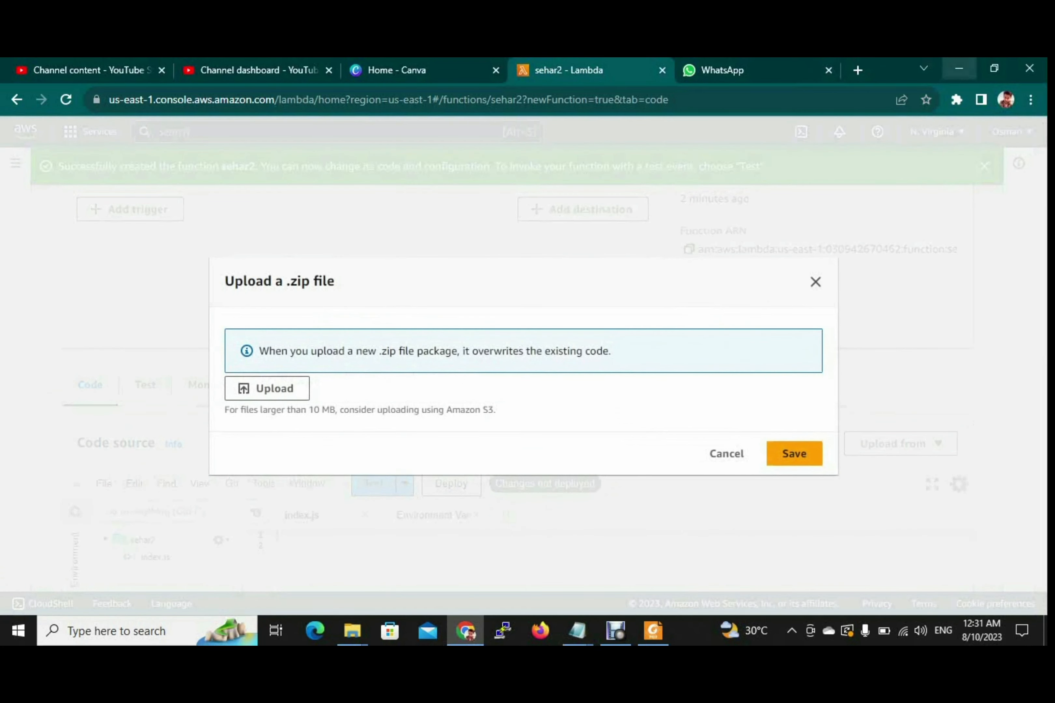
In File Explorer, compress the index JavaScript file in the Downloads folder into a zip archive named index
{"action": "left_click", "coordinate": [959, 68]}
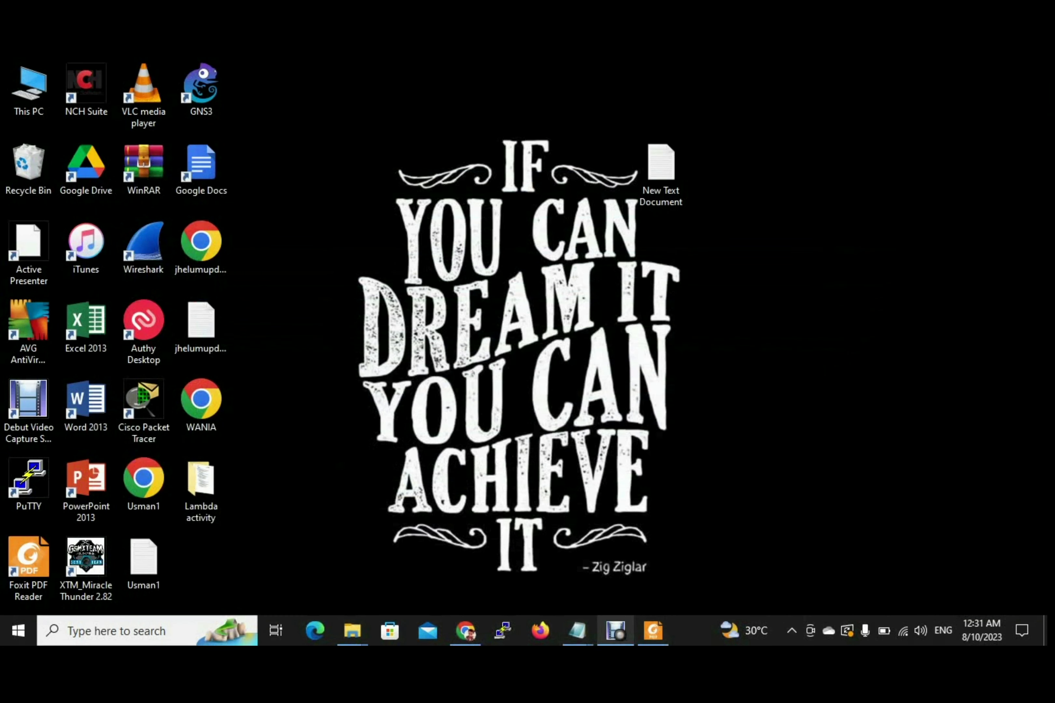
{"action": "mouse_move", "coordinate": [352, 631]}
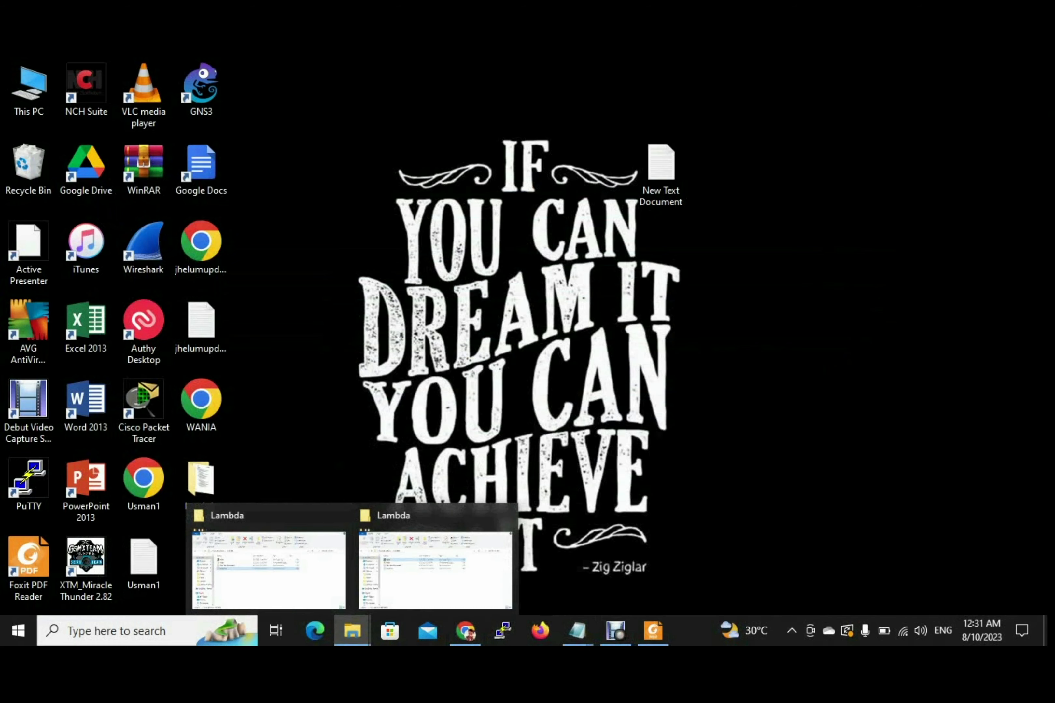
{"action": "left_click", "coordinate": [434, 556]}
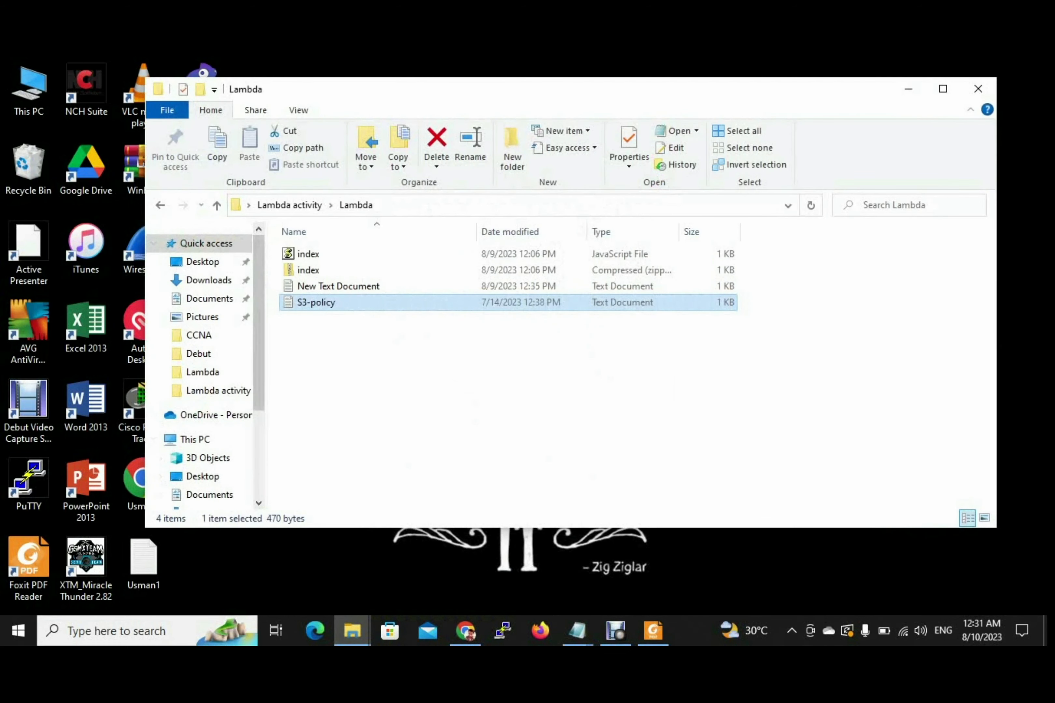
{"action": "left_click", "coordinate": [207, 280]}
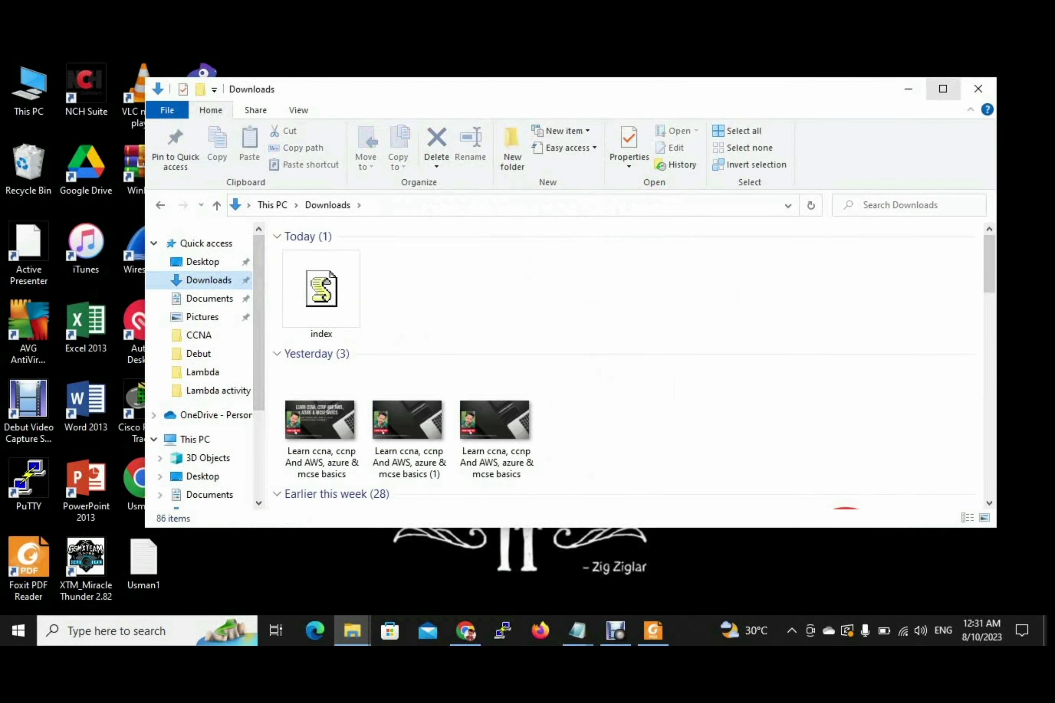
{"action": "left_click", "coordinate": [943, 89]}
{"action": "right_click", "coordinate": [192, 272]}
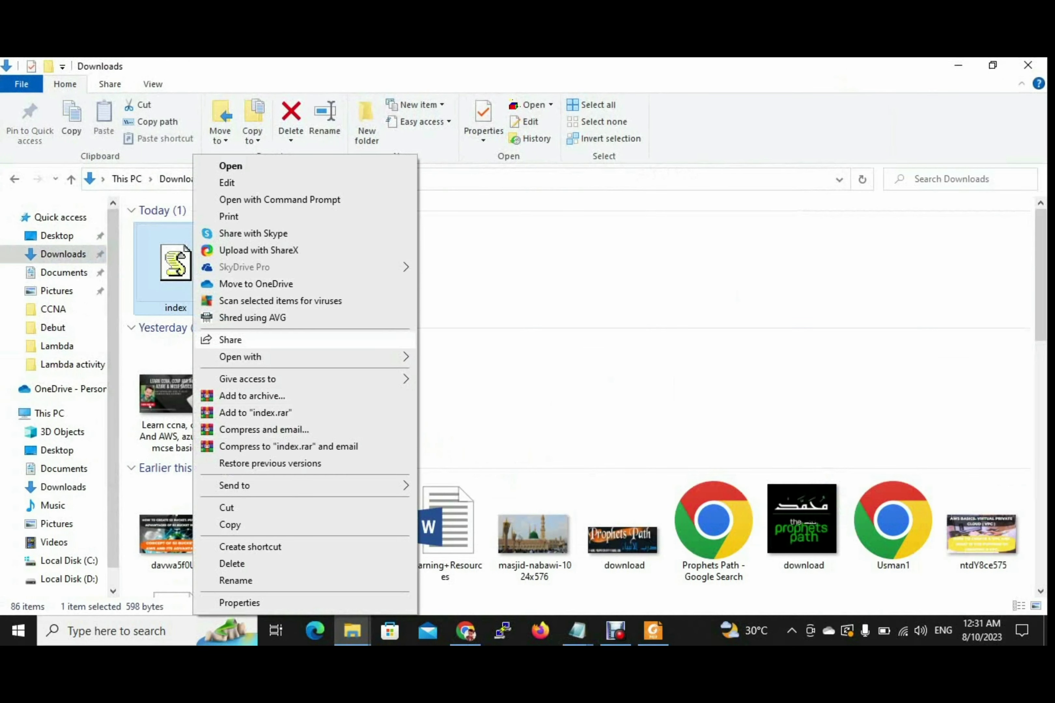
{"action": "mouse_move", "coordinate": [272, 357]}
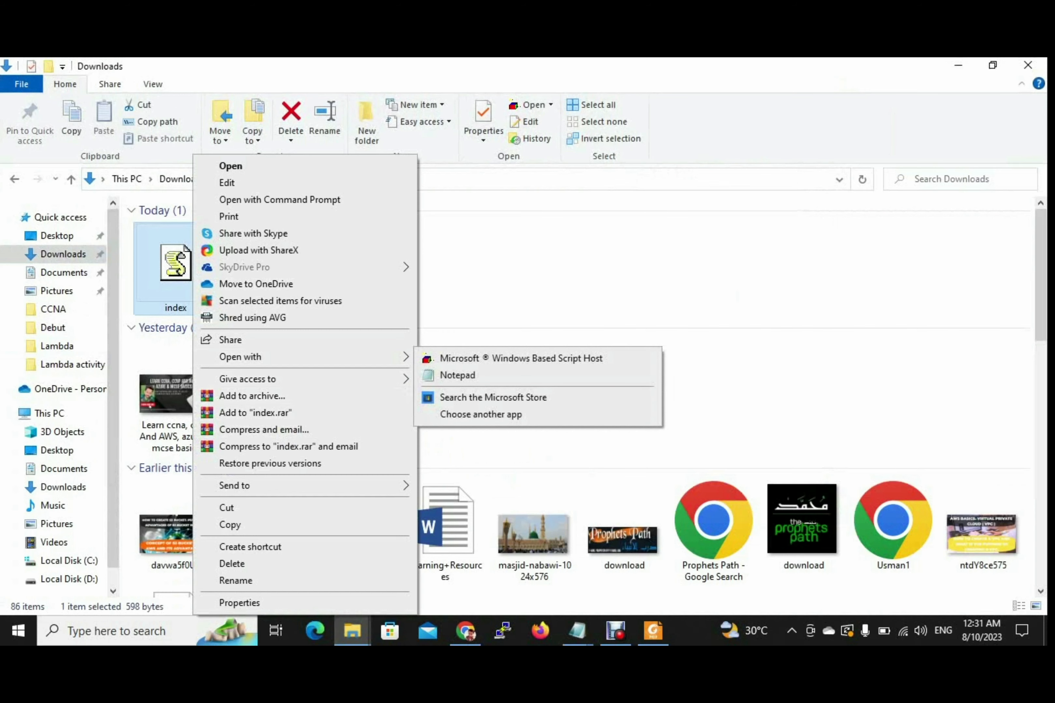
{"action": "mouse_move", "coordinate": [272, 485]}
{"action": "left_click", "coordinate": [496, 504]}
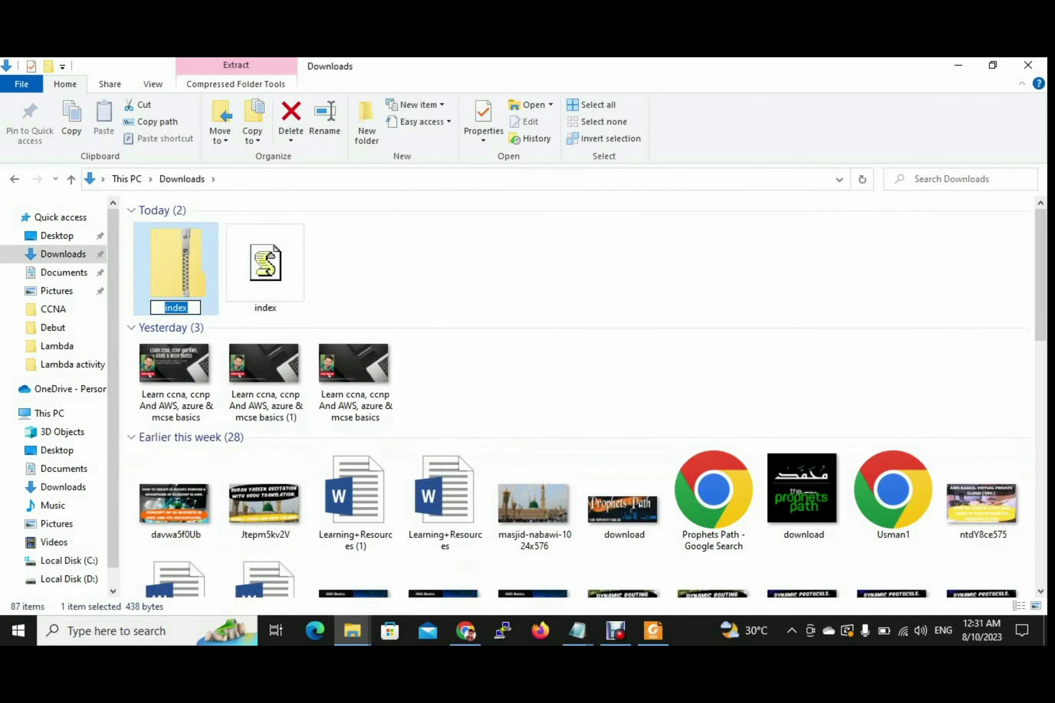
{"action": "left_click", "coordinate": [500, 277]}
{"action": "left_click", "coordinate": [958, 64]}
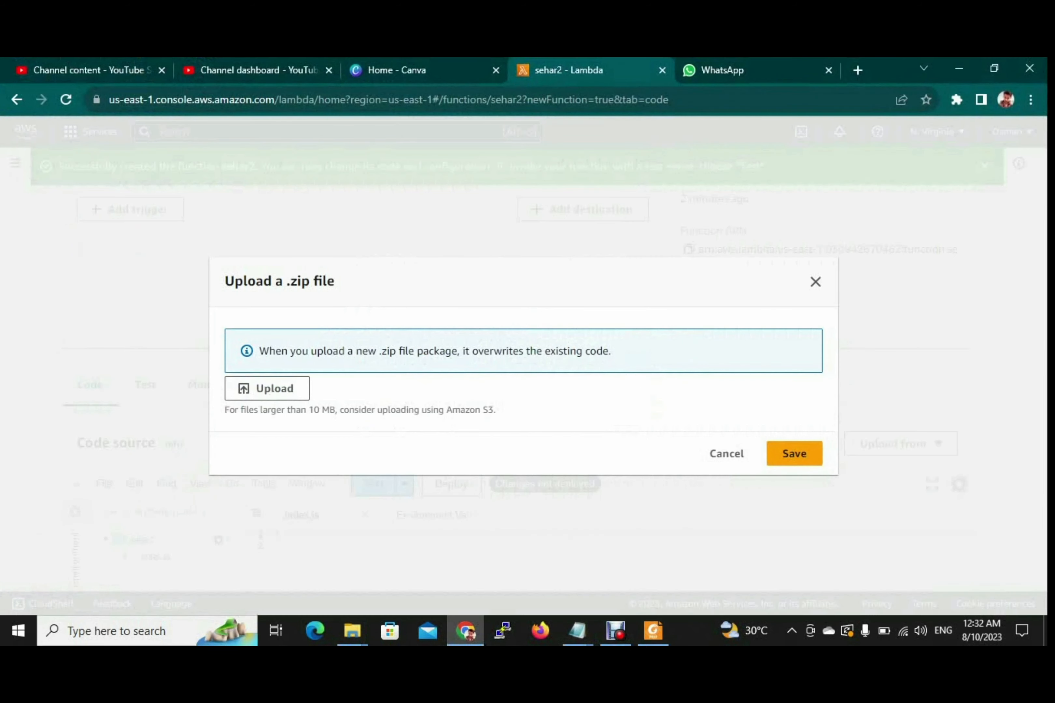
Upload index.zip from the Downloads folder as the sehar2 function's code, save it and accept discarding the local editor changes
{"action": "left_click", "coordinate": [267, 389]}
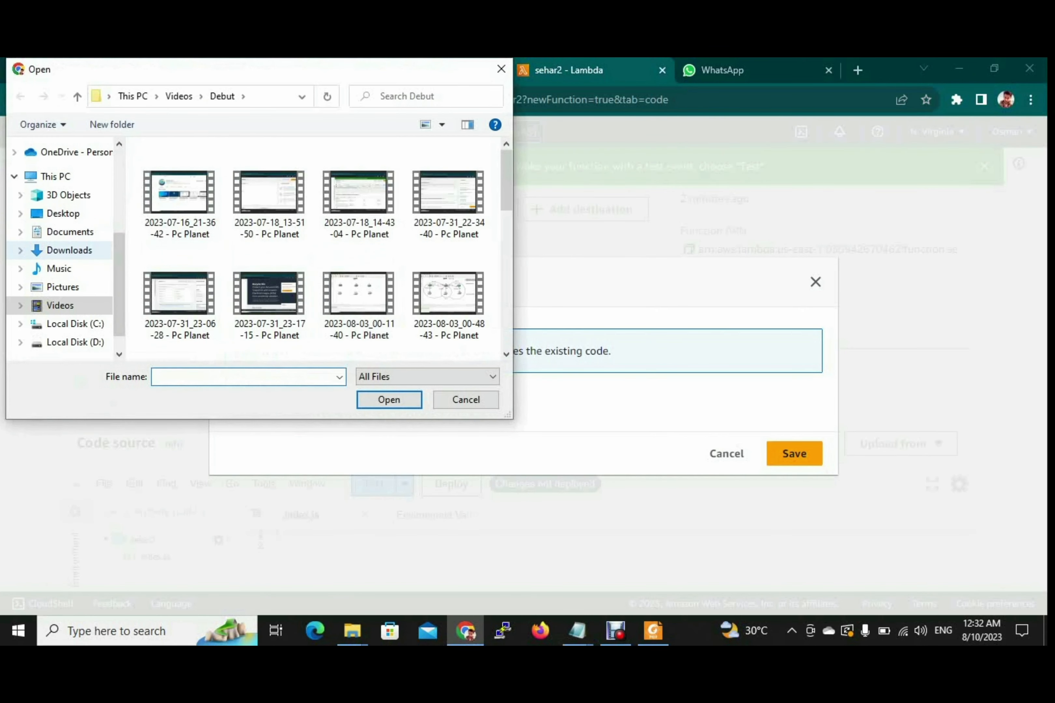
{"action": "left_click", "coordinate": [69, 250]}
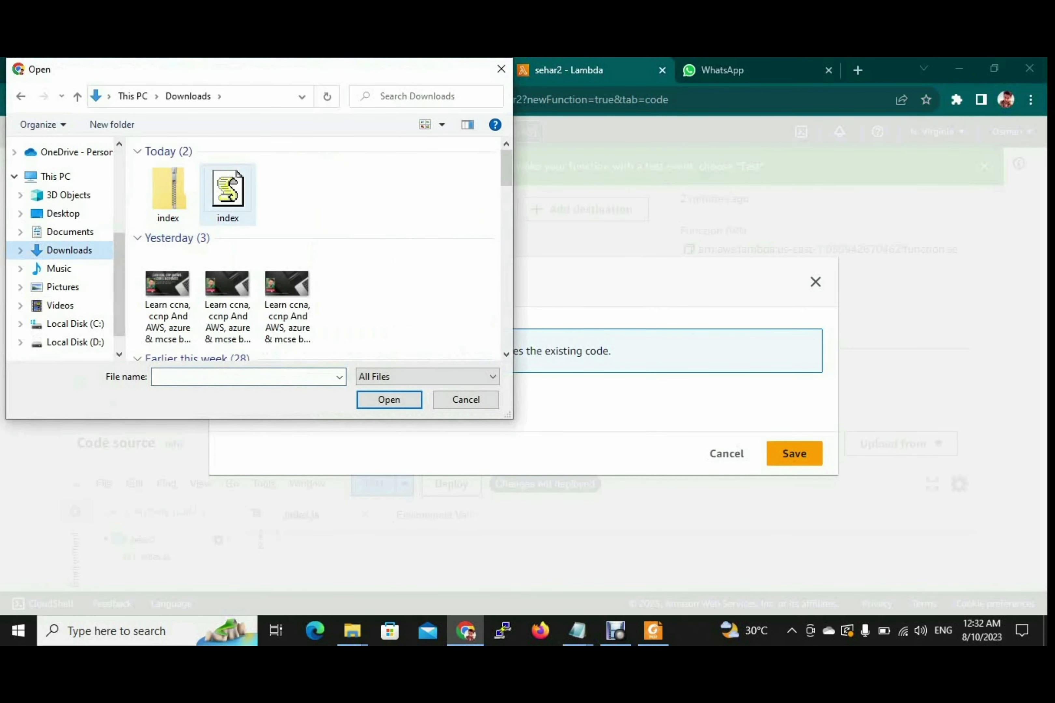
{"action": "left_click", "coordinate": [168, 190]}
{"action": "left_click", "coordinate": [389, 400]}
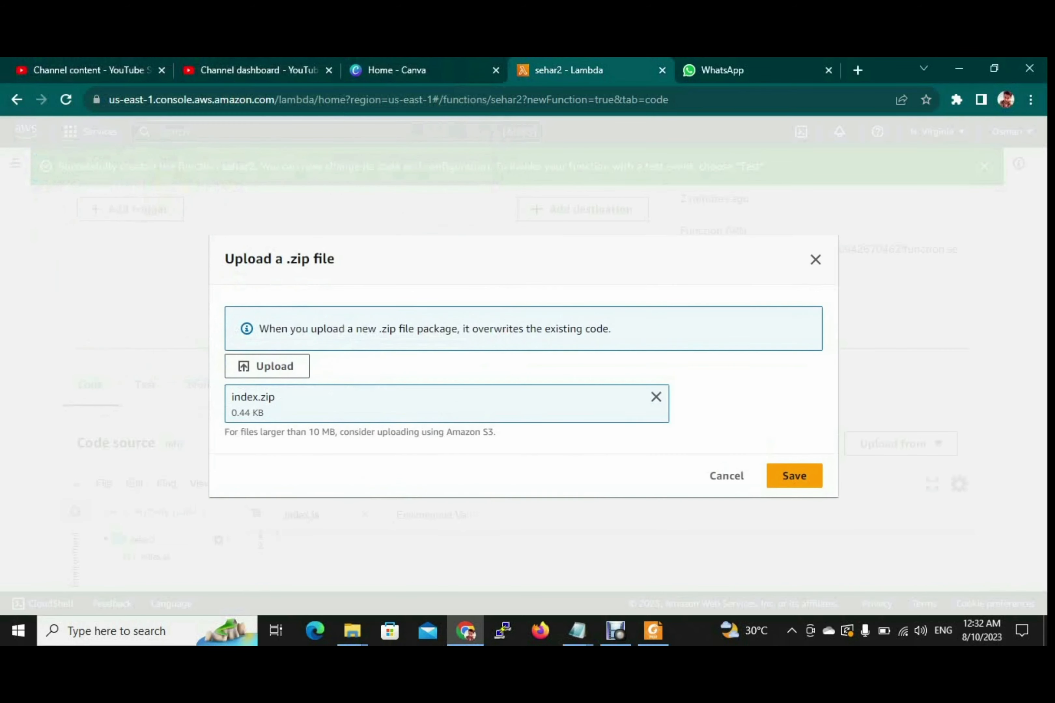
{"action": "left_click", "coordinate": [795, 476]}
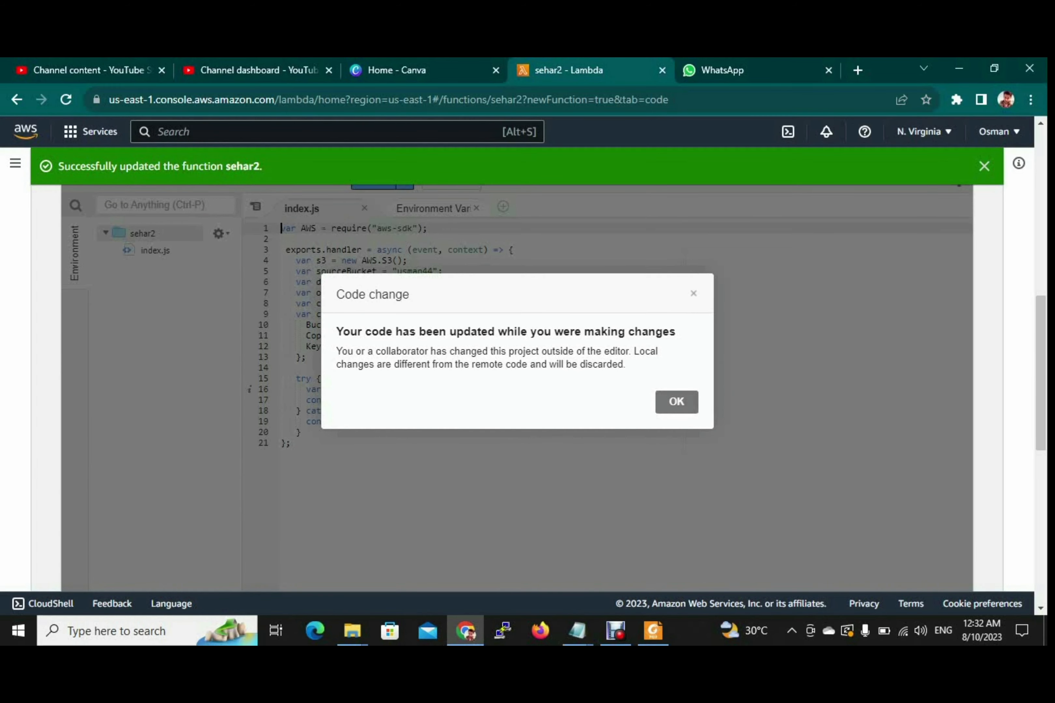
{"action": "left_click", "coordinate": [677, 402]}
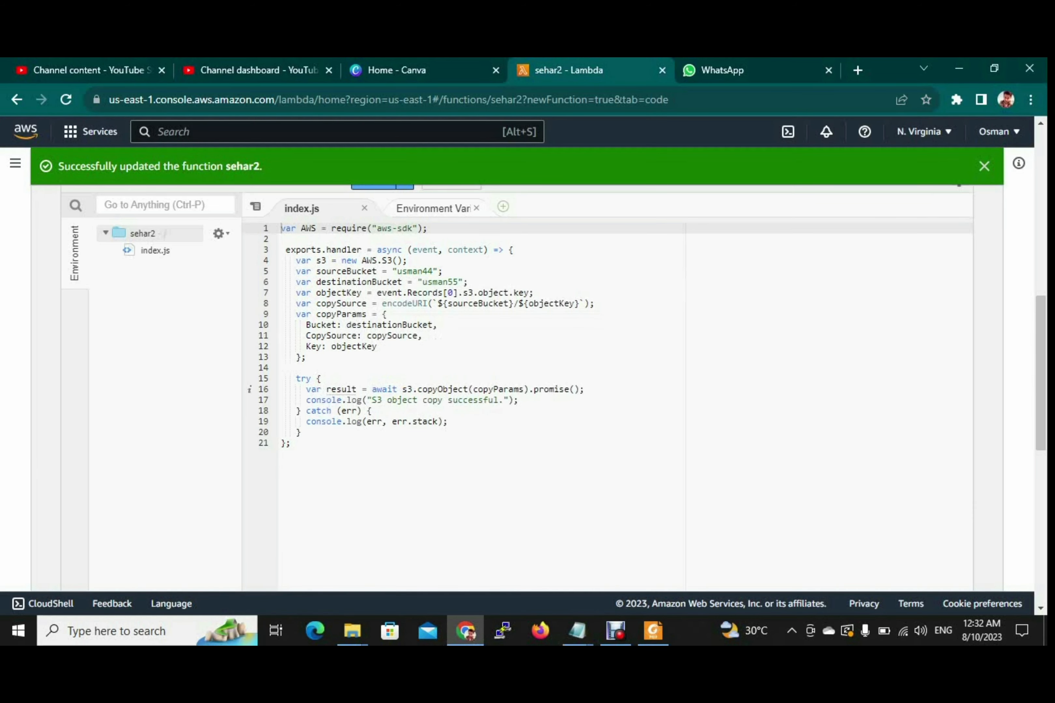
Start adding a trigger to the sehar2 function and choose S3 as its source
{"action": "scroll", "coordinate": [518, 390], "scroll_direction": "down", "scroll_amount": 10}
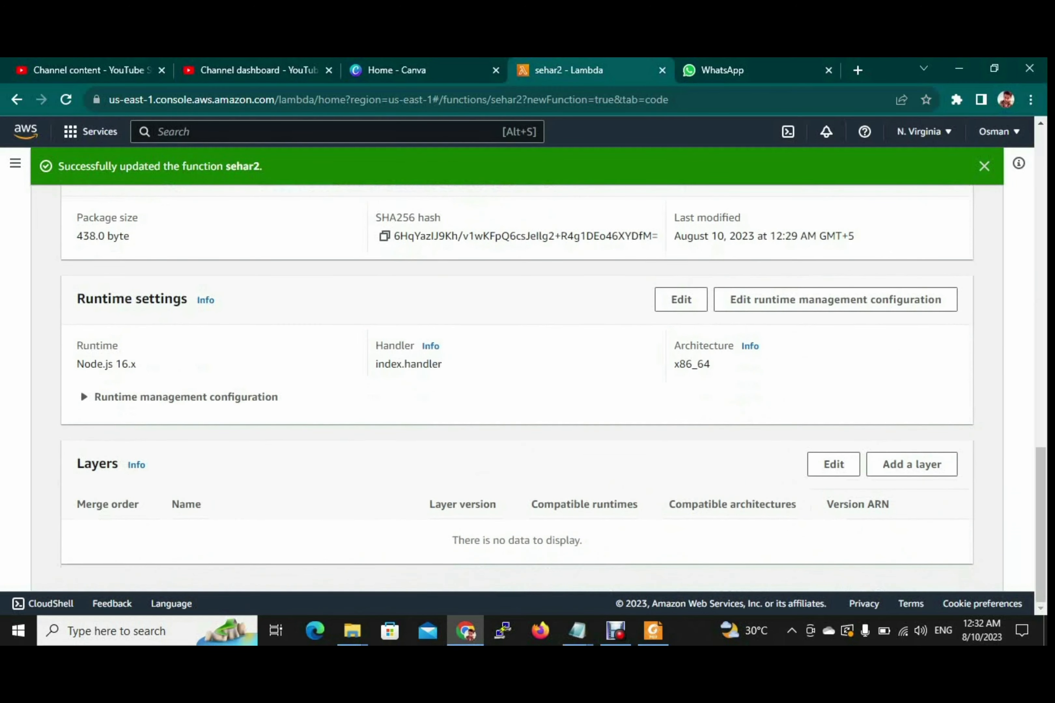
{"action": "scroll", "coordinate": [518, 391], "scroll_direction": "up", "scroll_amount": 12}
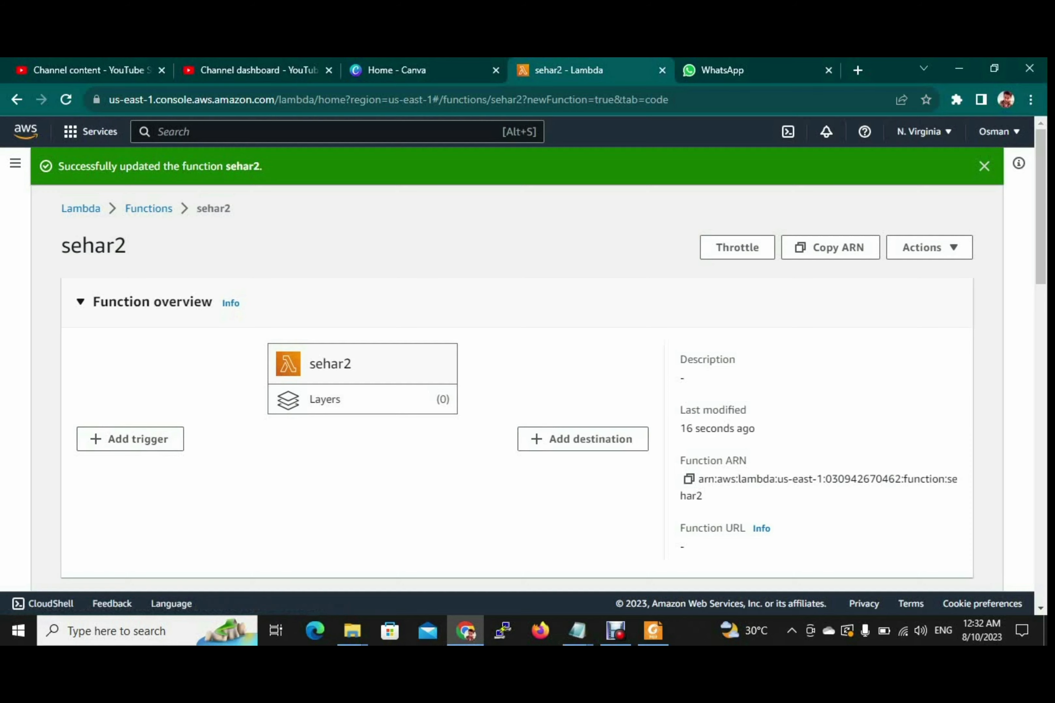
{"action": "left_click", "coordinate": [131, 439]}
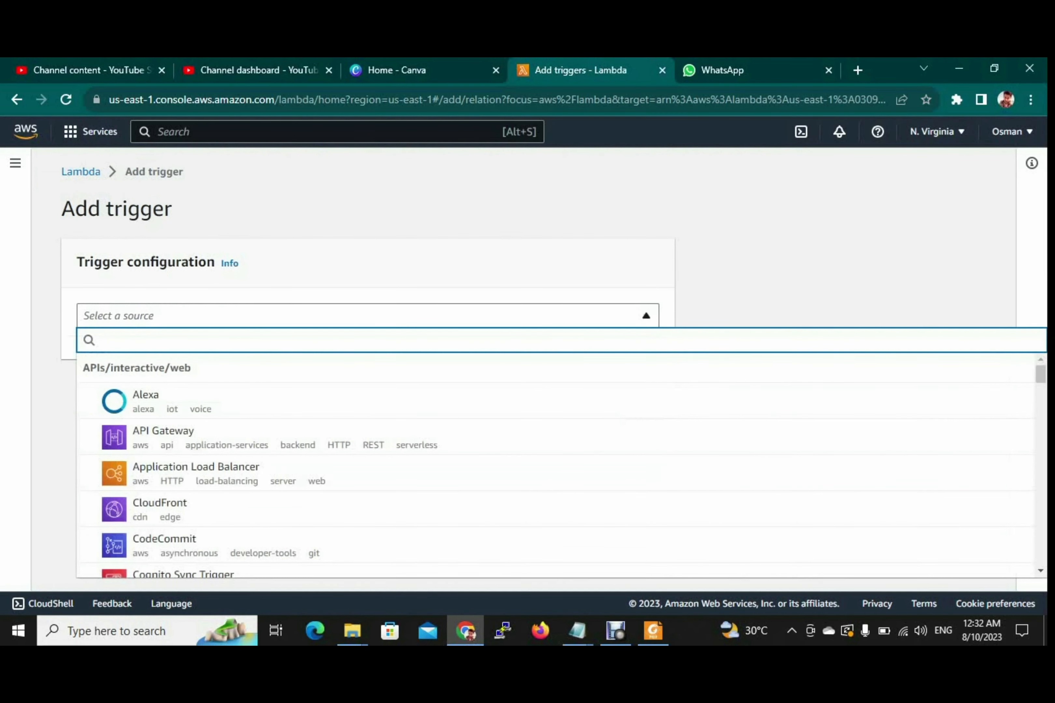
{"action": "type", "text": "s3"}
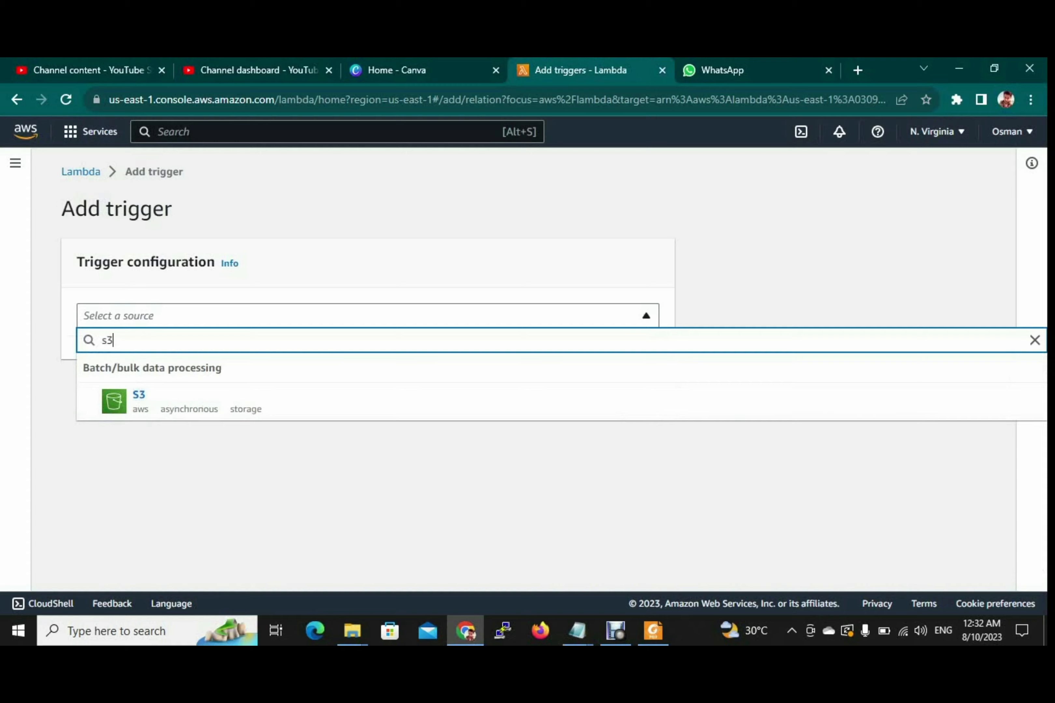
{"action": "left_click", "coordinate": [104, 391]}
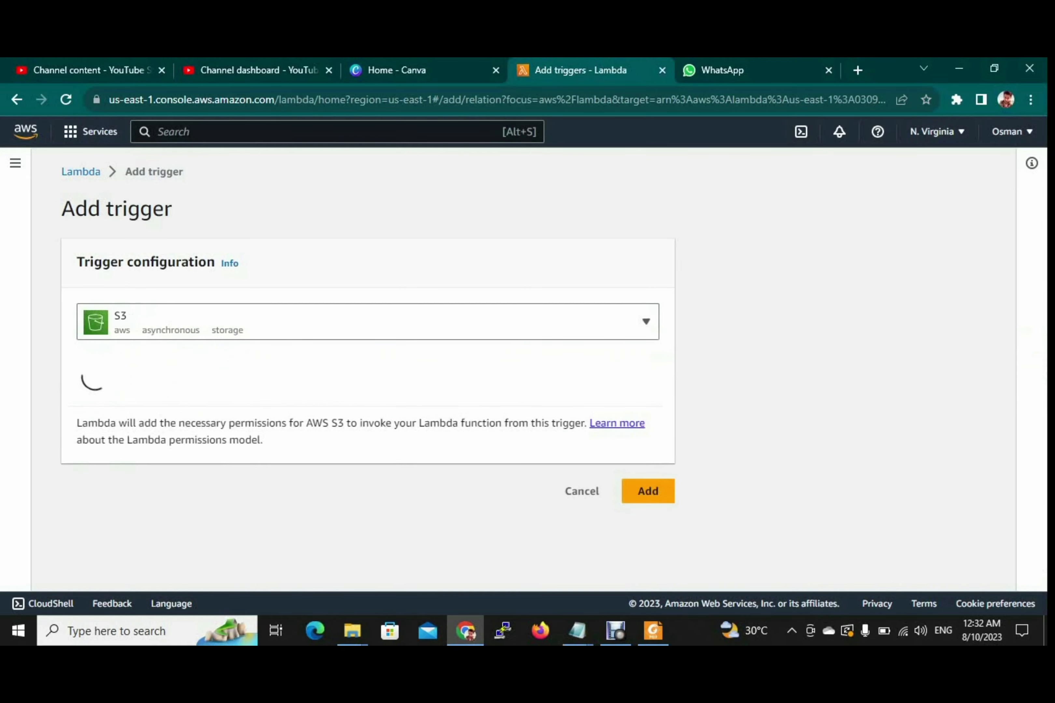
Set usman44 as the trigger's bucket, acknowledge the recursive invocation notice and add the trigger
{"action": "scroll", "coordinate": [367, 363], "scroll_direction": "down", "scroll_amount": 1}
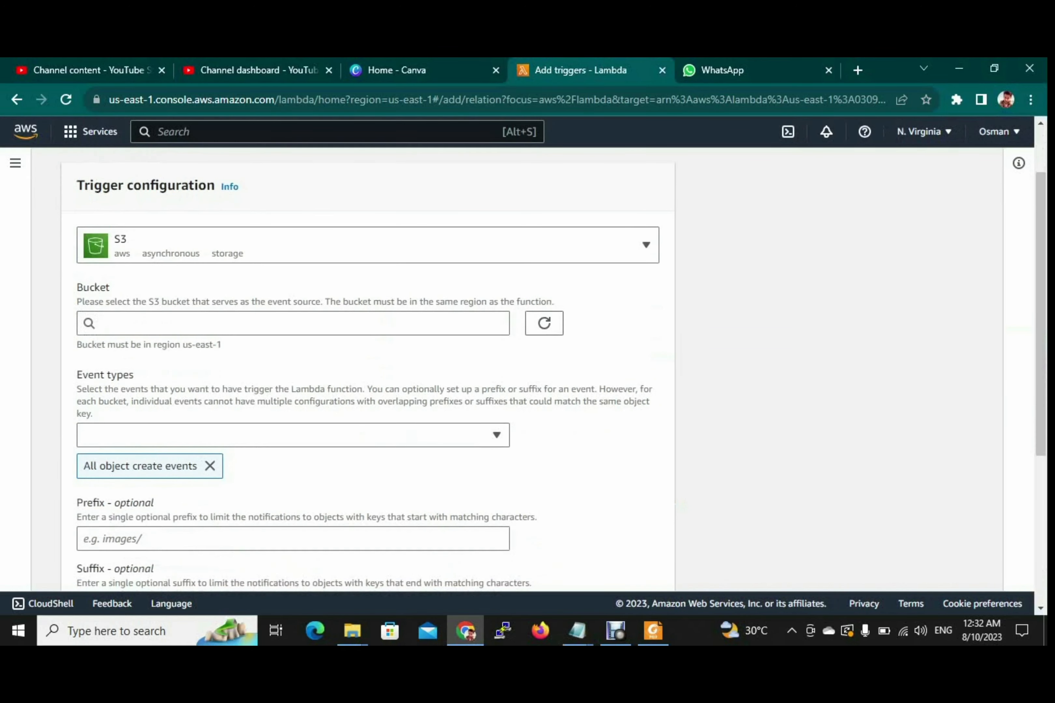
{"action": "left_click", "coordinate": [292, 323]}
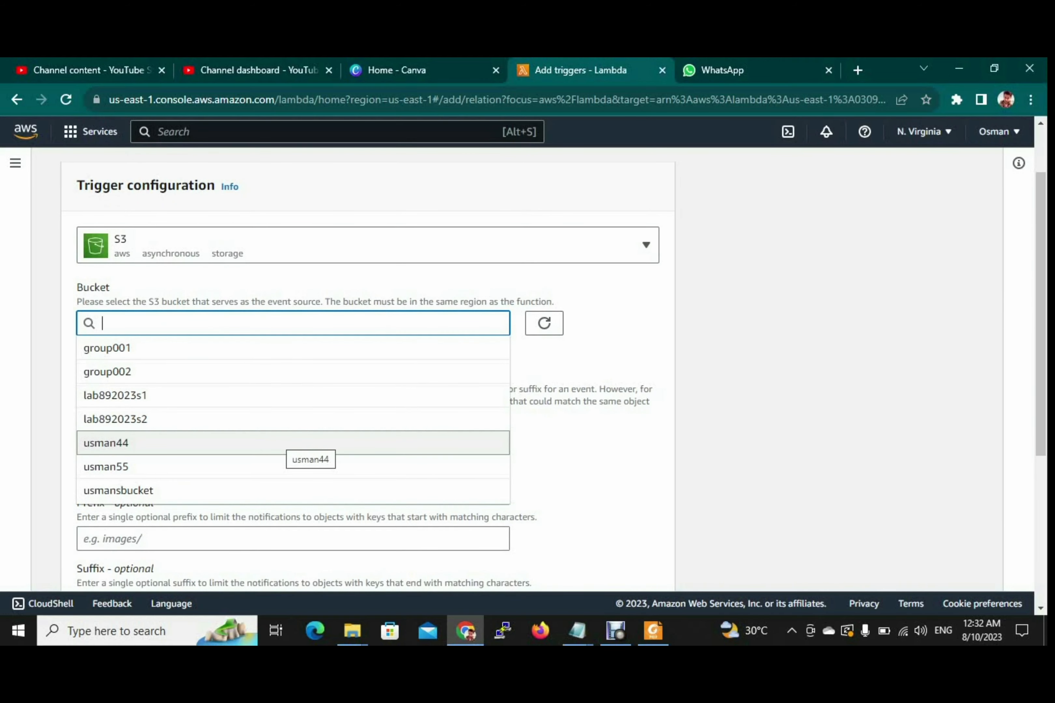
{"action": "left_click", "coordinate": [286, 443]}
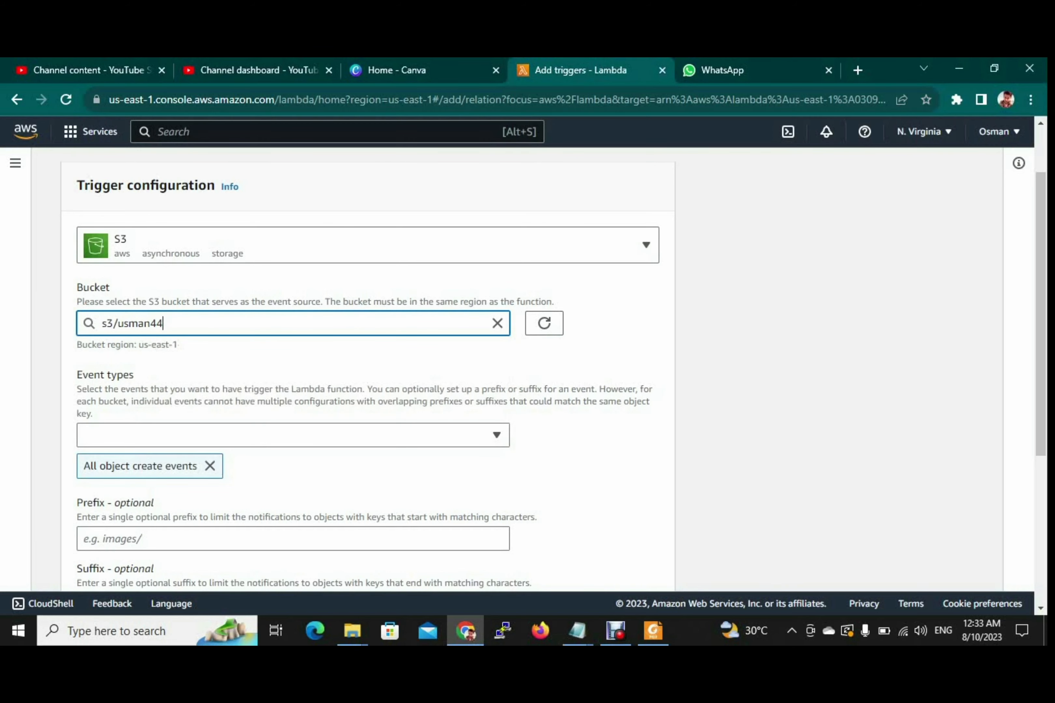
{"action": "scroll", "coordinate": [560, 371], "scroll_direction": "down", "scroll_amount": 2}
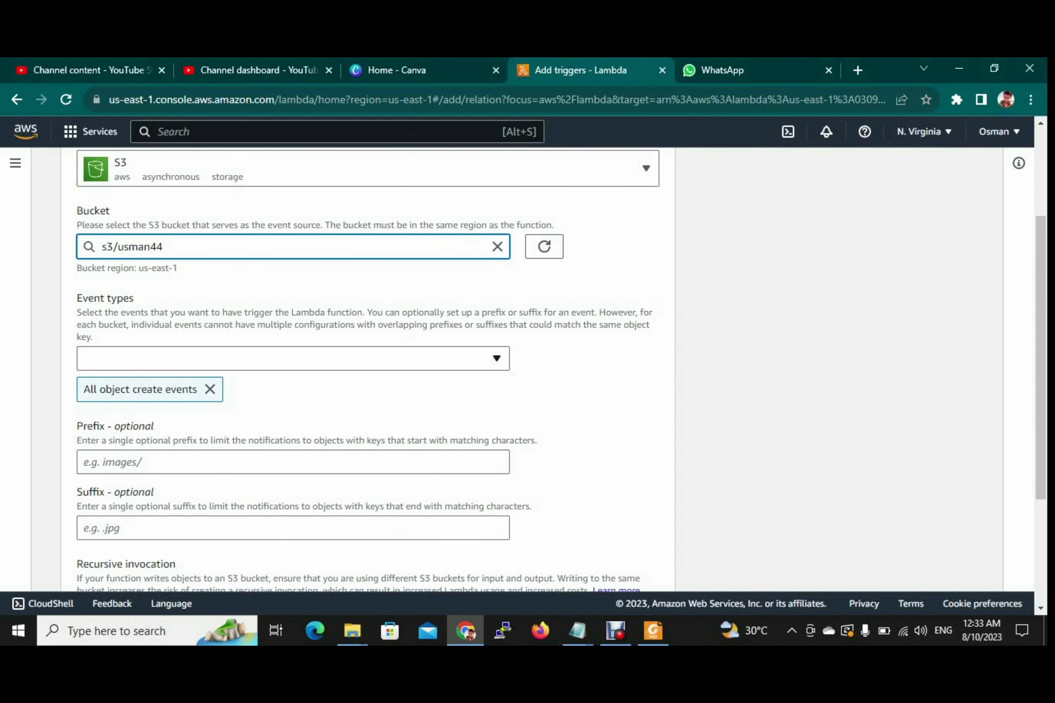
{"action": "scroll", "coordinate": [367, 363], "scroll_direction": "down", "scroll_amount": 4}
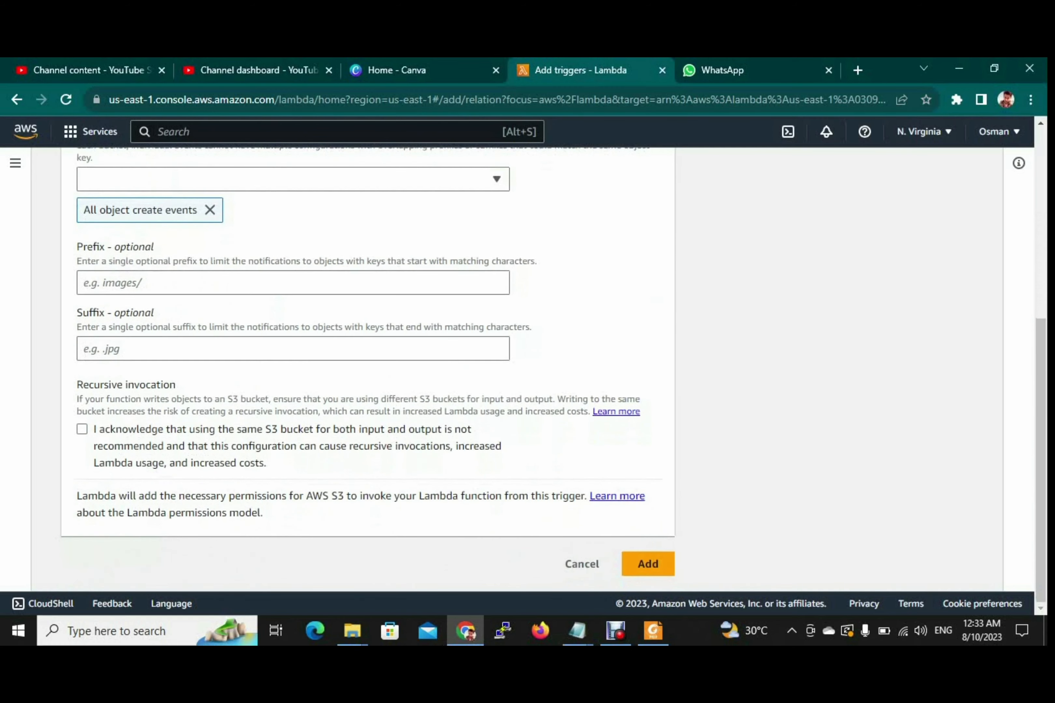
{"action": "left_click", "coordinate": [82, 429]}
{"action": "left_click", "coordinate": [648, 564]}
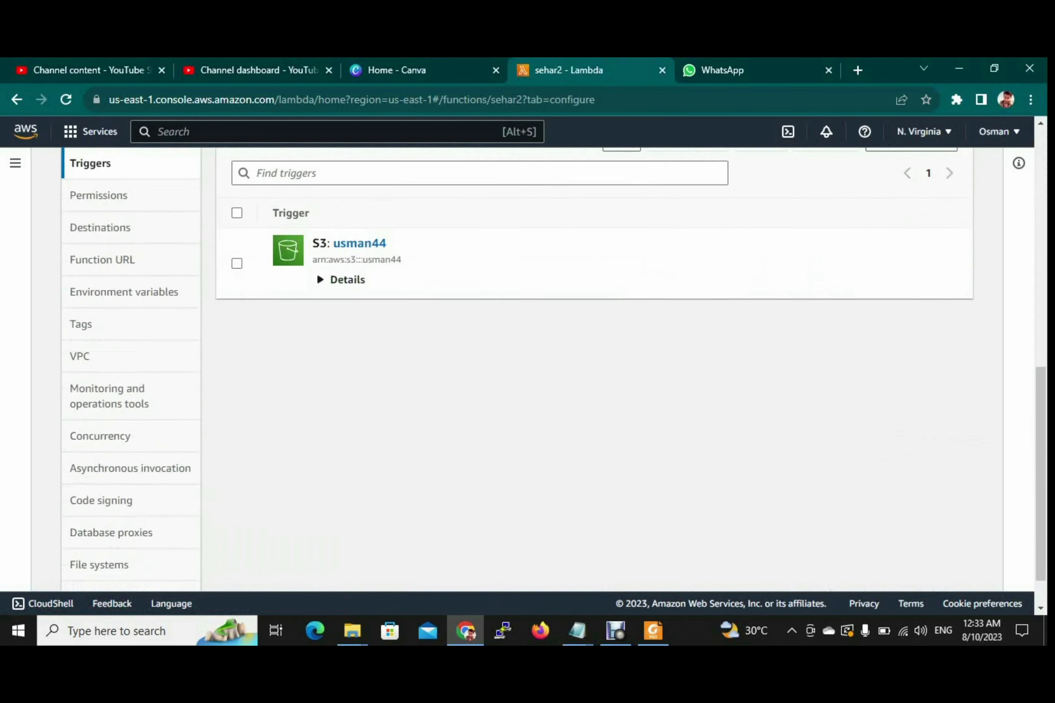
{"action": "scroll", "coordinate": [516, 369], "scroll_direction": "up", "scroll_amount": 8}
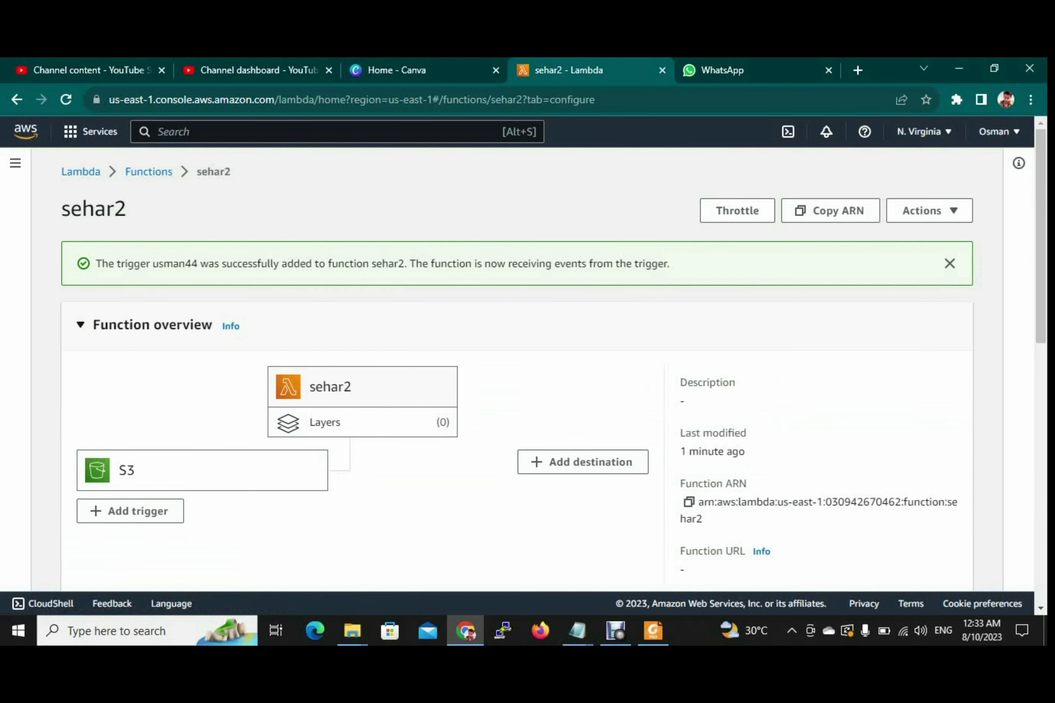
Leave the function for the S3 service and open the usman44 bucket
{"action": "left_click", "coordinate": [149, 172]}
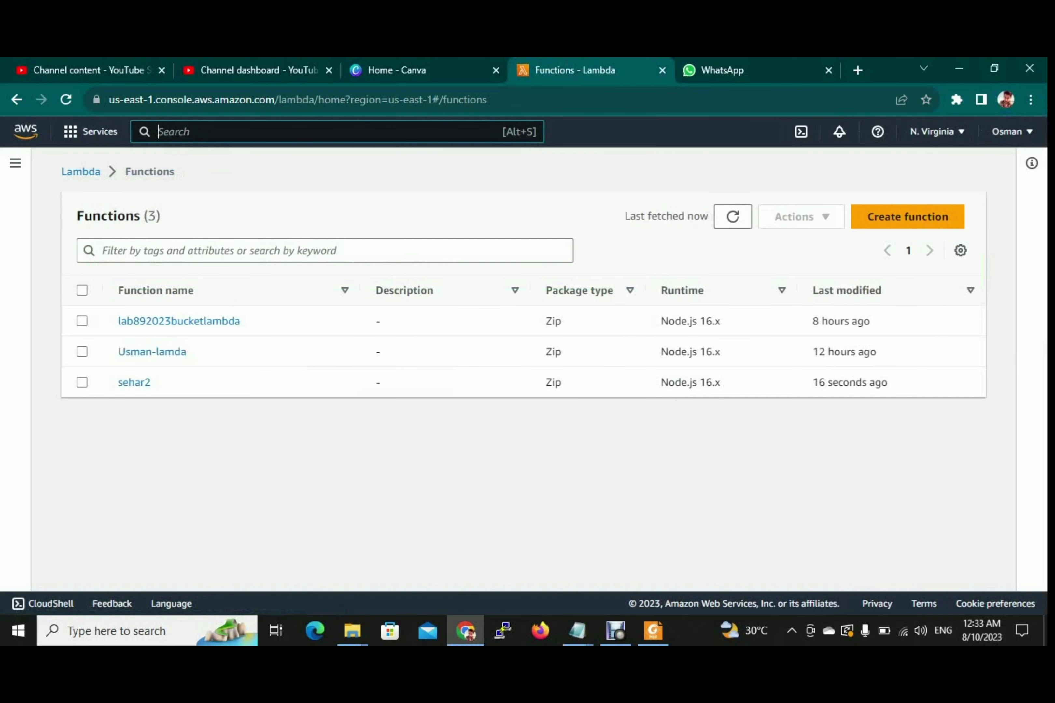
{"action": "type", "text": "s3"}
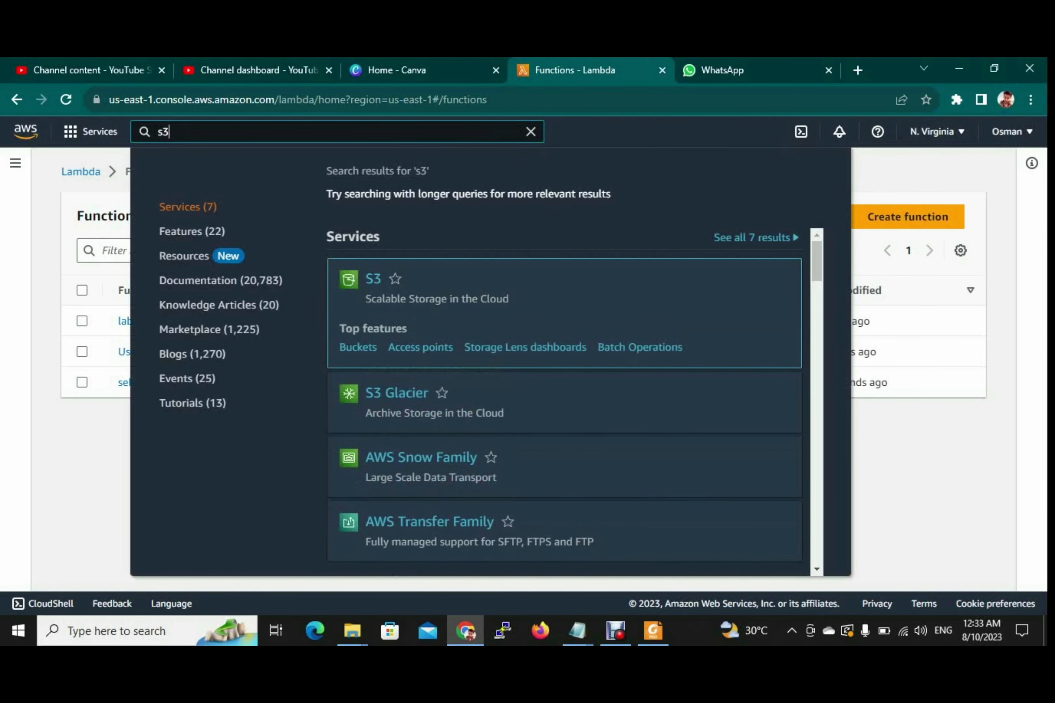
{"action": "key", "text": "Return"}
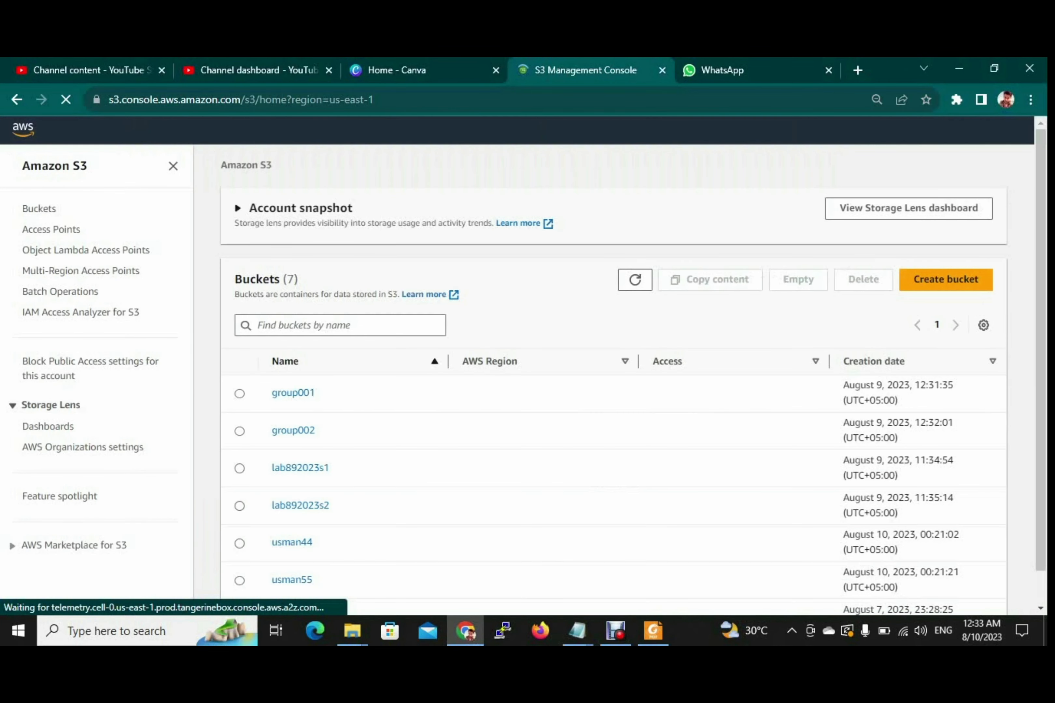
{"action": "scroll", "coordinate": [300, 481], "scroll_direction": "down", "scroll_amount": 2}
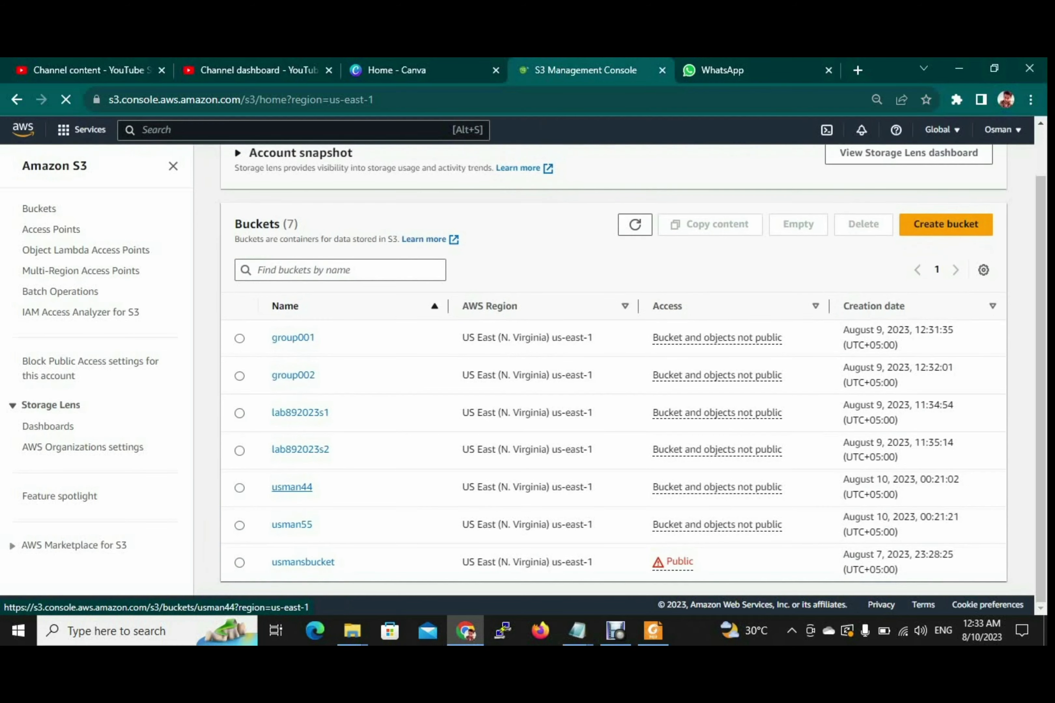
{"action": "left_click", "coordinate": [292, 487]}
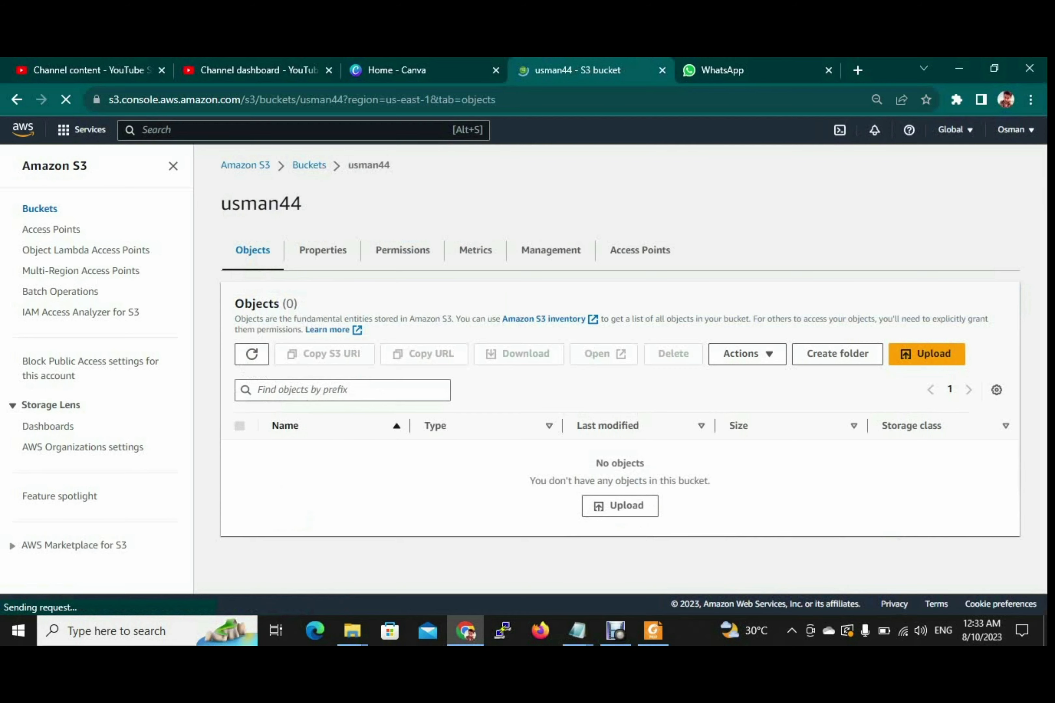
Upload the image Vb5qjO.jpg from the Downloads folder to the usman44 bucket and close the upload status
{"action": "left_click", "coordinate": [620, 505]}
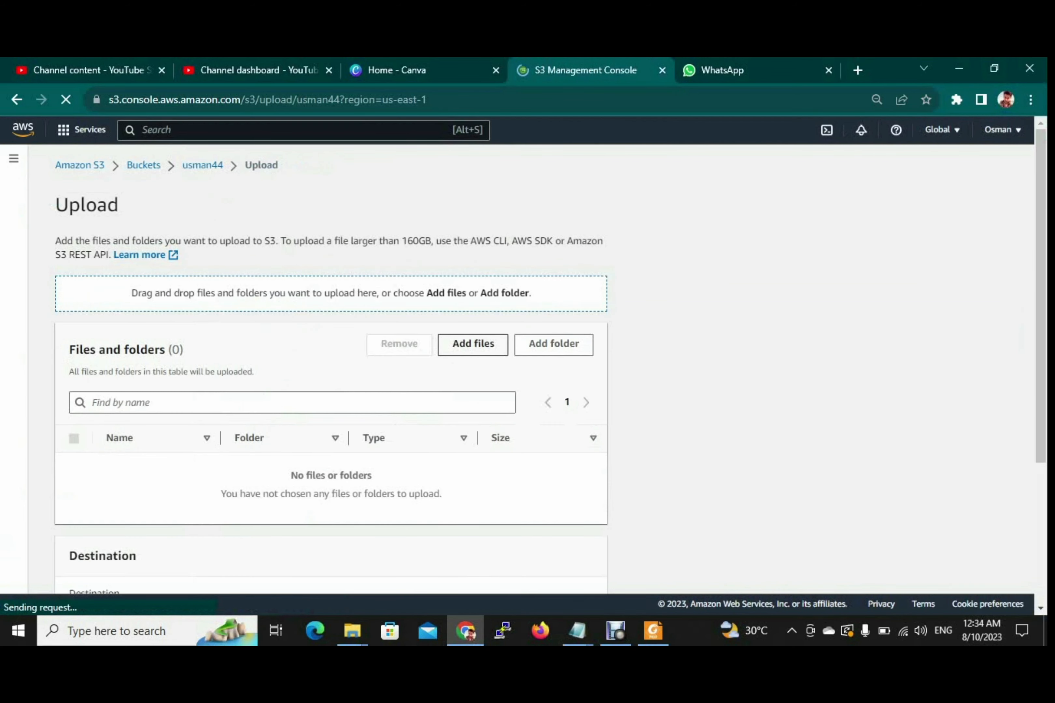
{"action": "left_click", "coordinate": [473, 345]}
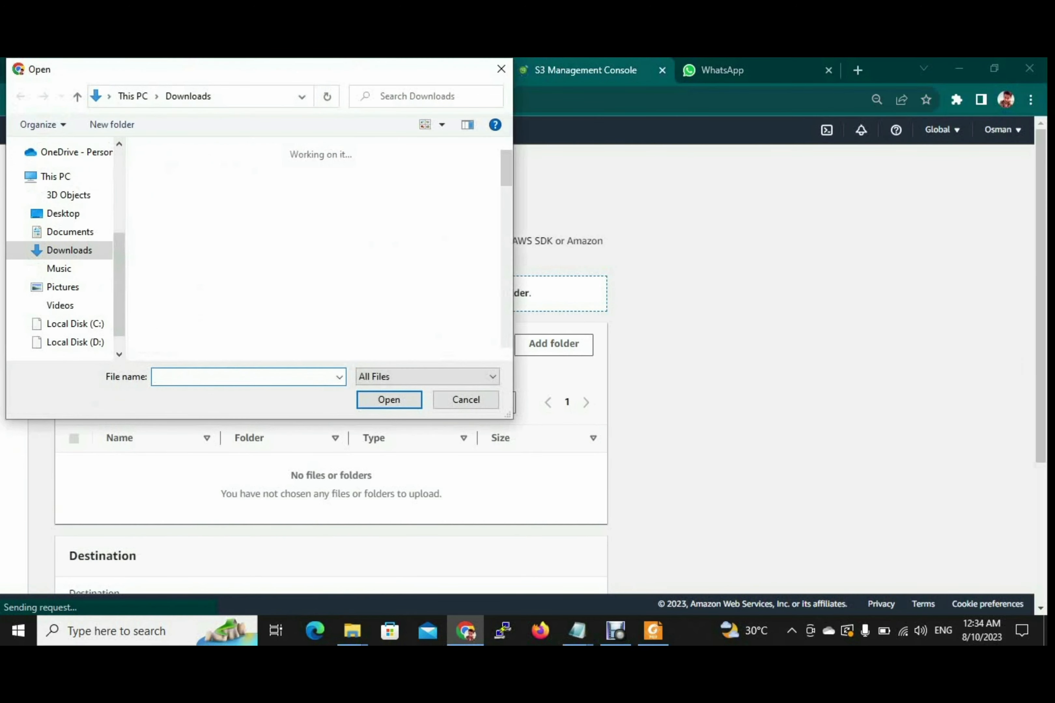
{"action": "scroll", "coordinate": [228, 273], "scroll_direction": "down", "scroll_amount": 10}
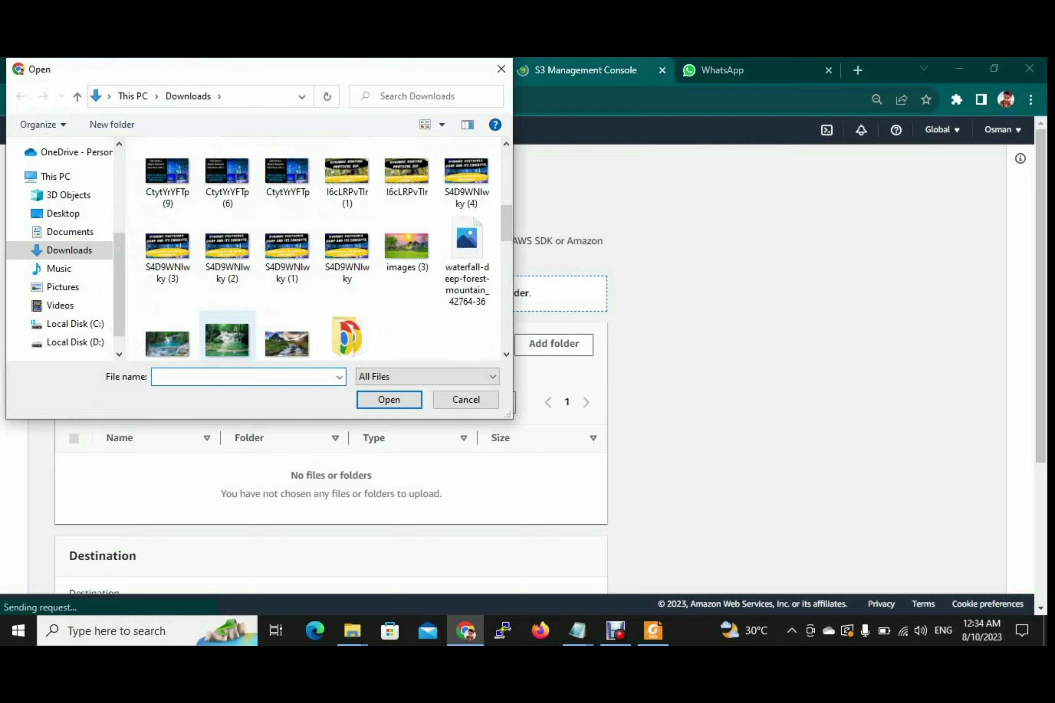
{"action": "left_click", "coordinate": [227, 340]}
{"action": "scroll", "coordinate": [227, 326], "scroll_direction": "down", "scroll_amount": 1}
{"action": "scroll", "coordinate": [318, 249], "scroll_direction": "up", "scroll_amount": 2}
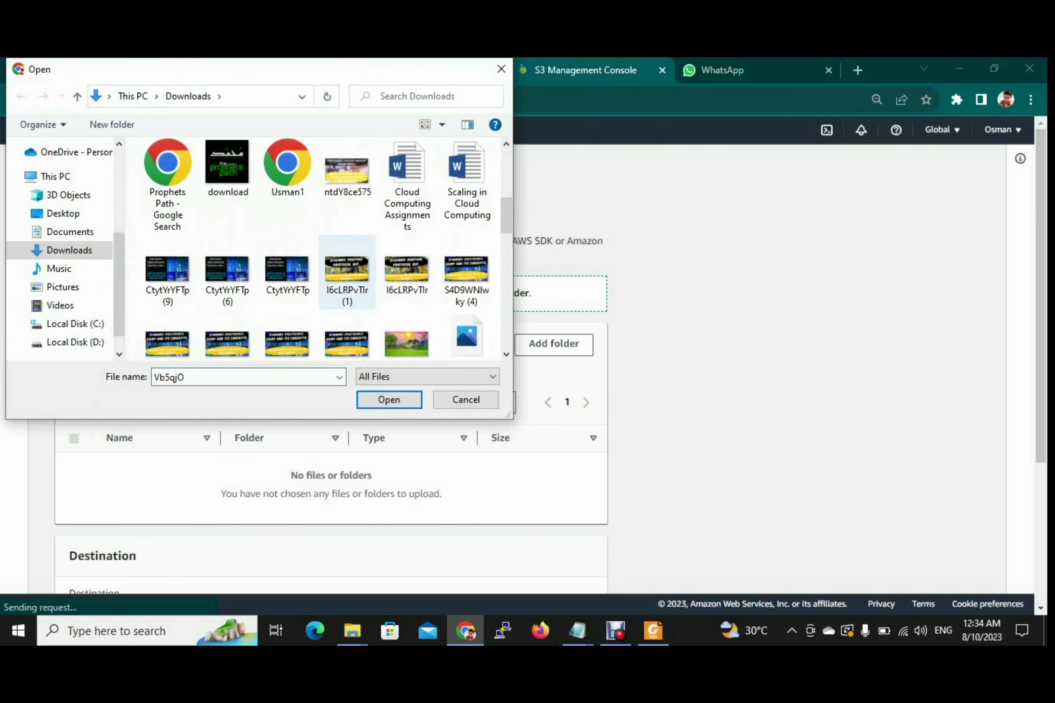
{"action": "key", "text": "Return"}
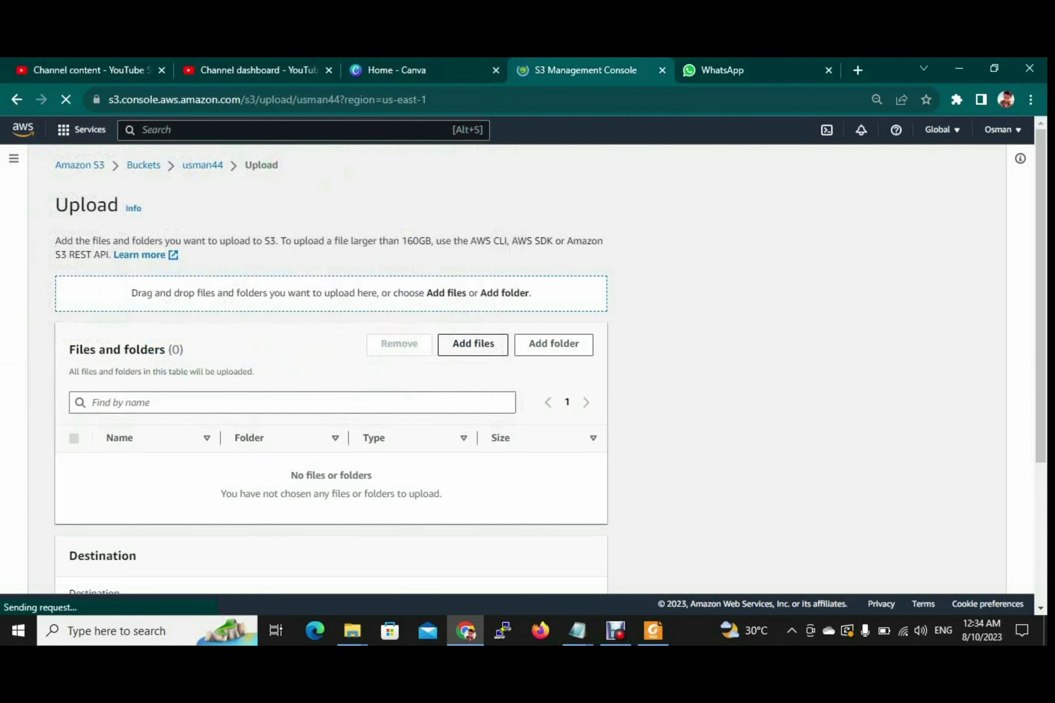
{"action": "scroll", "coordinate": [331, 363], "scroll_direction": "down", "scroll_amount": 3}
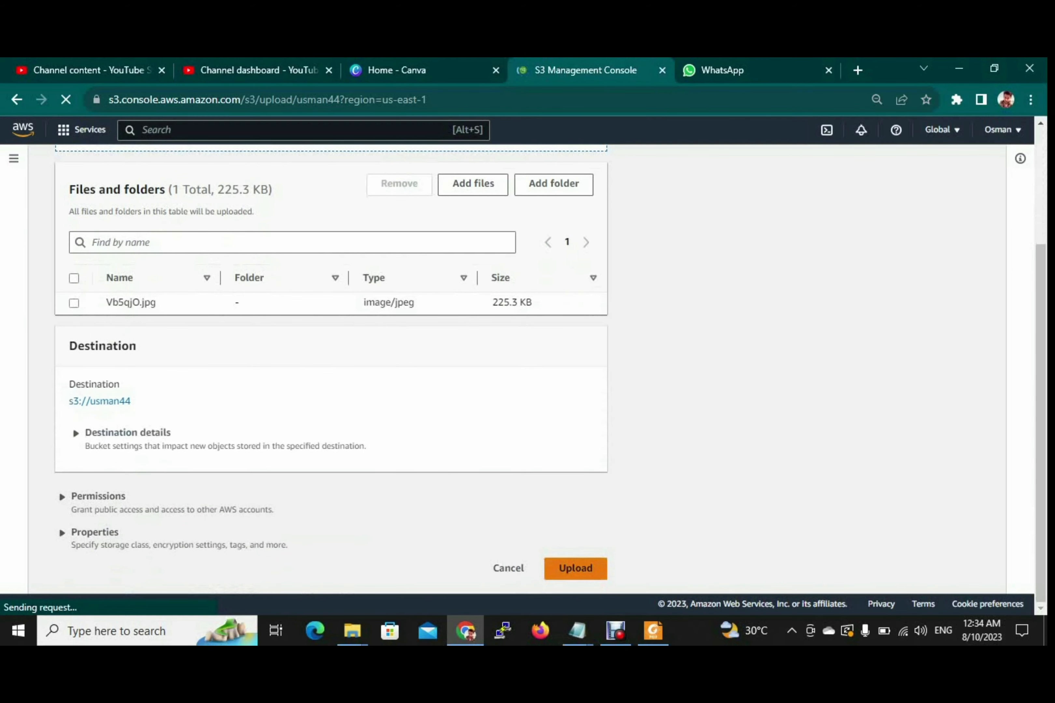
{"action": "left_click", "coordinate": [575, 568]}
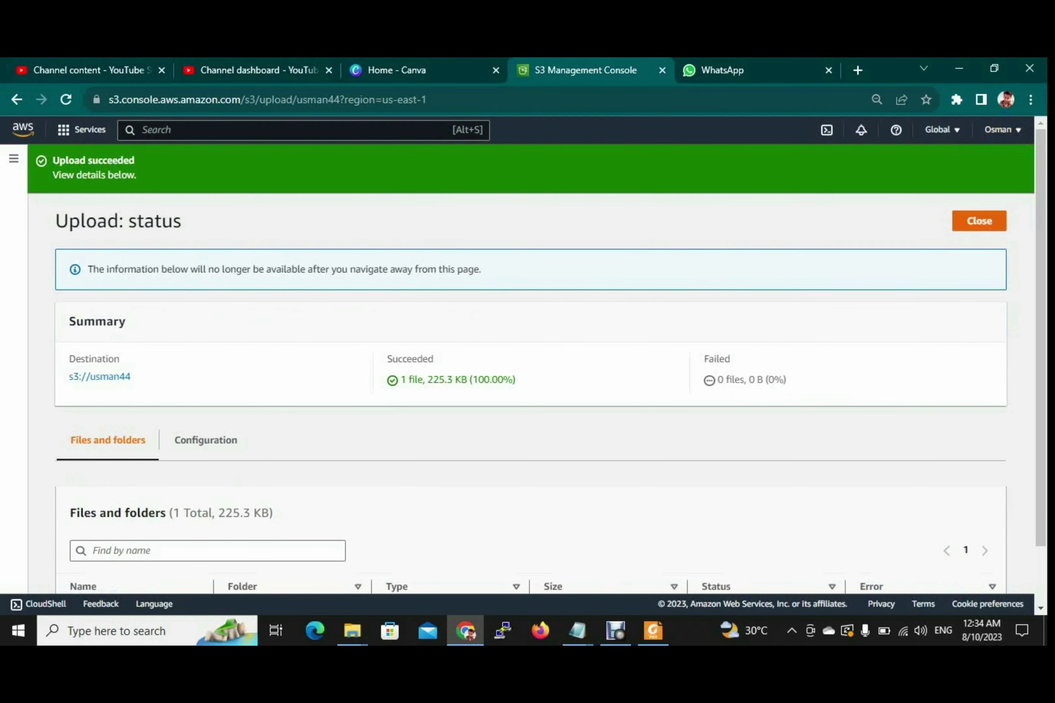
{"action": "left_click", "coordinate": [979, 221]}
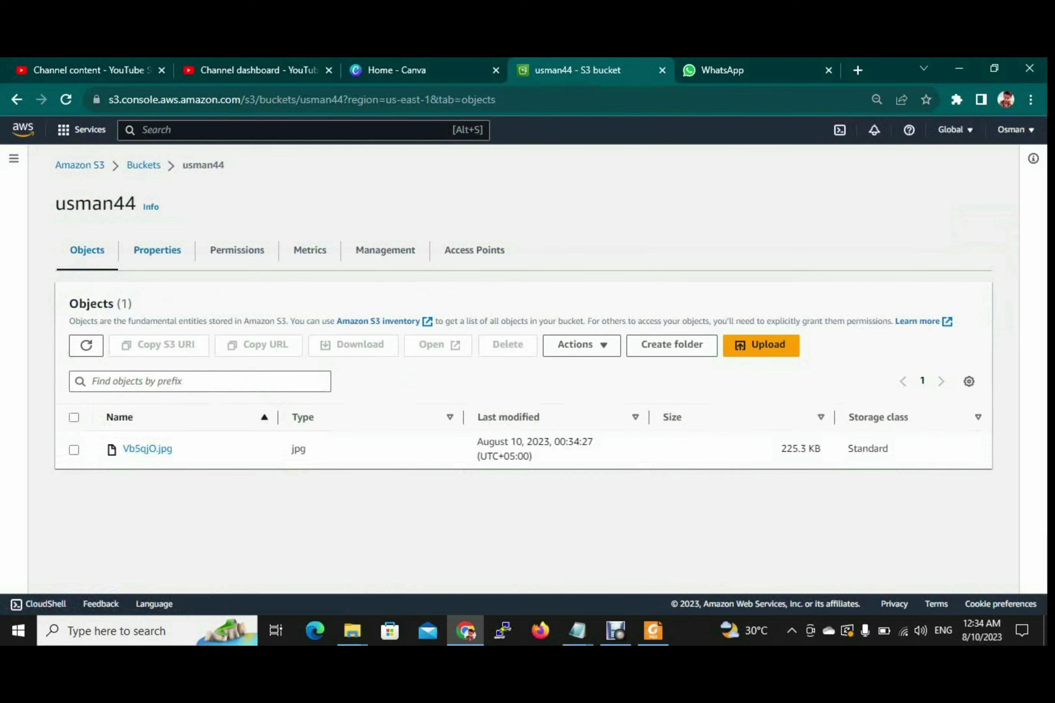
Check the usman55 bucket for the copied image, examine the properties of Vb5qjO.jpg and return to the bucket
{"action": "left_click", "coordinate": [143, 165]}
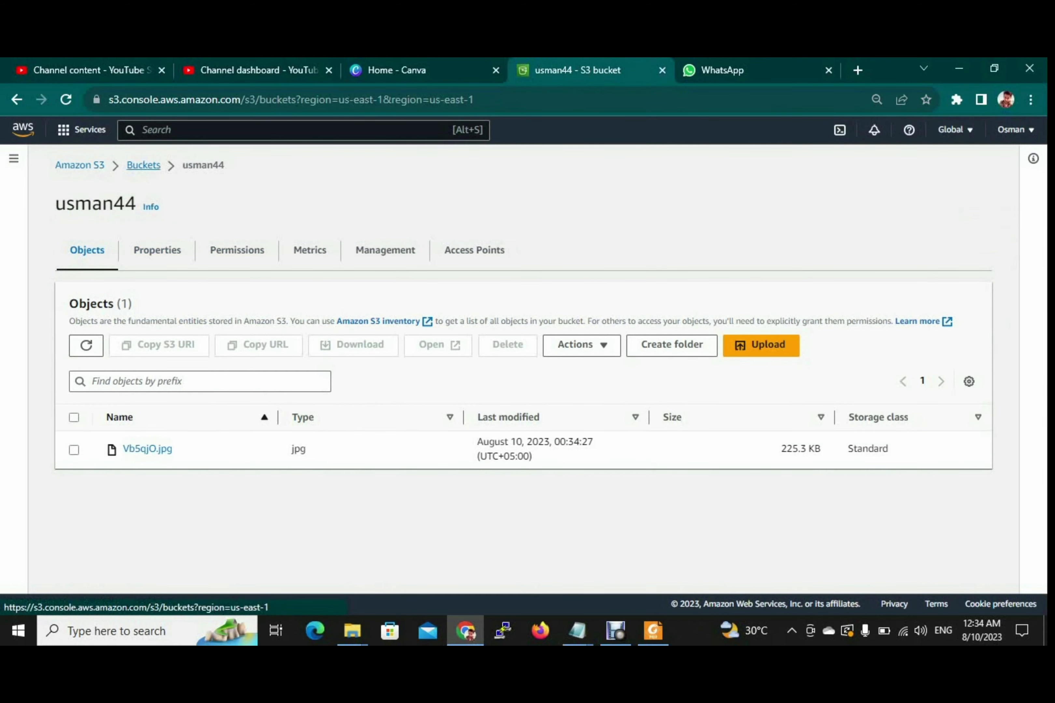
{"action": "left_click", "coordinate": [126, 497]}
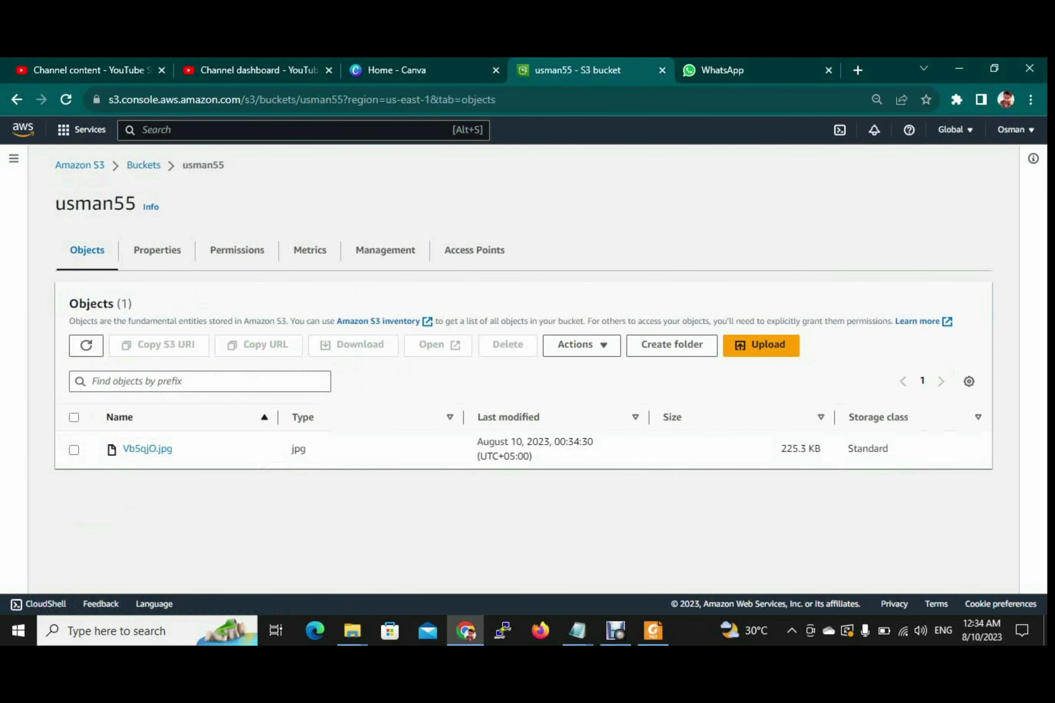
{"action": "left_click", "coordinate": [74, 450]}
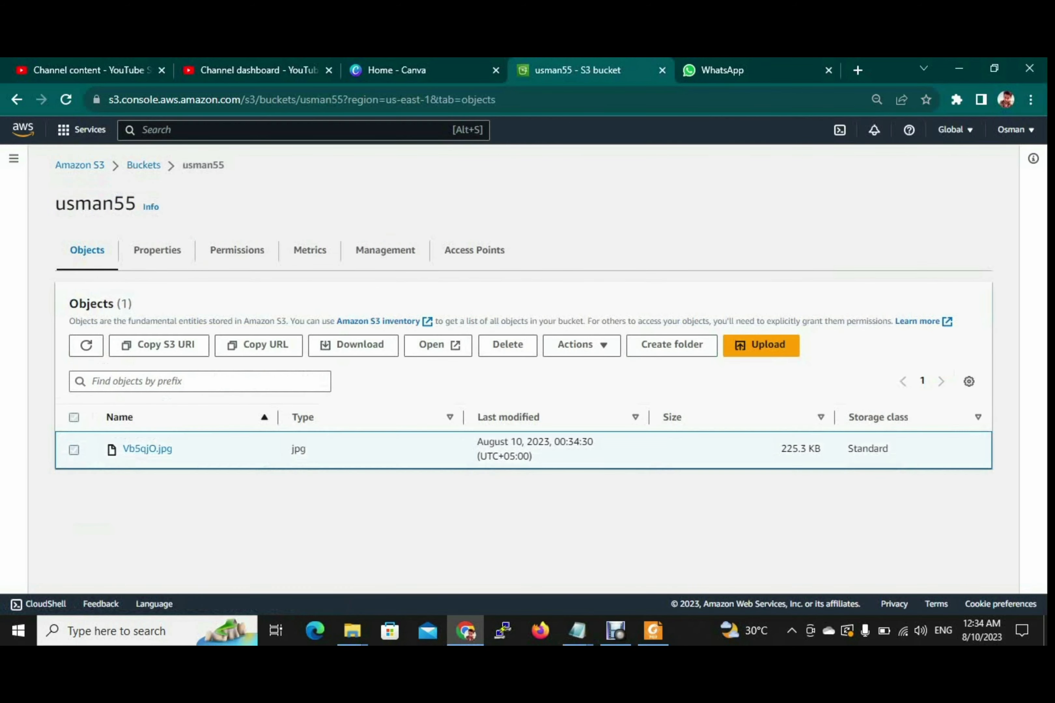
{"action": "left_click_drag", "start_coordinate": [174, 449], "coordinate": [122, 450]}
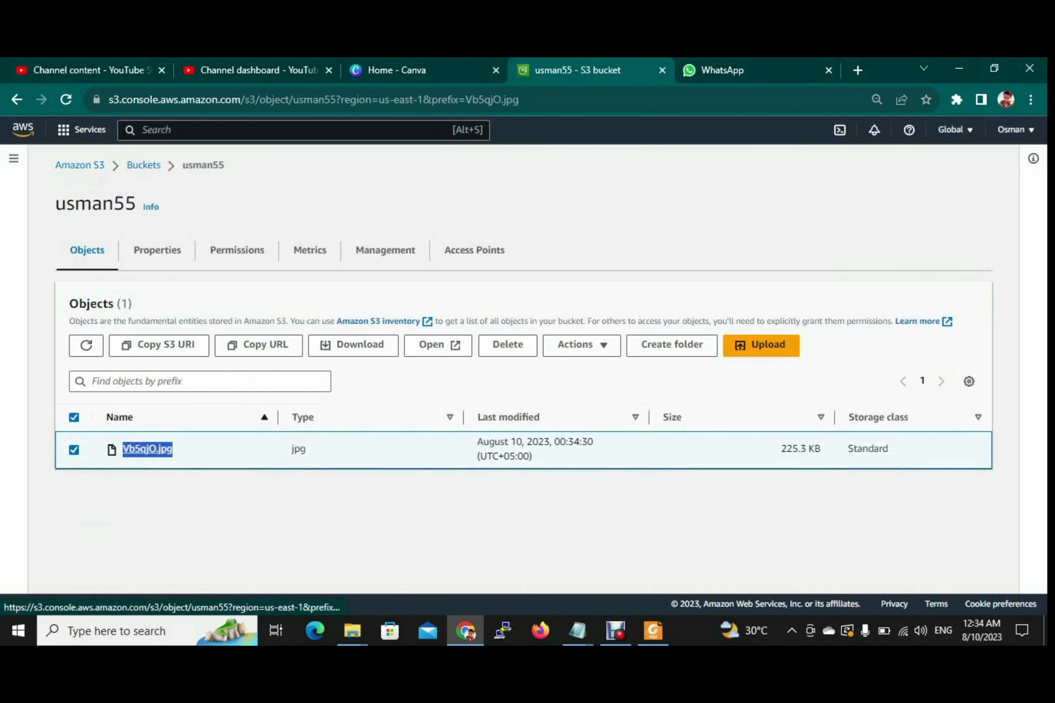
{"action": "left_click", "coordinate": [130, 449]}
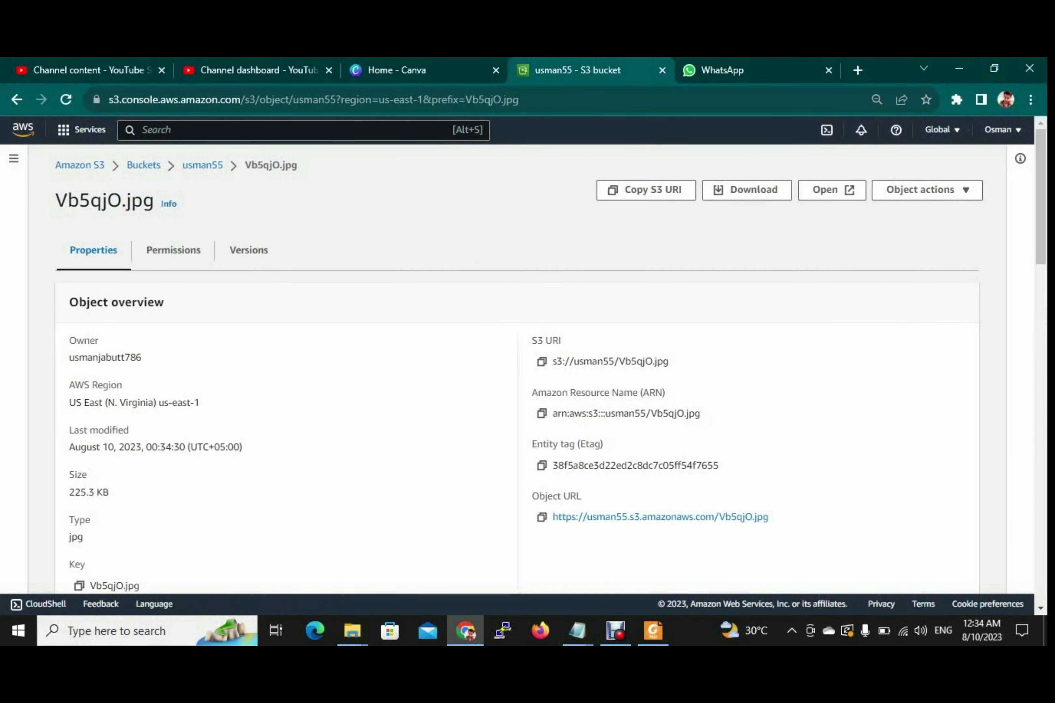
{"action": "scroll", "coordinate": [517, 368], "scroll_direction": "down", "scroll_amount": 10}
{"action": "scroll", "coordinate": [517, 368], "scroll_direction": "up", "scroll_amount": 10}
{"action": "left_click", "coordinate": [203, 165]}
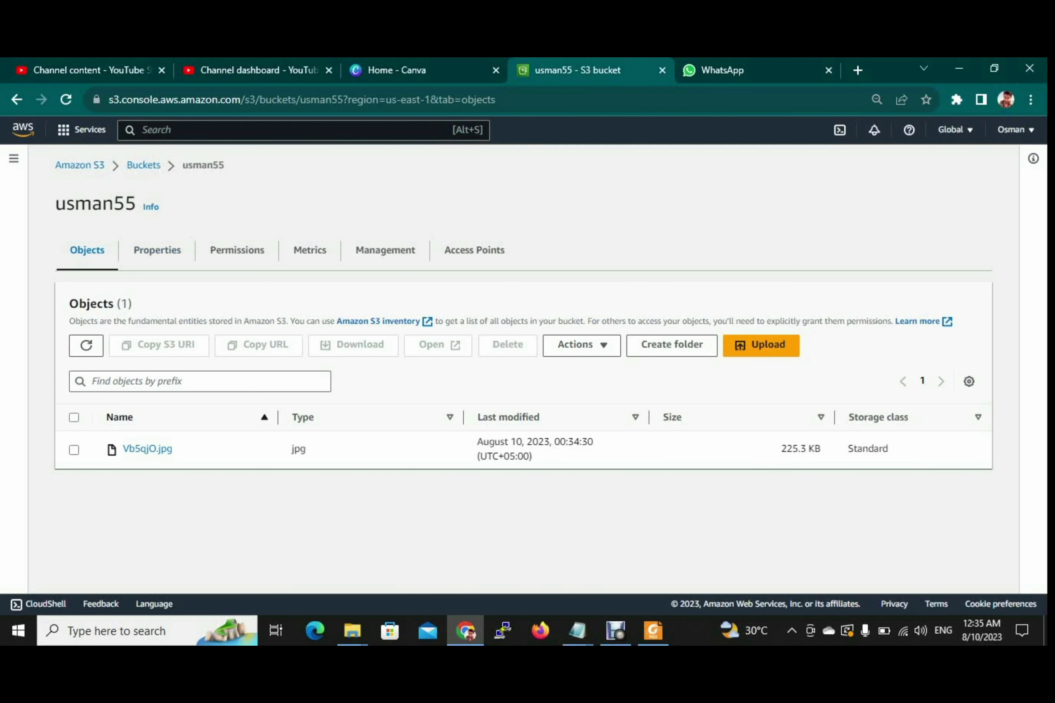
Find the Lambda service, open the sehar2 function and review its overview, code properties and runtime settings
{"action": "type", "text": "f"}
{"action": "key", "text": "BackSpace"}
{"action": "type", "text": "lamda"}
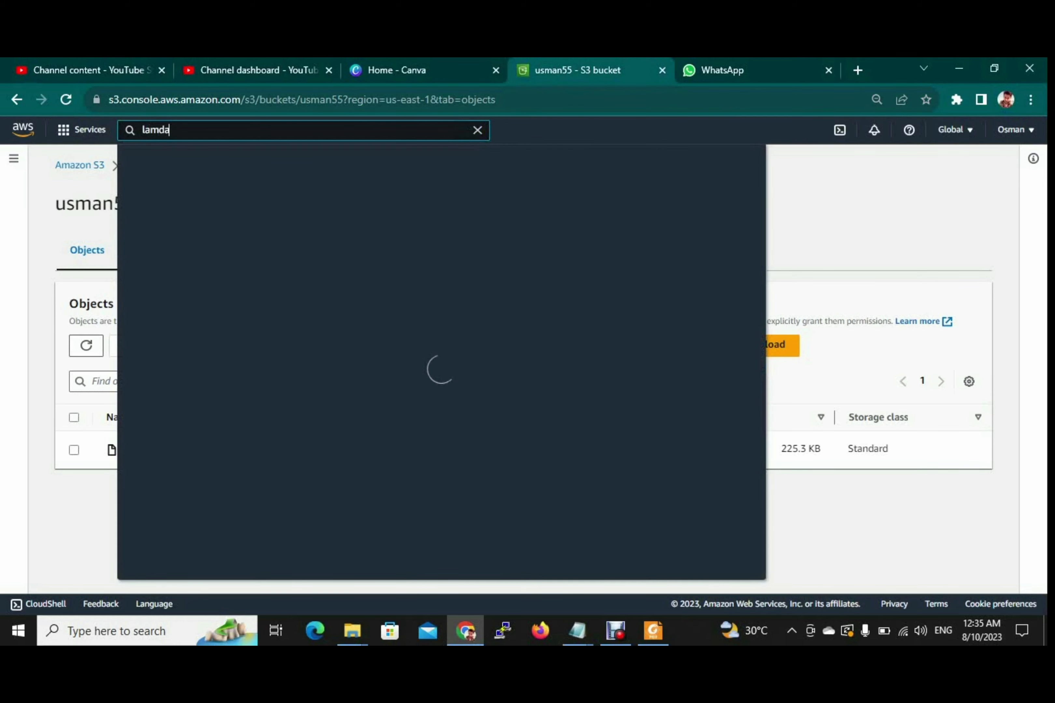
{"action": "left_click", "coordinate": [351, 264]}
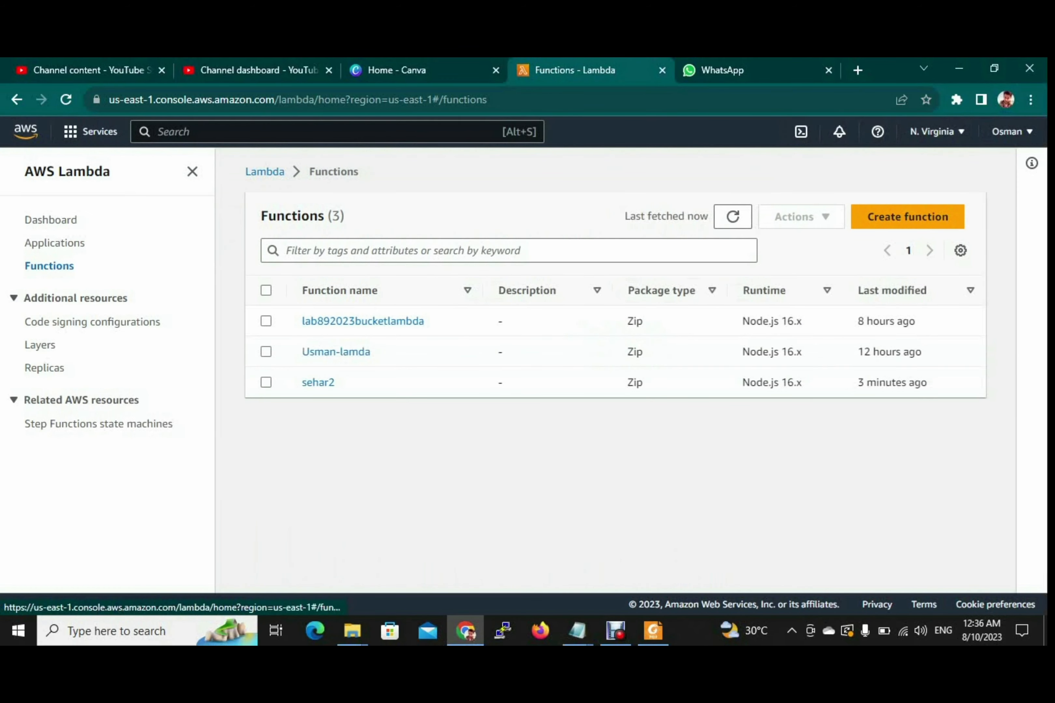
{"action": "left_click", "coordinate": [318, 382]}
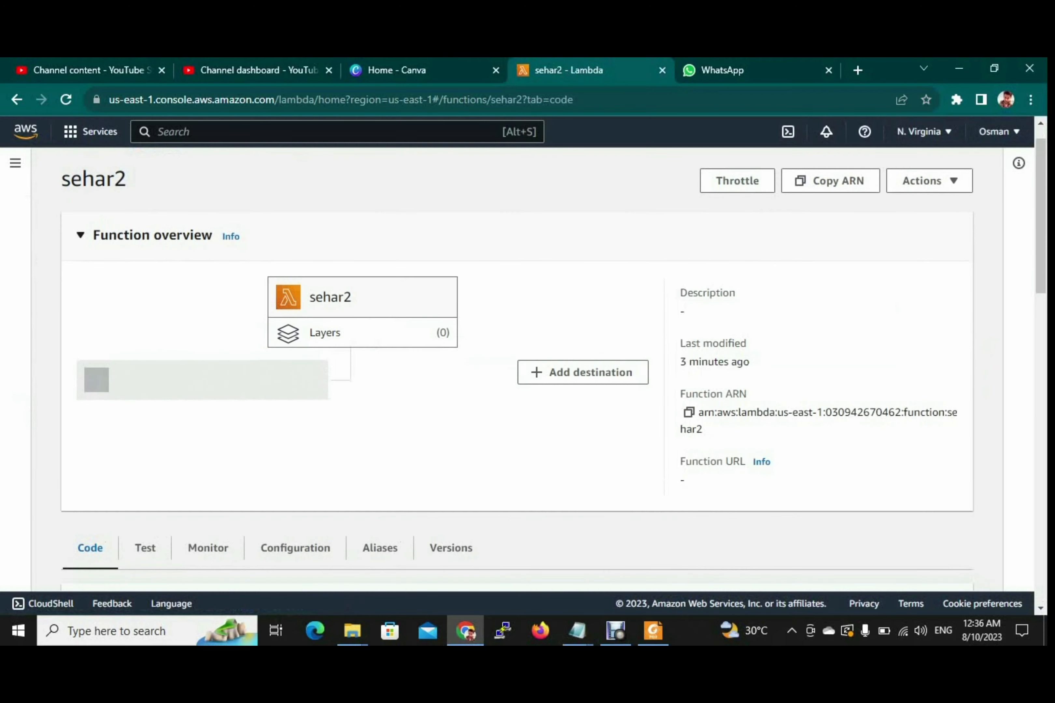
{"action": "scroll", "coordinate": [517, 363], "scroll_direction": "down", "scroll_amount": 15}
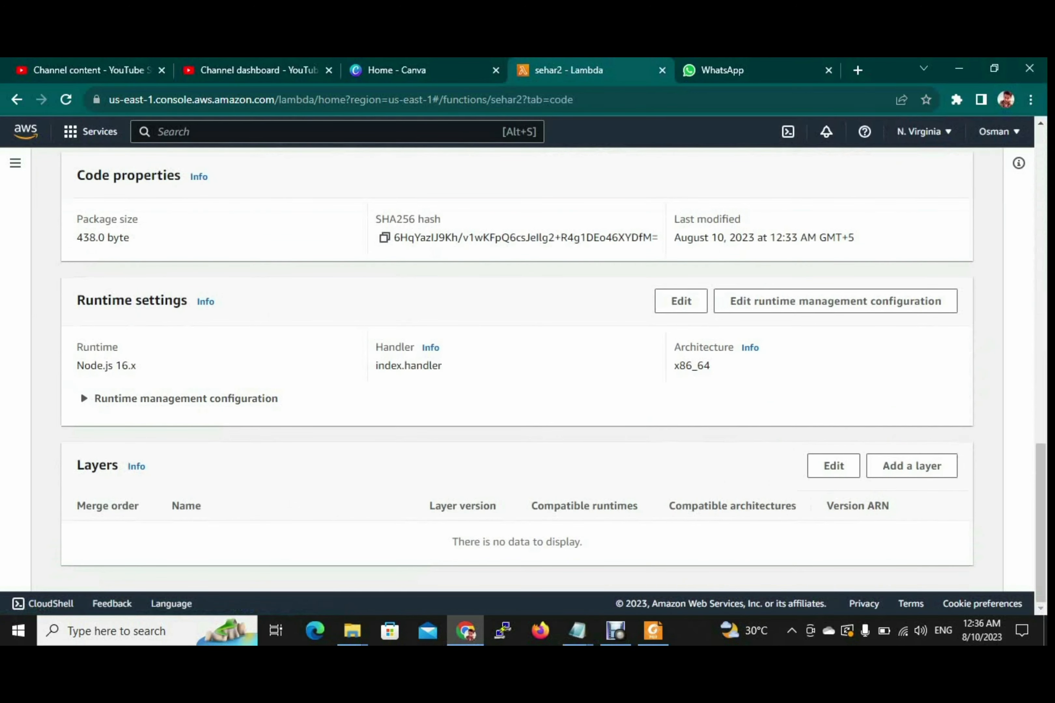
Open the sehar2 function's runtime settings for editing, review the available runtimes and save the settings
{"action": "left_click_drag", "start_coordinate": [77, 301], "coordinate": [191, 301]}
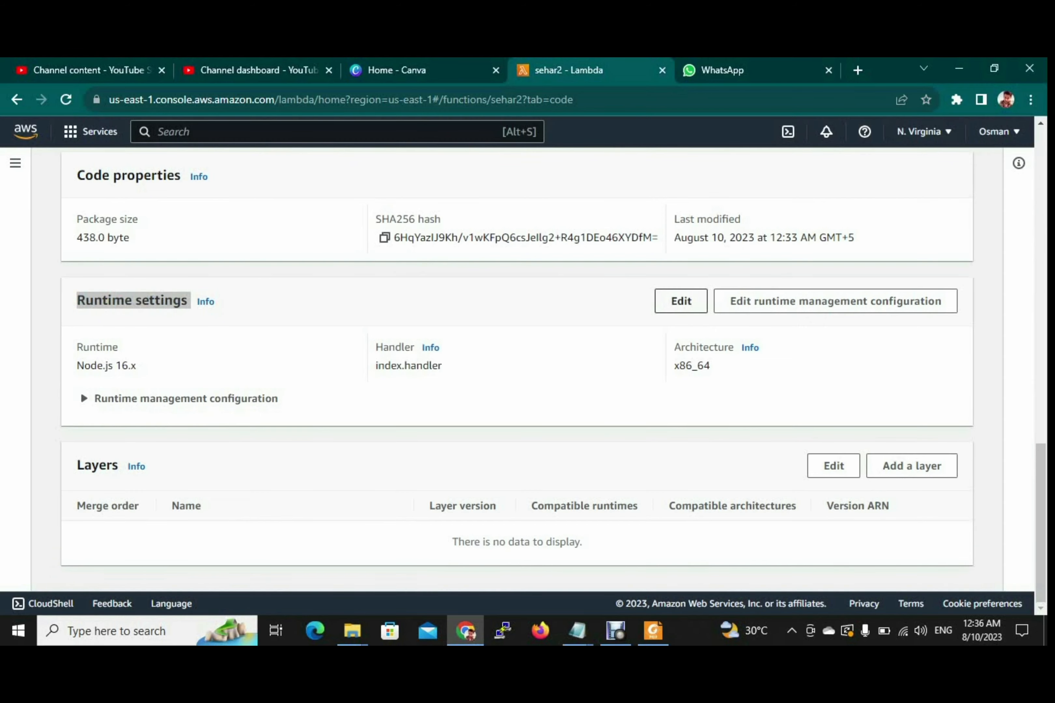
{"action": "left_click", "coordinate": [681, 301]}
{"action": "scroll", "coordinate": [518, 369], "scroll_direction": "down", "scroll_amount": 2}
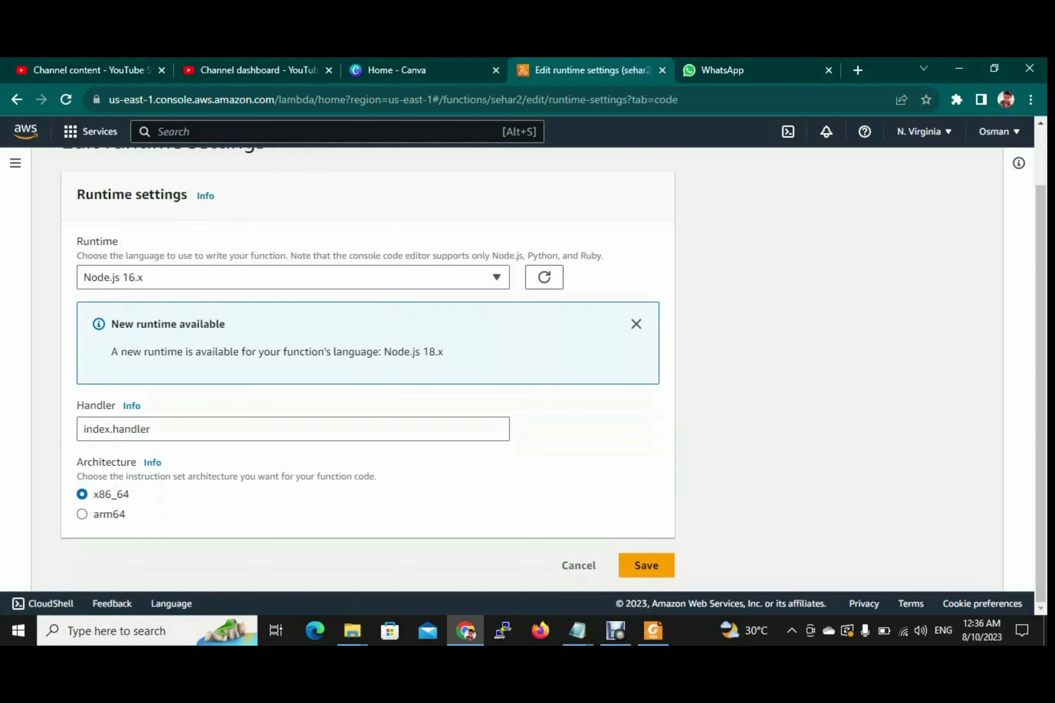
{"action": "left_click_drag", "start_coordinate": [77, 241], "coordinate": [119, 241]}
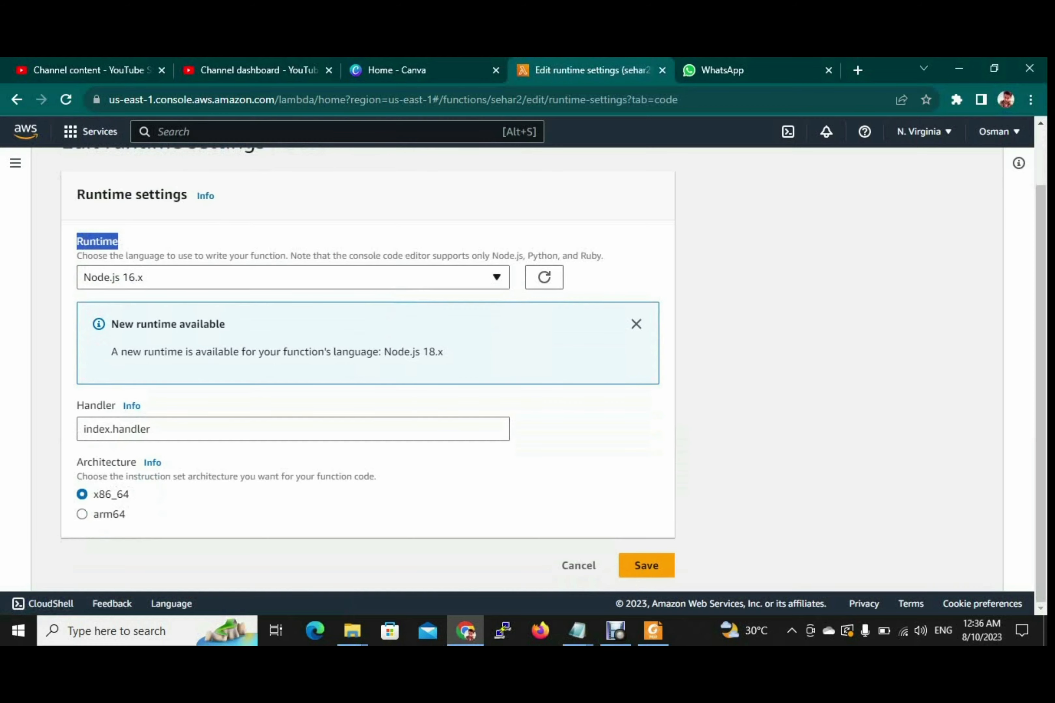
{"action": "left_click", "coordinate": [293, 277]}
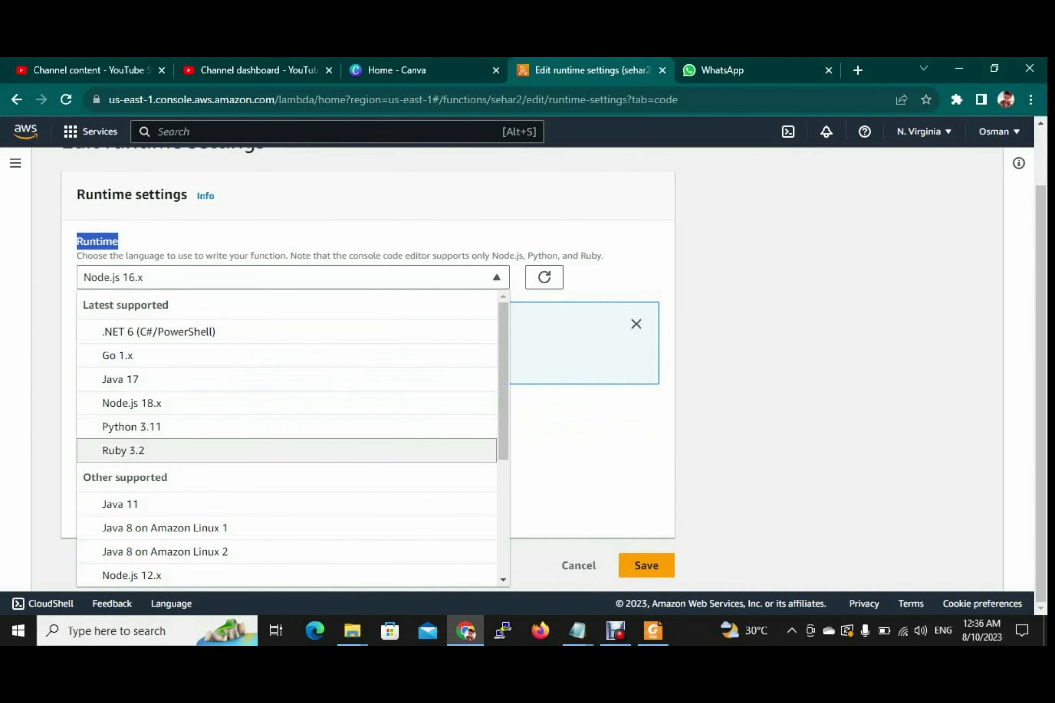
{"action": "left_click", "coordinate": [583, 486]}
{"action": "left_click", "coordinate": [646, 566]}
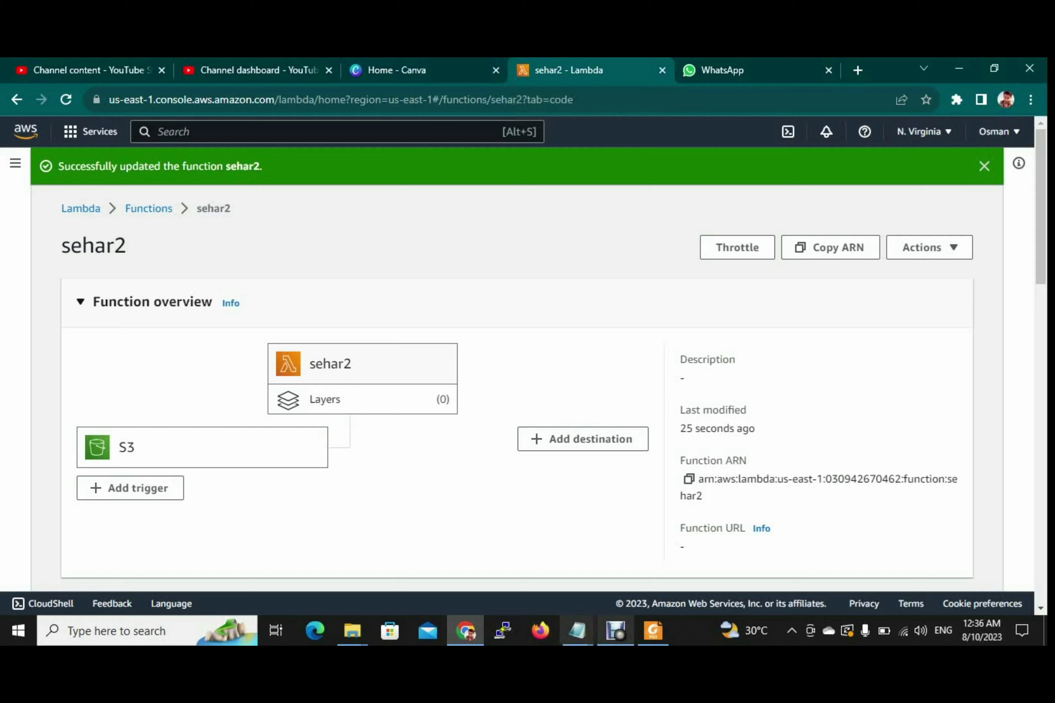
Switch to Notepad to view the New Text Document holding the S3 policy, close it and check the remaining open notes
{"action": "mouse_move", "coordinate": [577, 631]}
{"action": "left_click", "coordinate": [493, 572]}
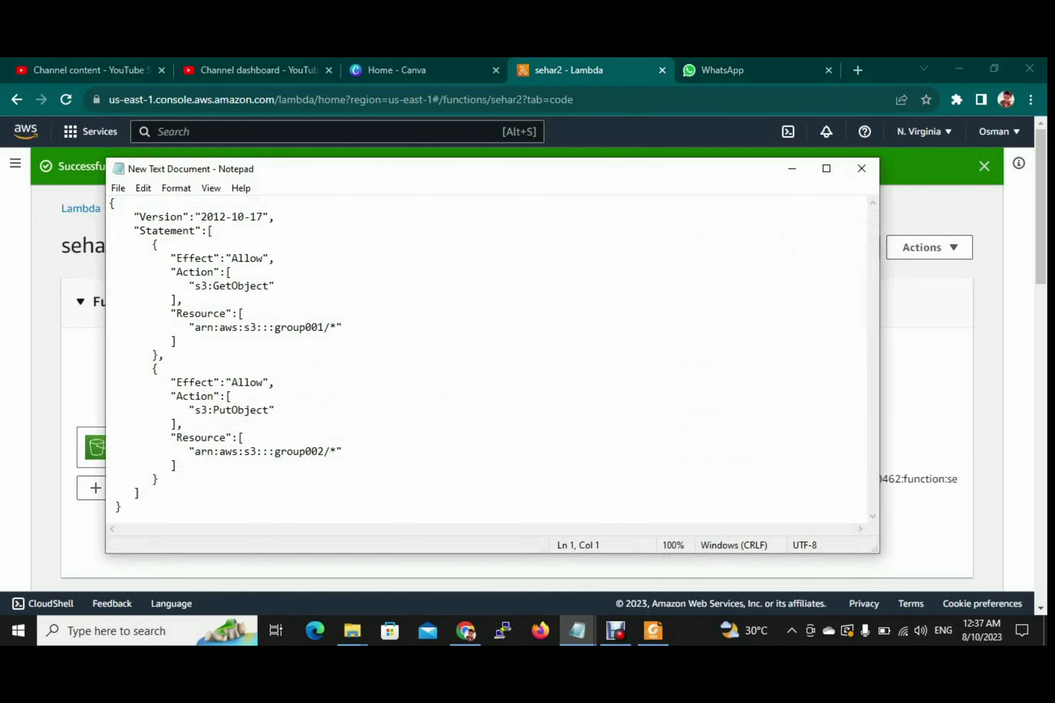
{"action": "left_click", "coordinate": [861, 168]}
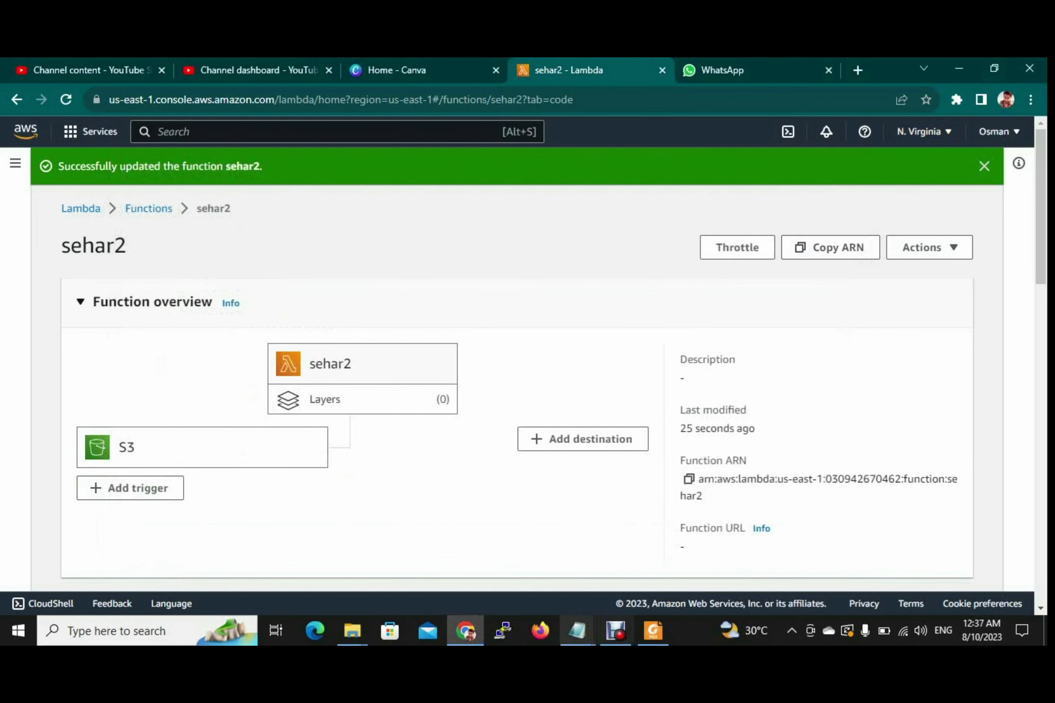
{"action": "mouse_move", "coordinate": [577, 630]}
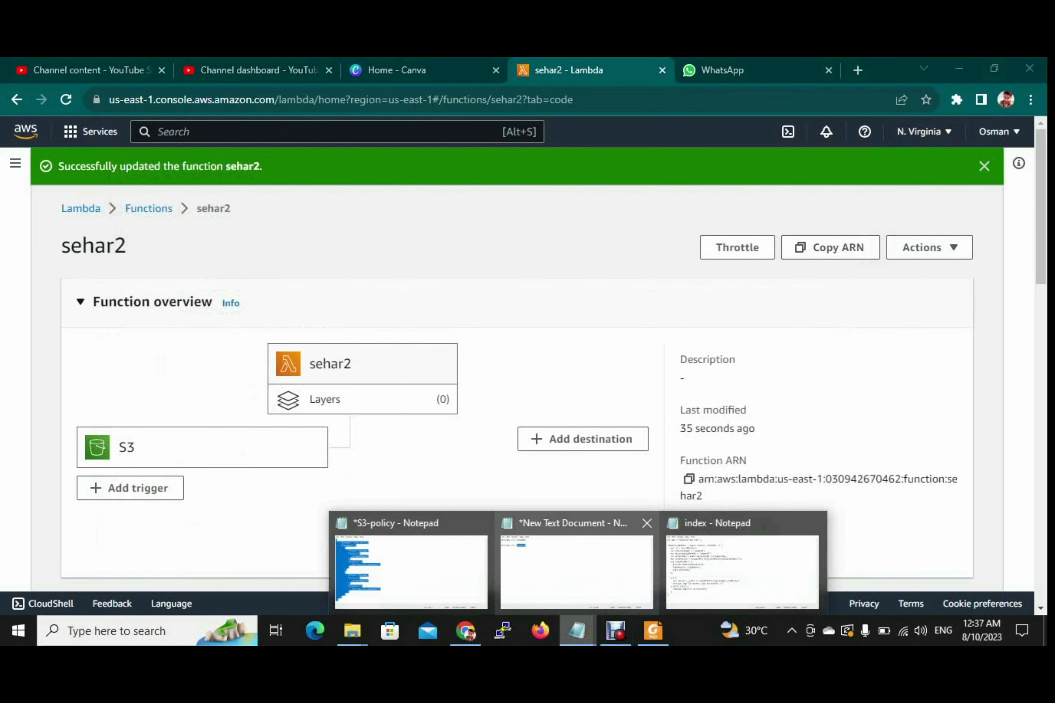